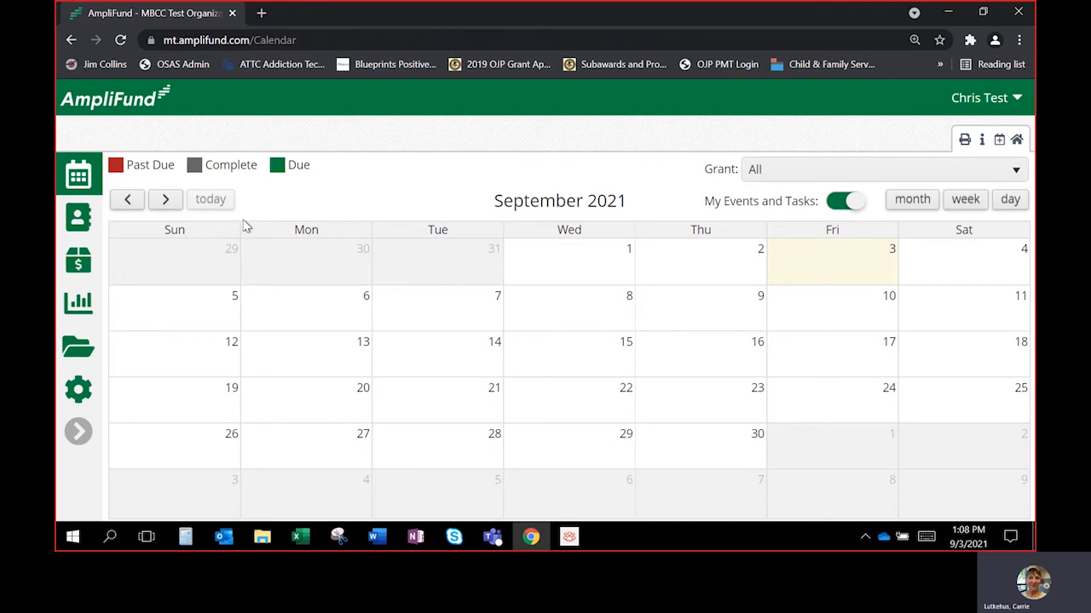
Step: Open the details of the Match Test 1 - Award from the list of all grants
mouse_move(77, 264)
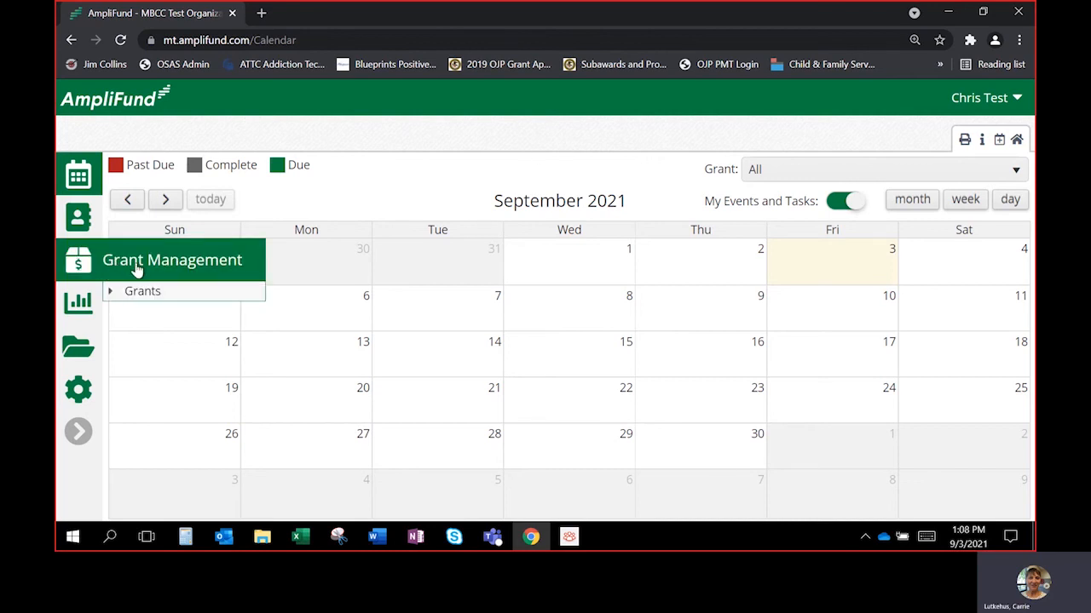
left_click(112, 292)
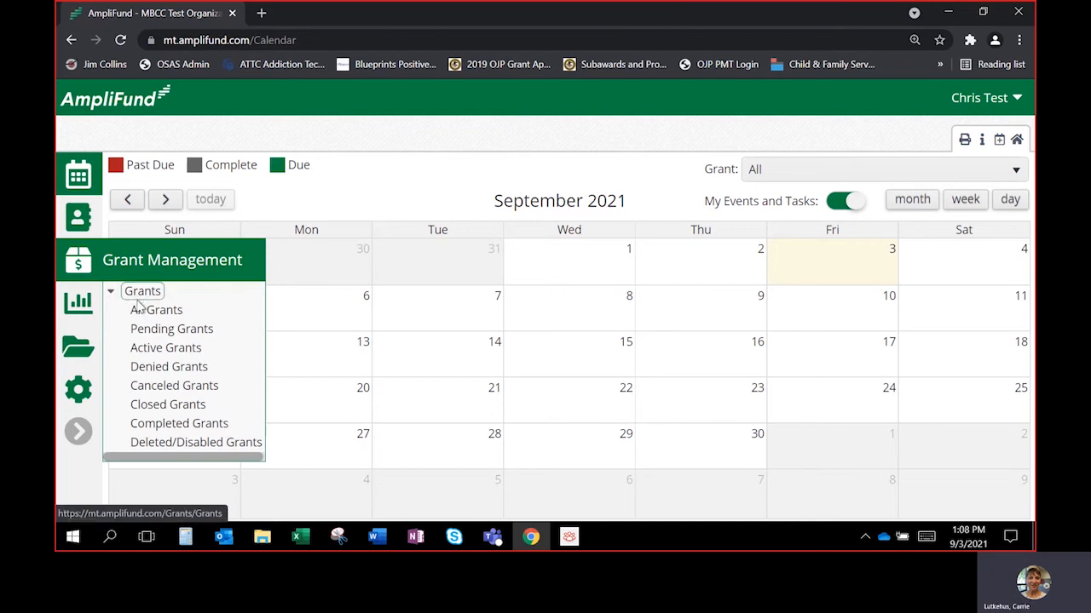
left_click(137, 310)
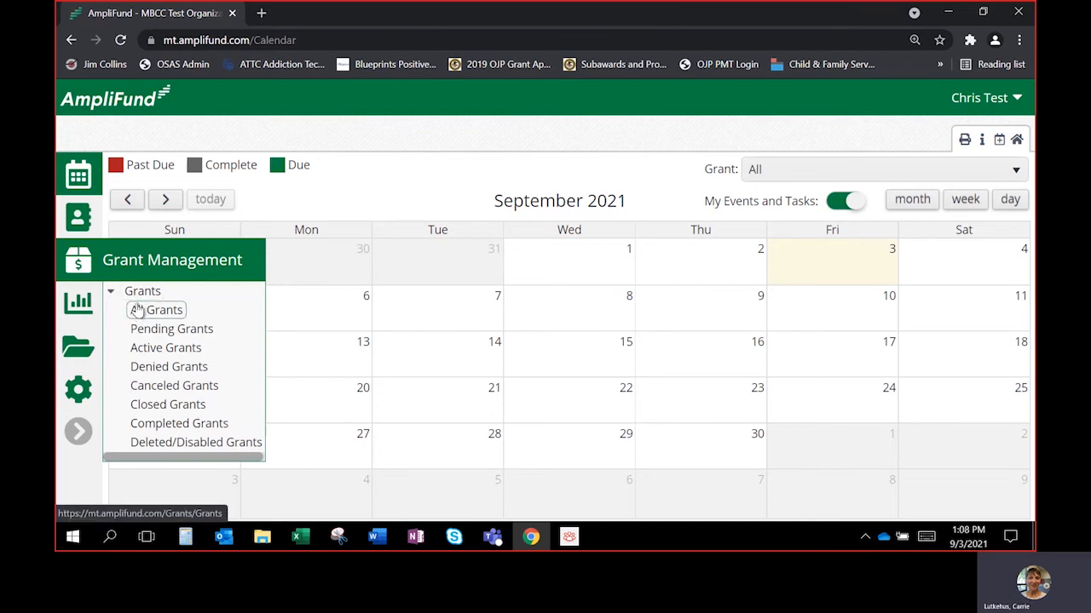
left_click(138, 294)
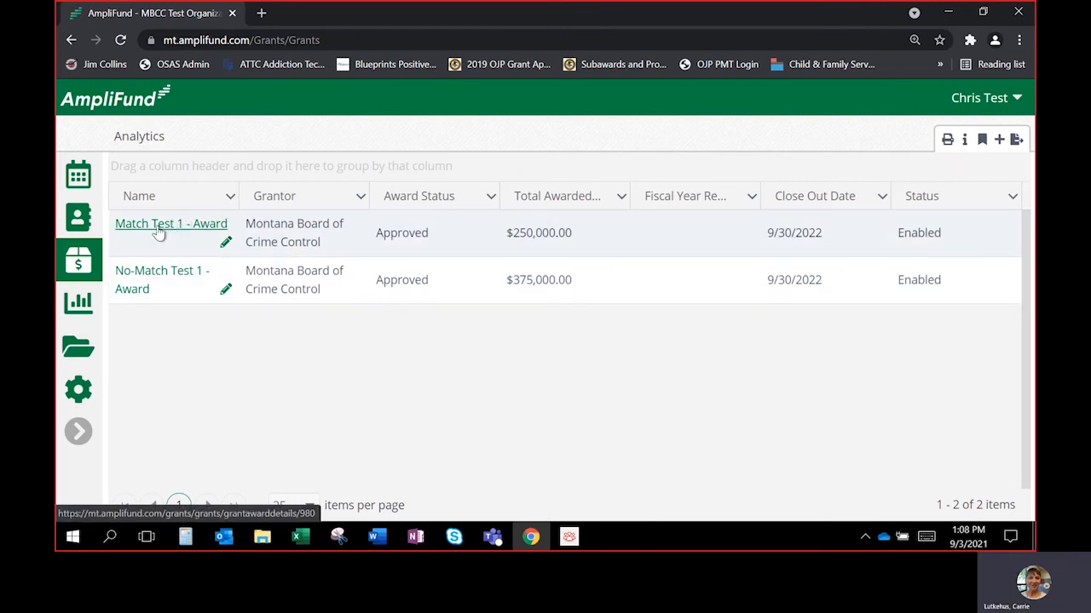
left_click(158, 231)
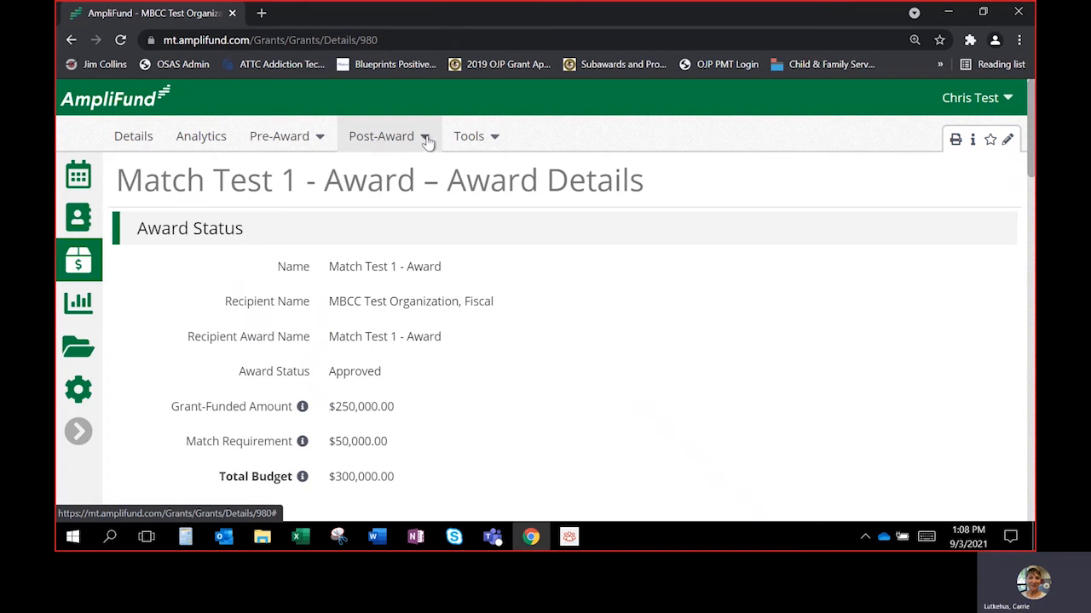
Step: Open the award's post-award Performance Plan in a new browser tab and switch to that tab
left_click(425, 140)
mouse_move(417, 212)
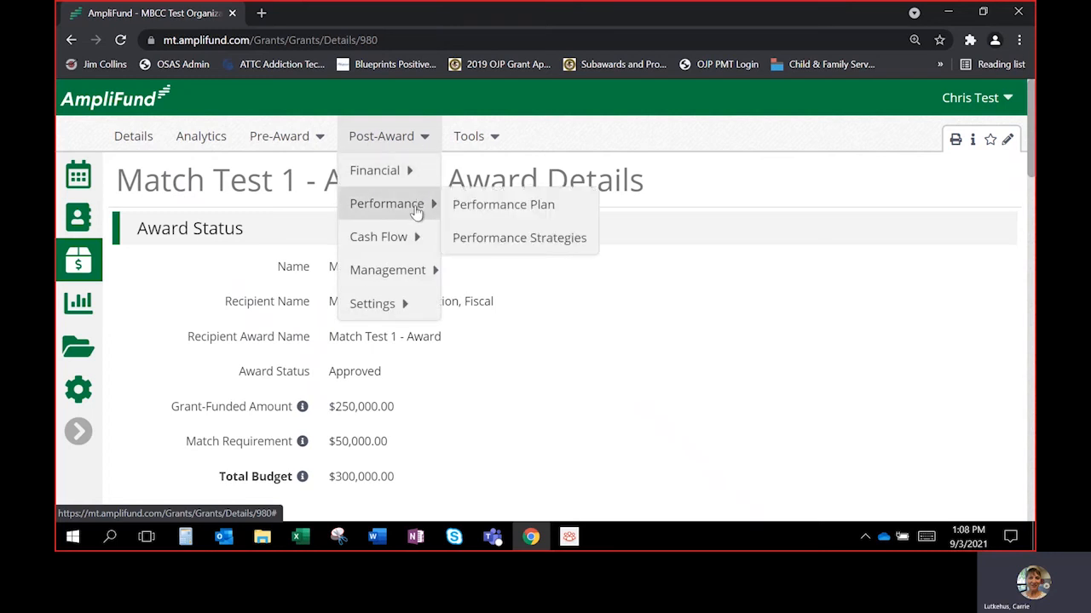
mouse_move(409, 276)
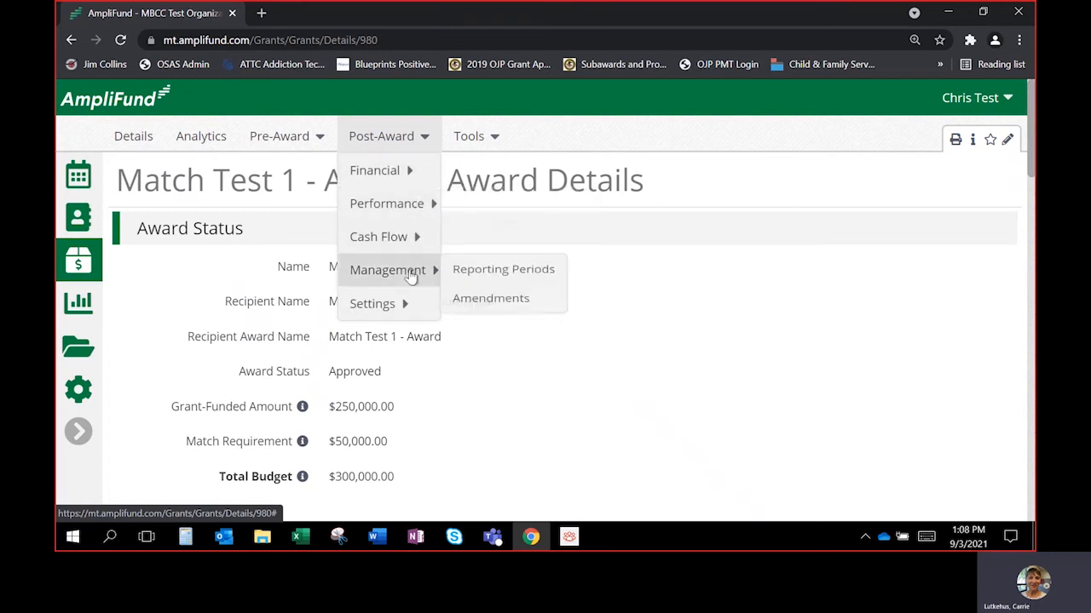
mouse_move(406, 308)
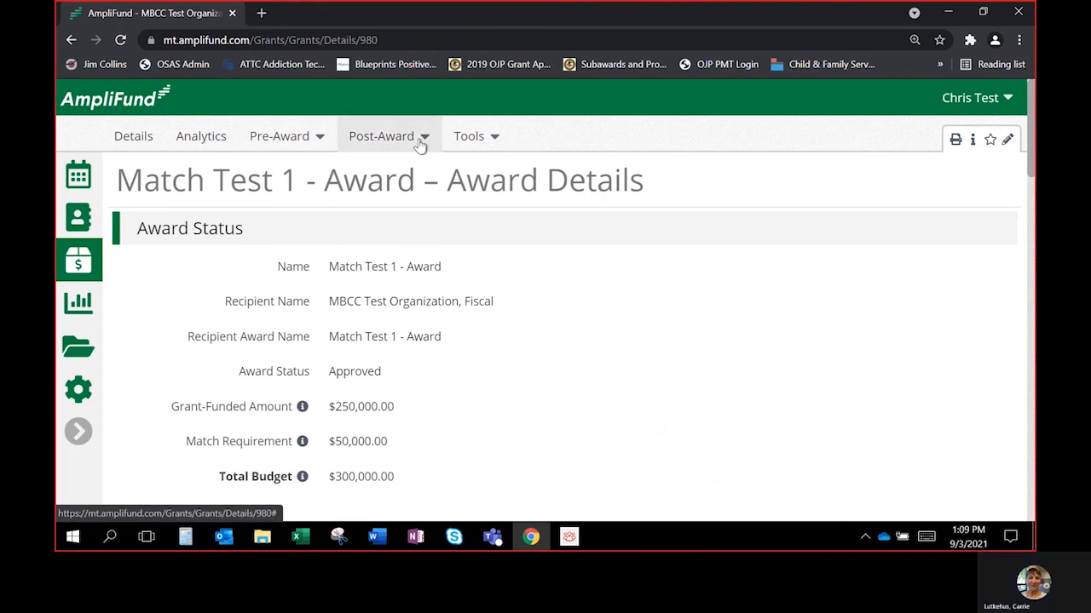
mouse_move(418, 144)
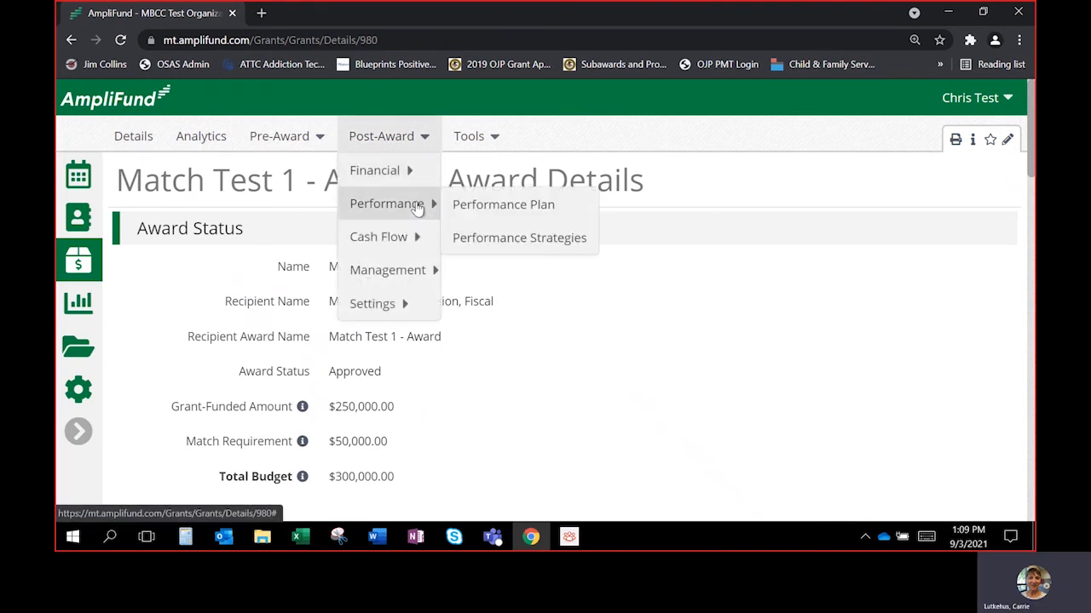
right_click(468, 207)
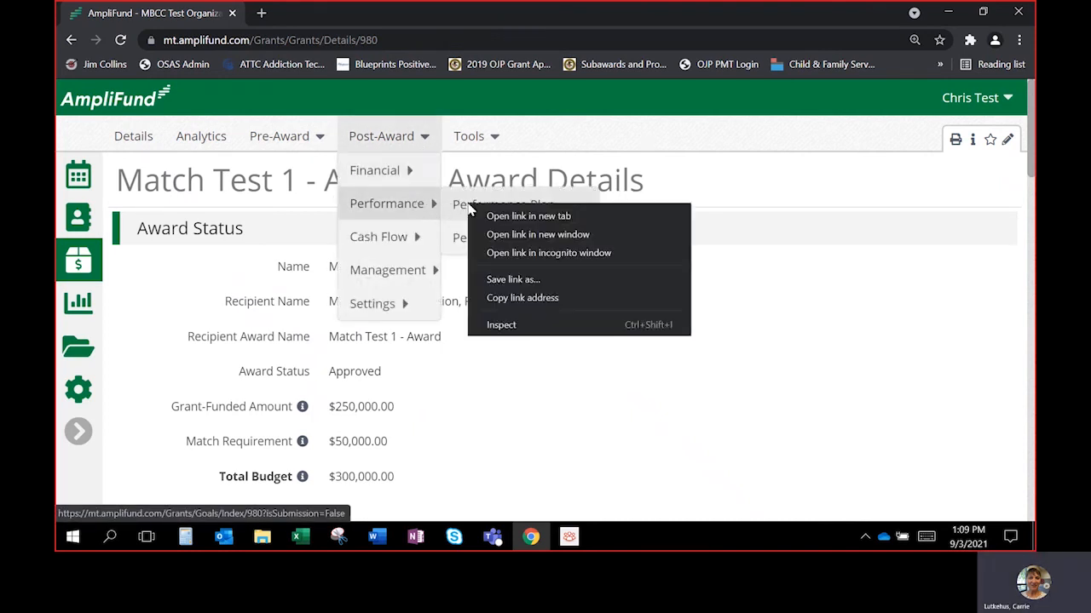
left_click(483, 217)
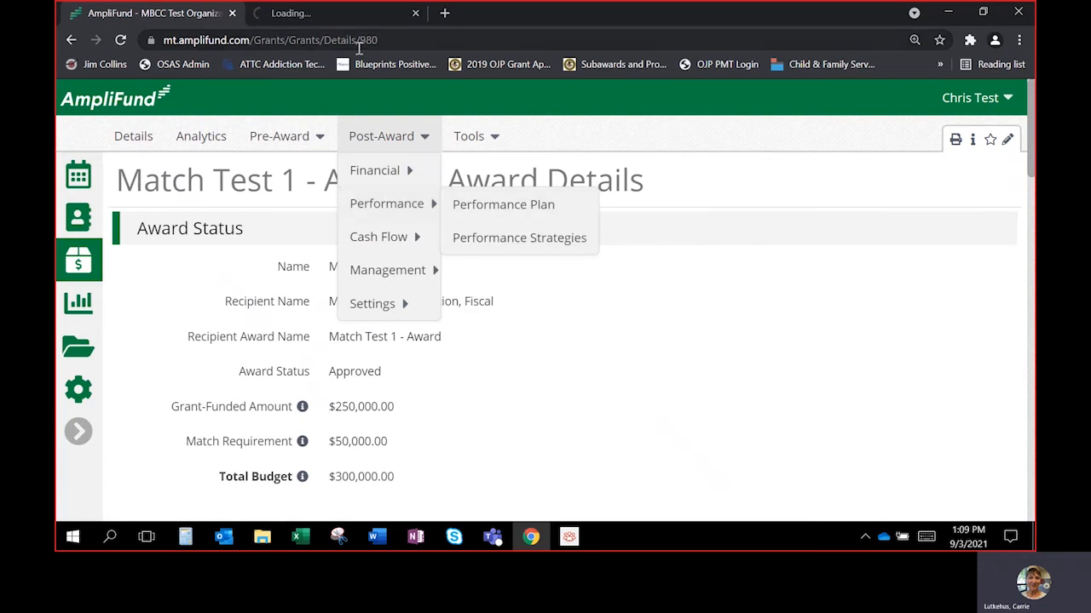
left_click(329, 13)
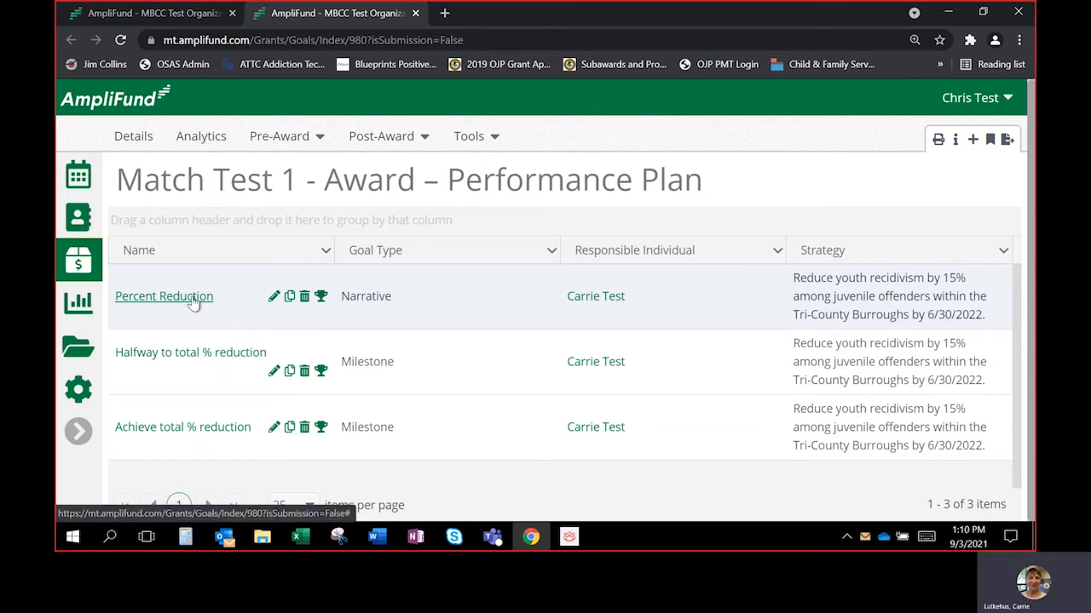
Step: Open the Percent Reduction performance item for editing and review the available Strategy and Goal Type options
left_click(273, 298)
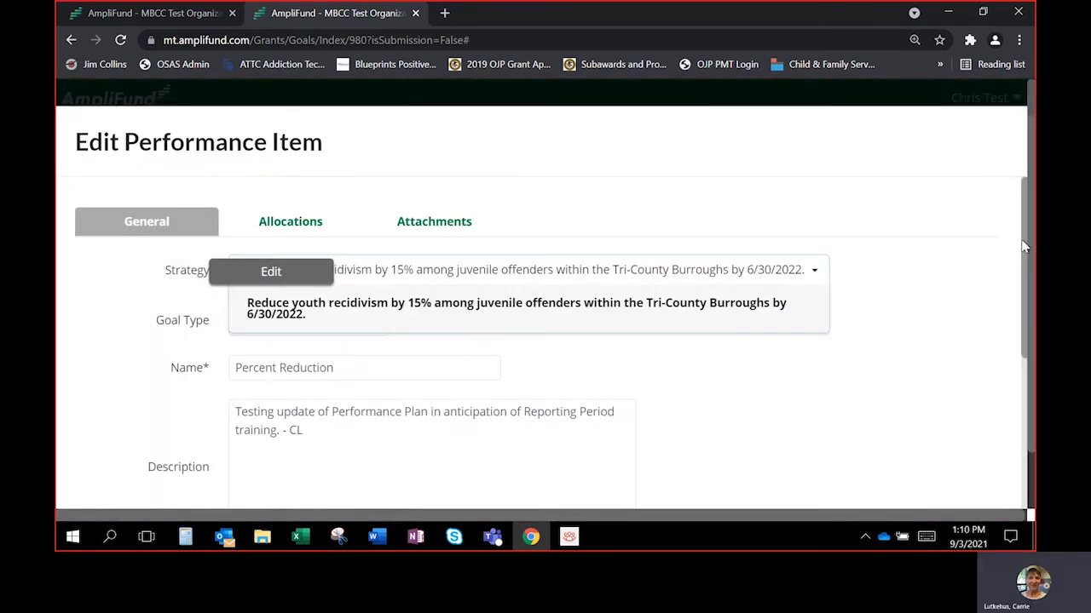
left_click_drag(1021, 239, 1028, 267)
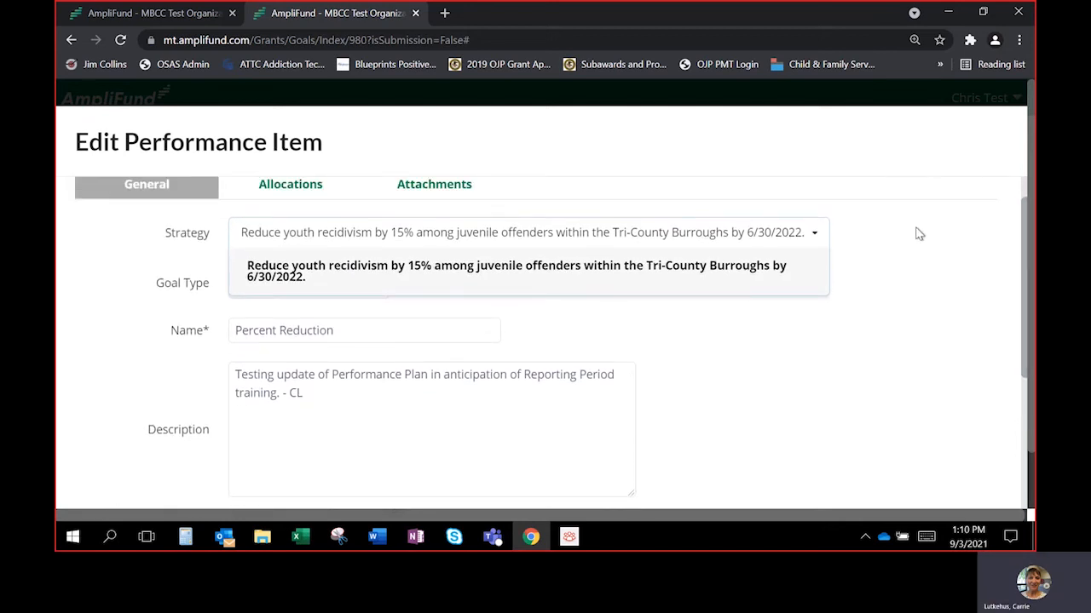
left_click(815, 236)
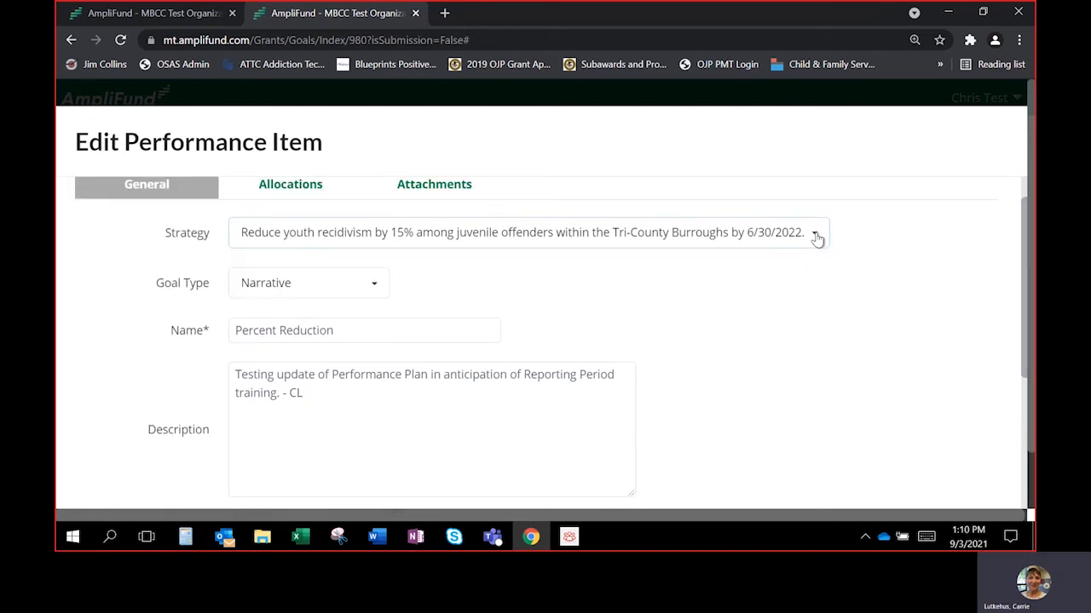
left_click(815, 237)
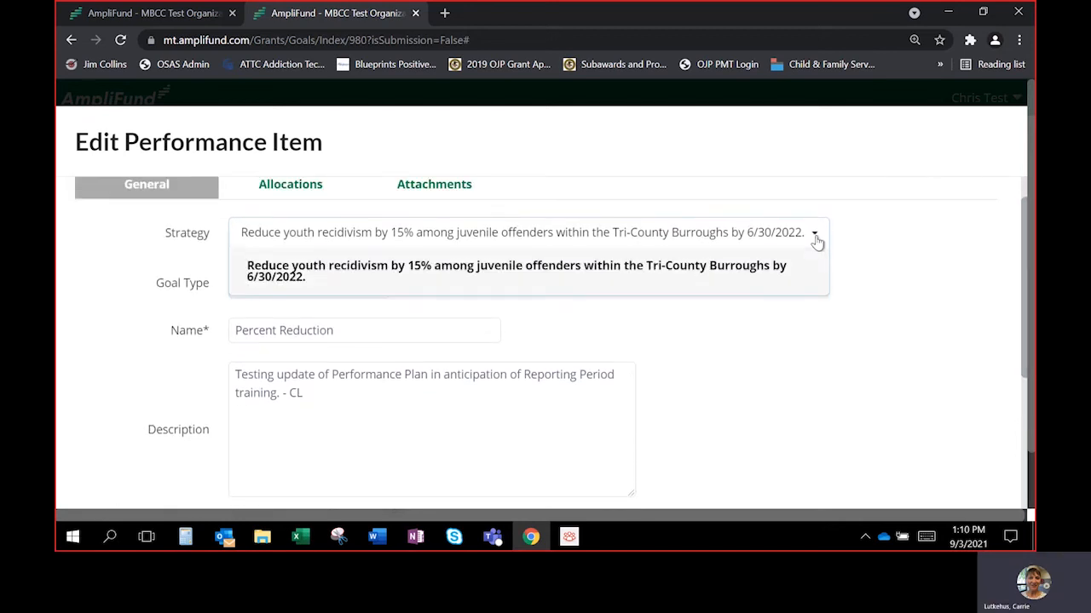
left_click(771, 281)
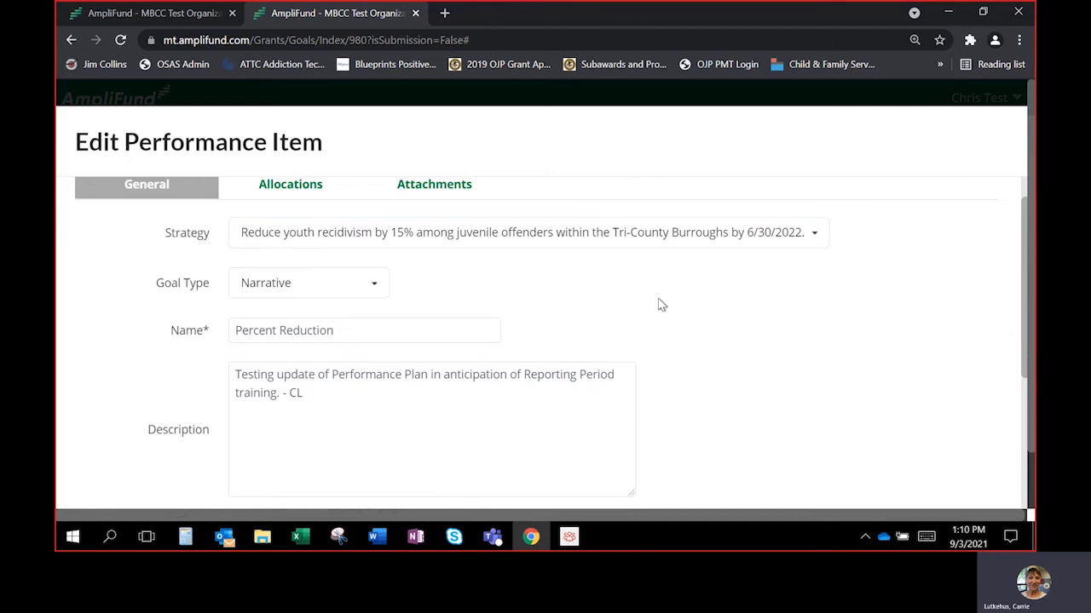
left_click(375, 289)
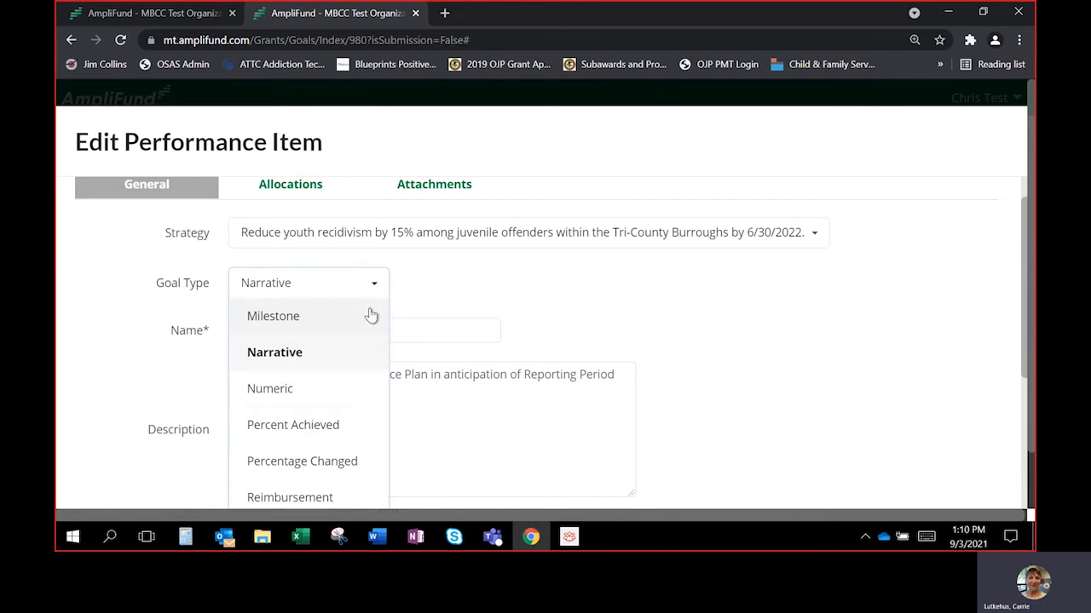
left_click(545, 291)
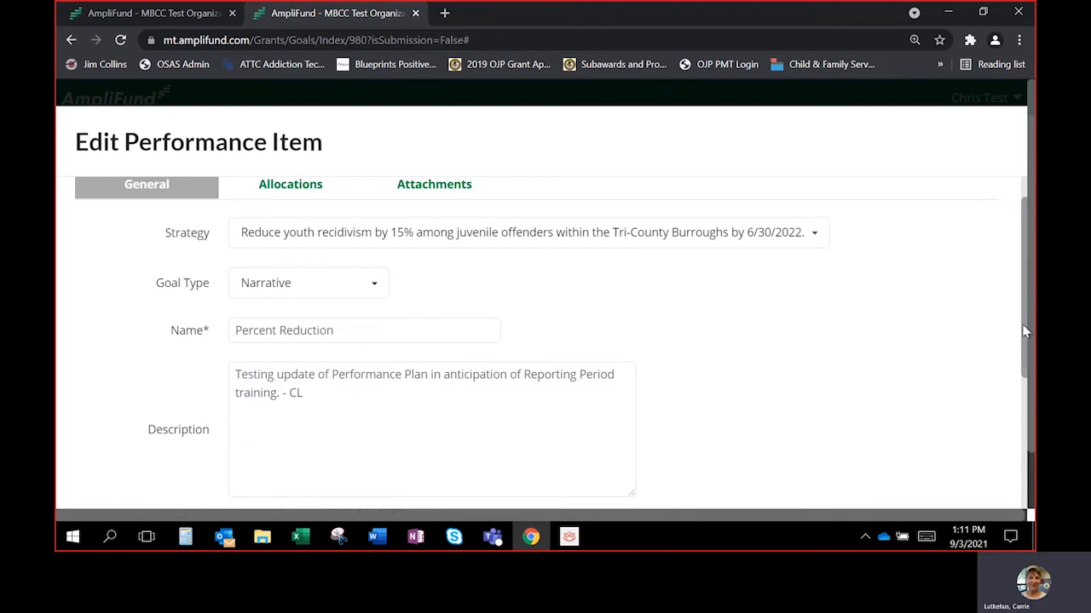
Step: Review the performance item's Name and Description fields and the choices for Responsible Type and Responsible Individual
scroll(1027, 347, "down", 1)
scroll(1027, 346, "down", 3)
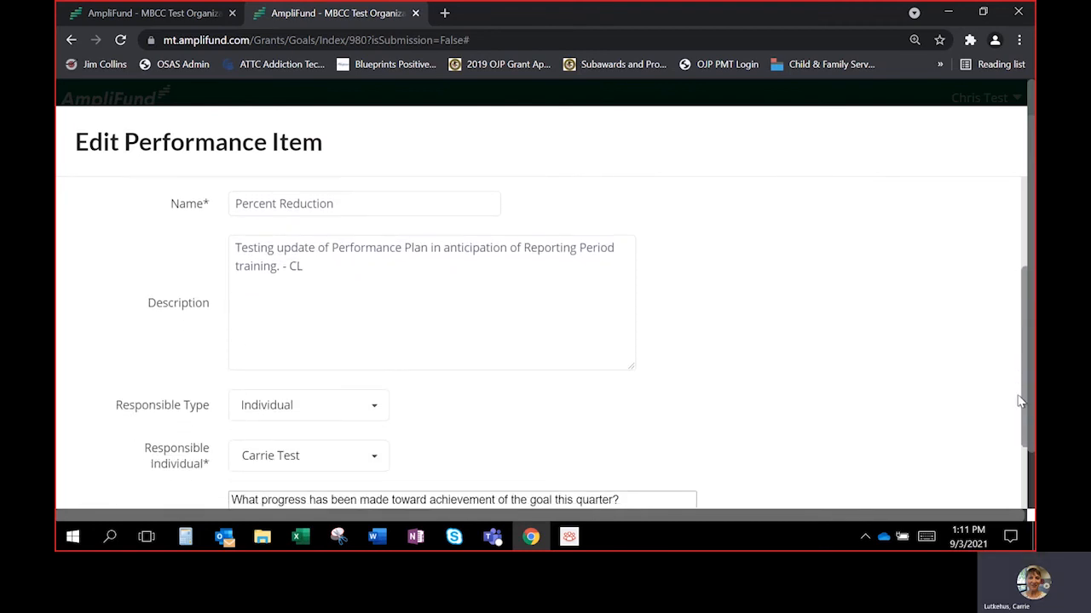
left_click(459, 200)
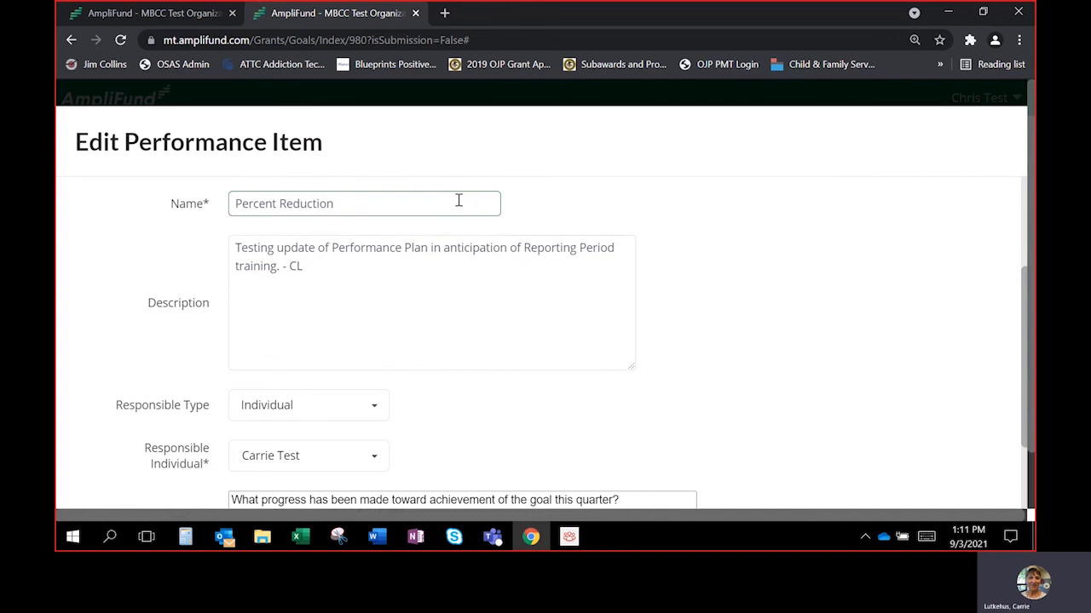
left_click(379, 258)
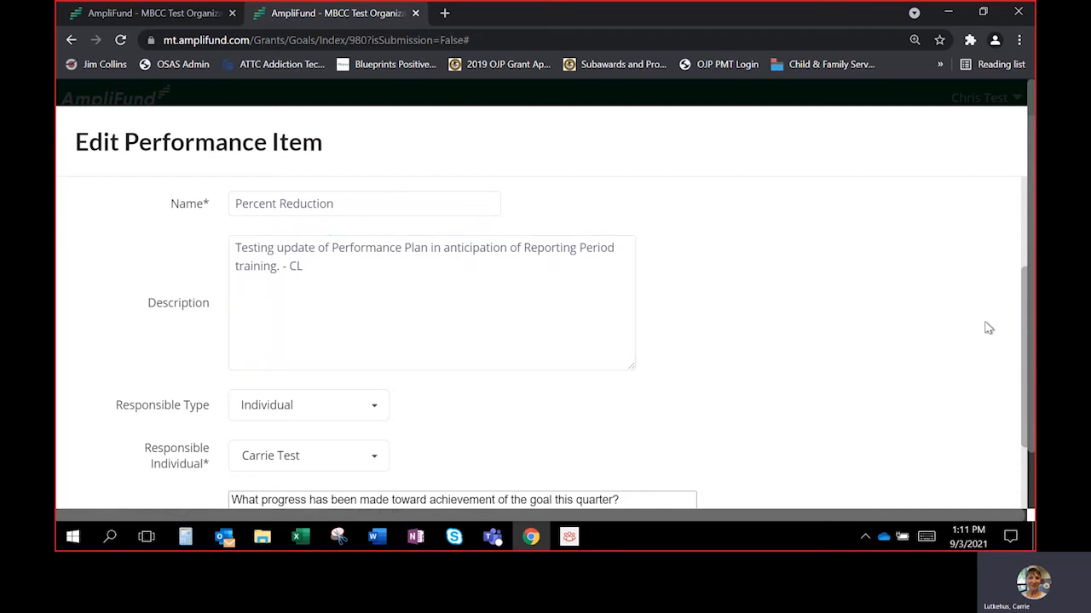
left_click_drag(1026, 332, 1025, 415)
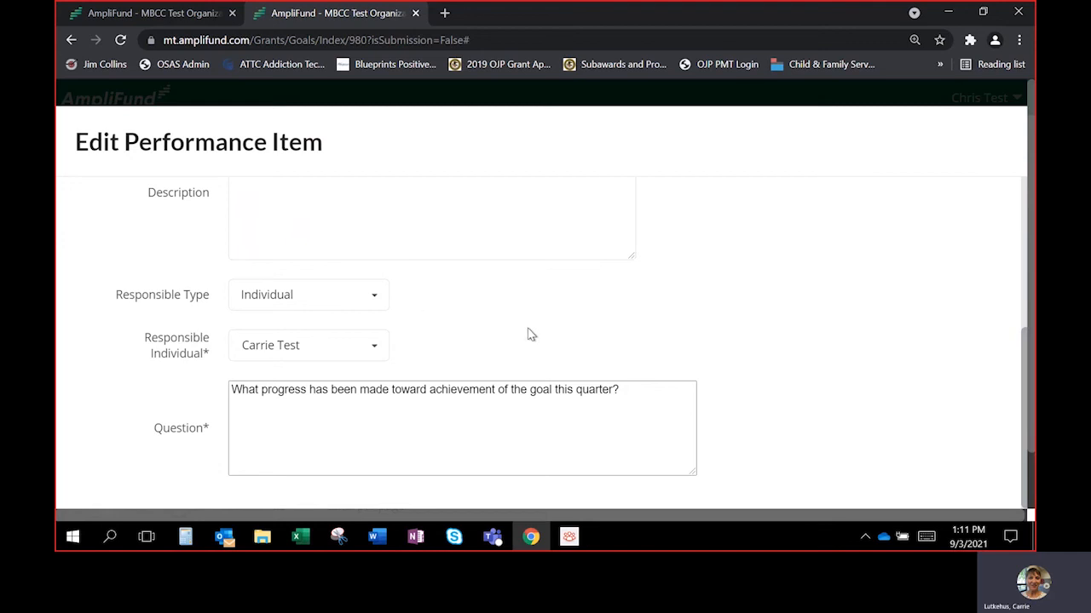
left_click(372, 303)
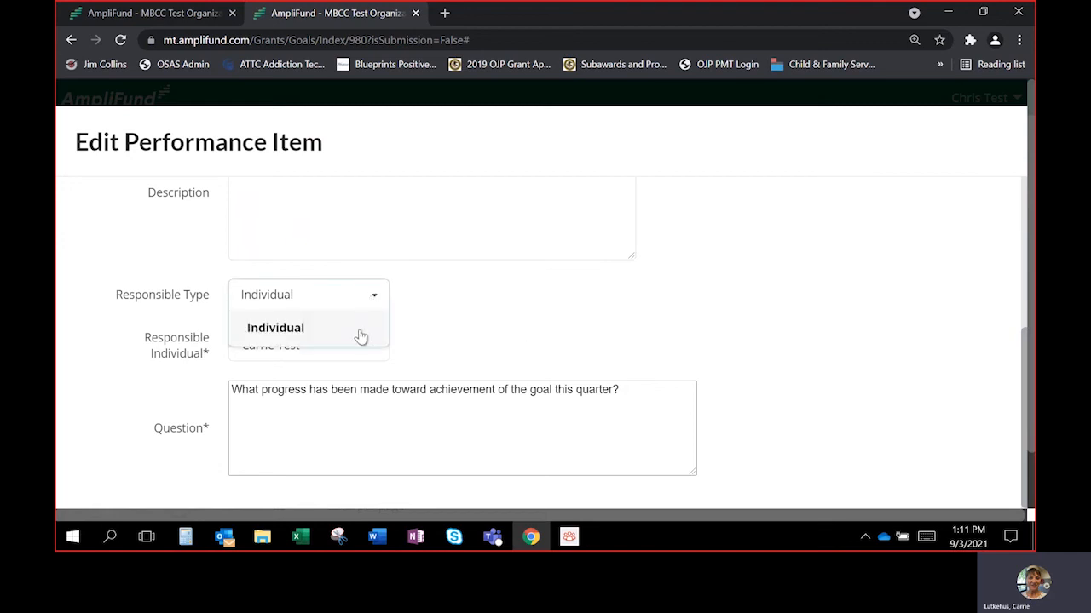
left_click(358, 331)
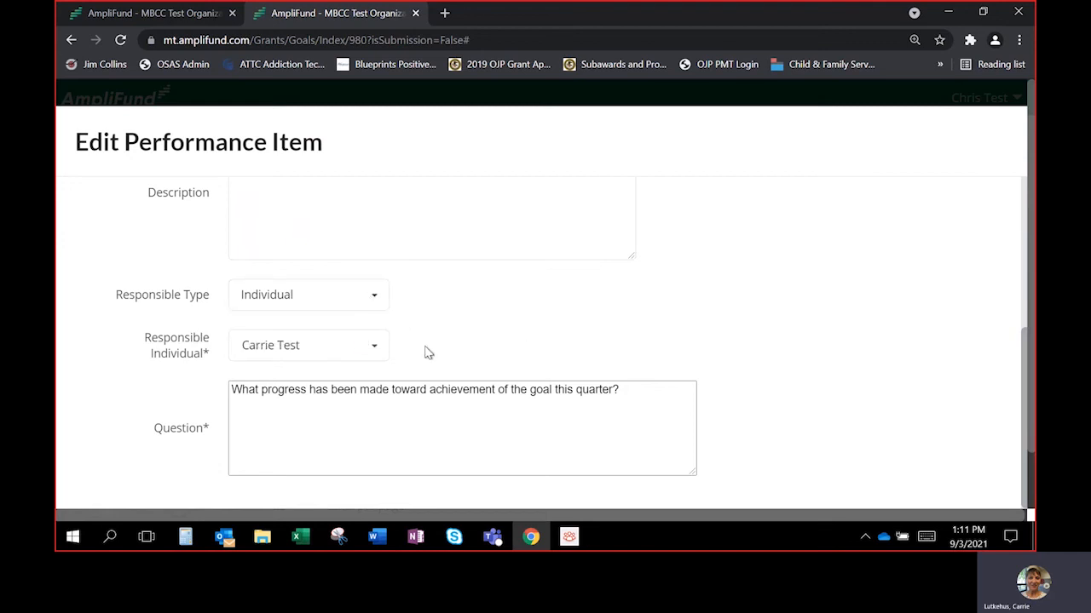
left_click(373, 347)
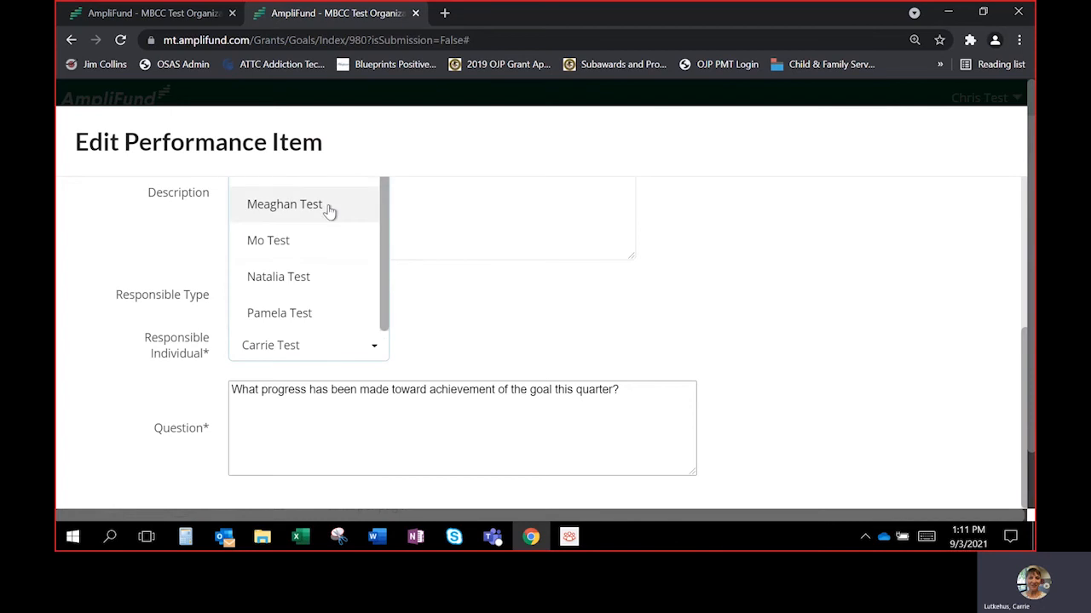
left_click(507, 324)
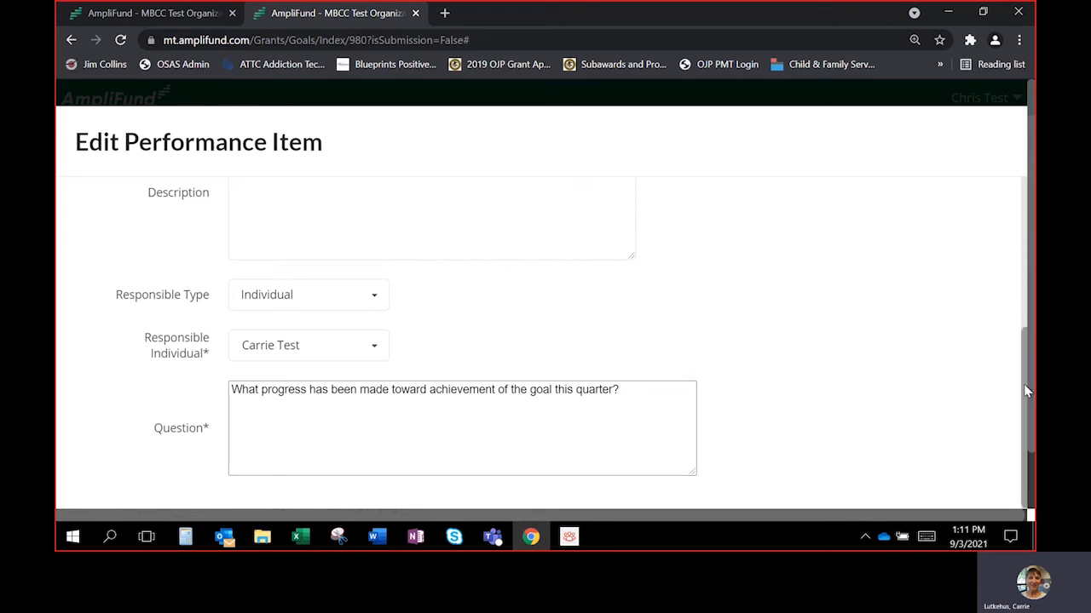
Step: Try appending text starting with "edit" to the item's Question, erase it, and close the performance item without saving
left_click_drag(1026, 391, 991, 397)
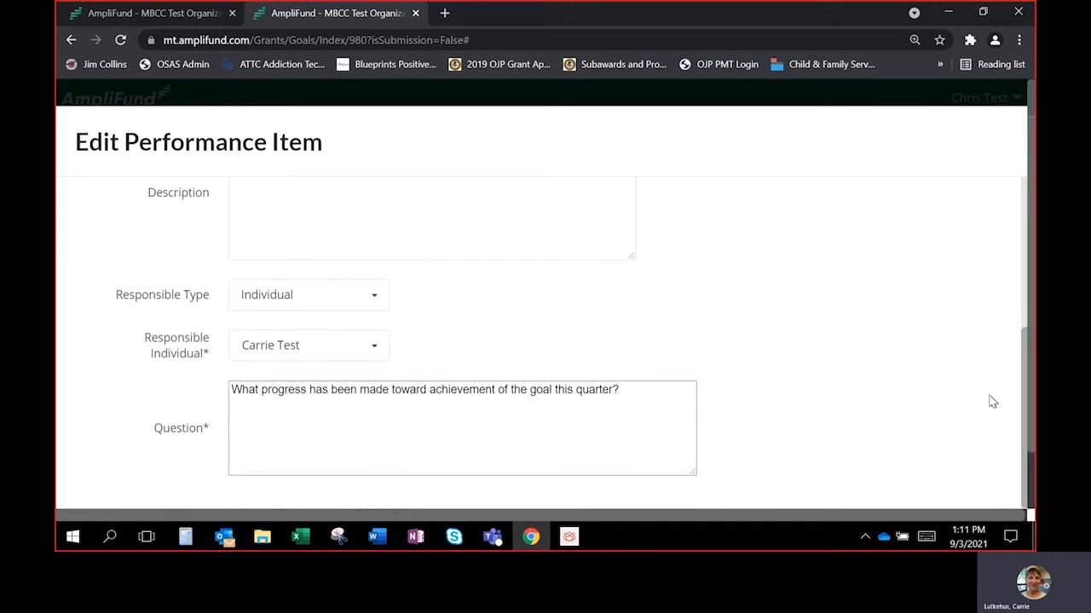
left_click(633, 391)
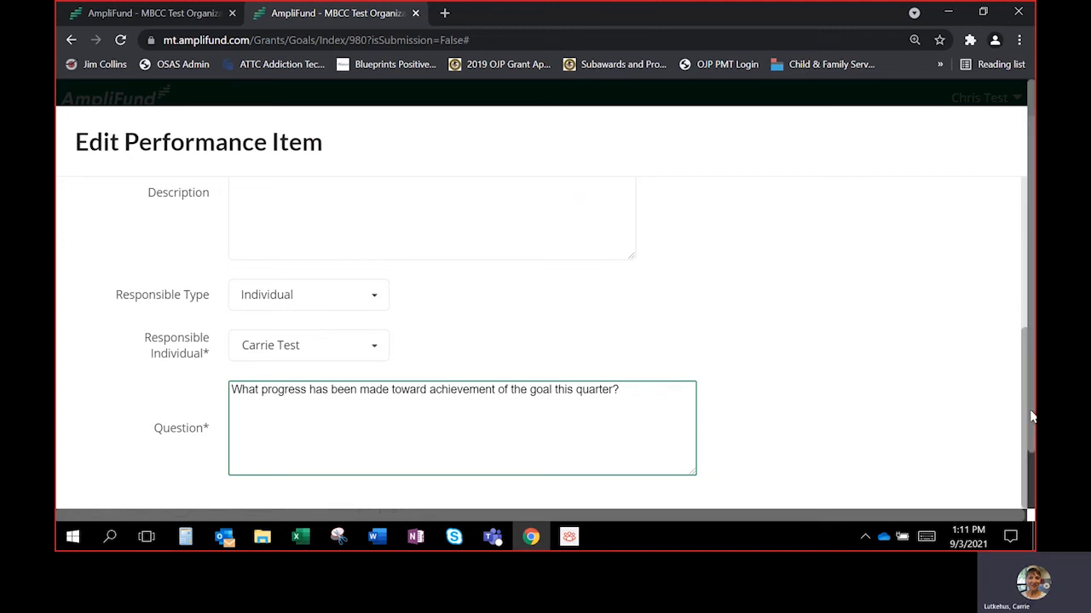
scroll(955, 417, "down", 1)
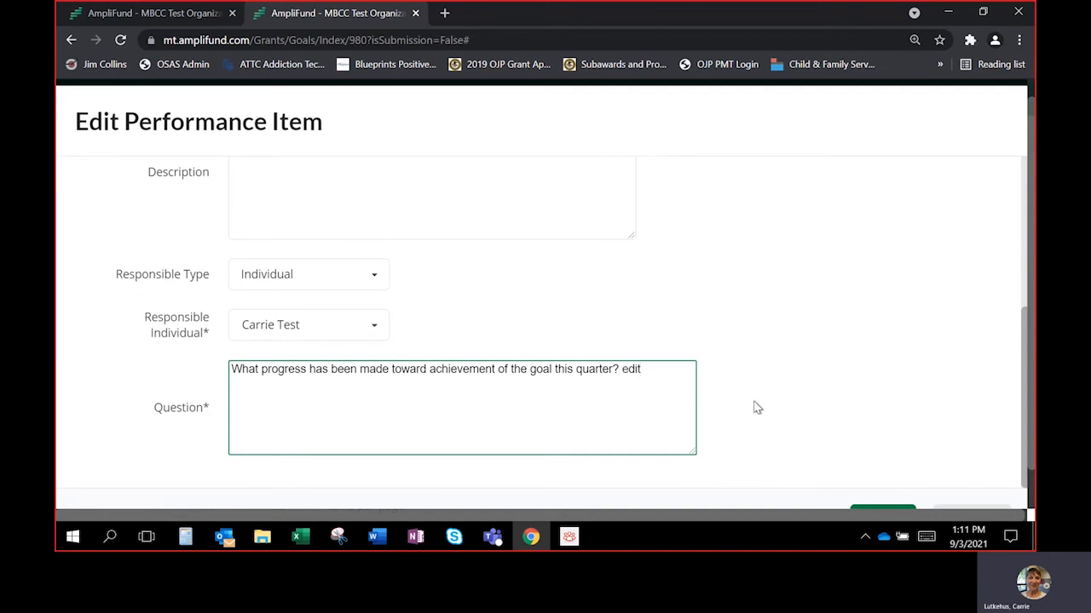
type("ssary")
key("BackSpace")
key("BackSpace")
key("BackSpace")
key("BackSpace")
key("BackSpace")
key("BackSpace")
key("BackSpace")
key("BackSpace")
key("BackSpace")
key("BackSpace")
key("BackSpace")
key("BackSpace")
key("BackSpace")
key("BackSpace")
key("BackSpace")
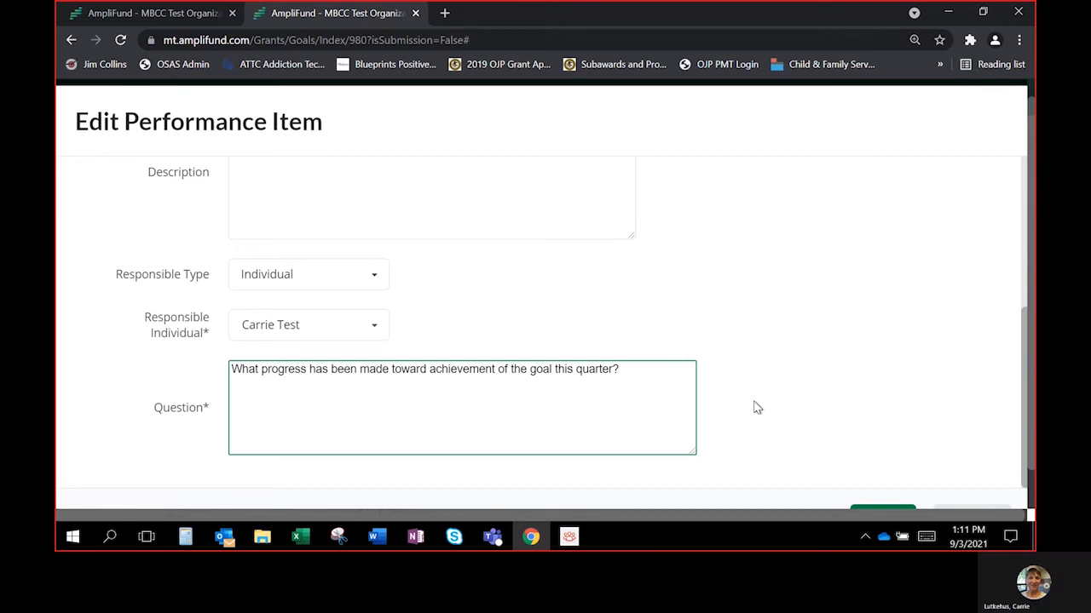
scroll(852, 375, "down", 1)
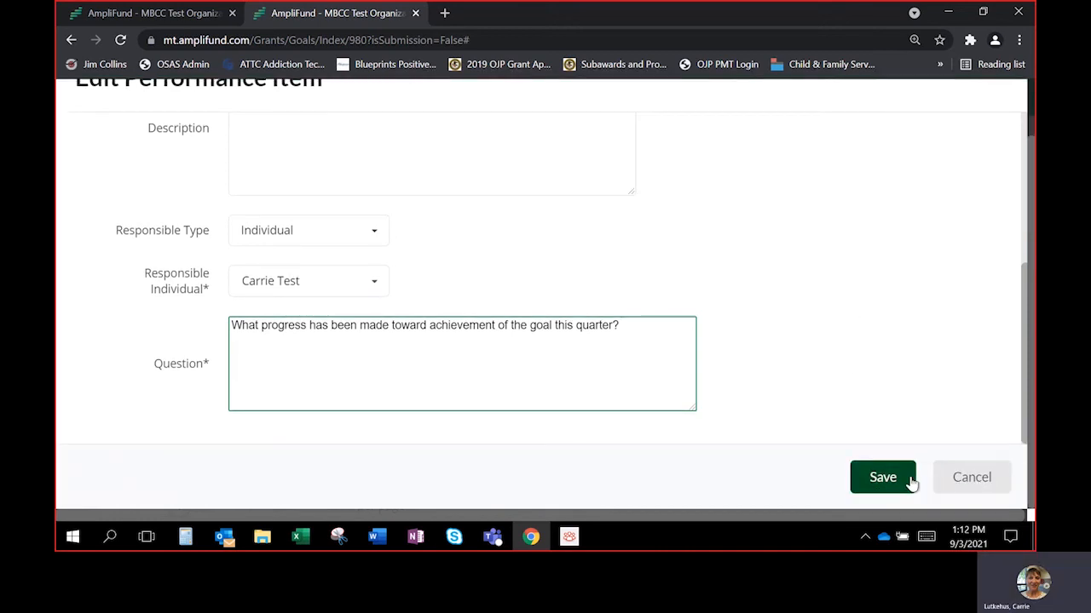
left_click(968, 483)
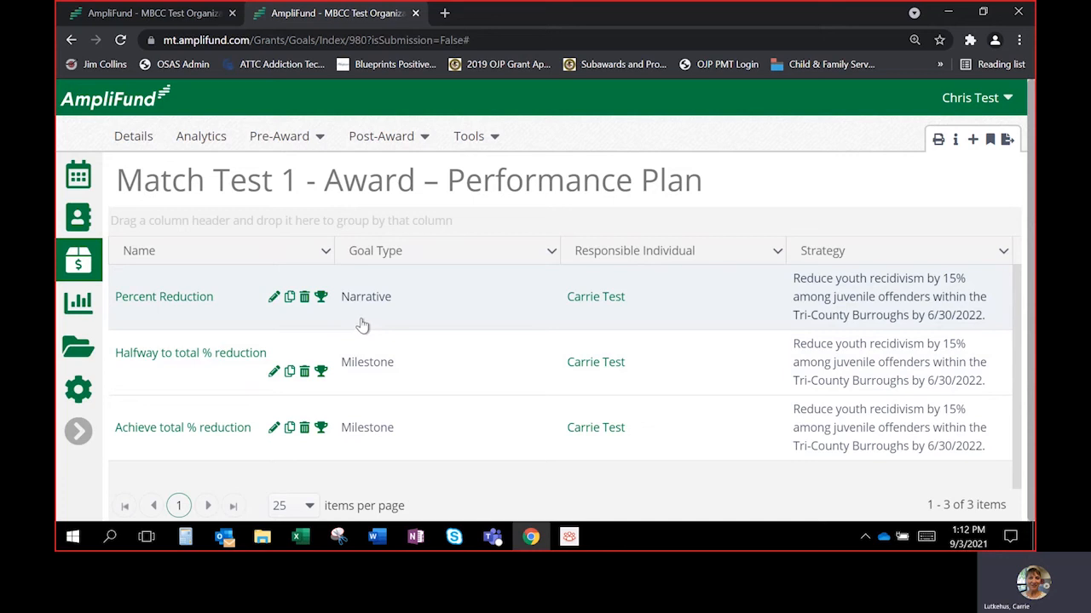
Step: Open the achievements of the Percent Reduction goal, start a new achievement, and review its form fields
left_click(321, 297)
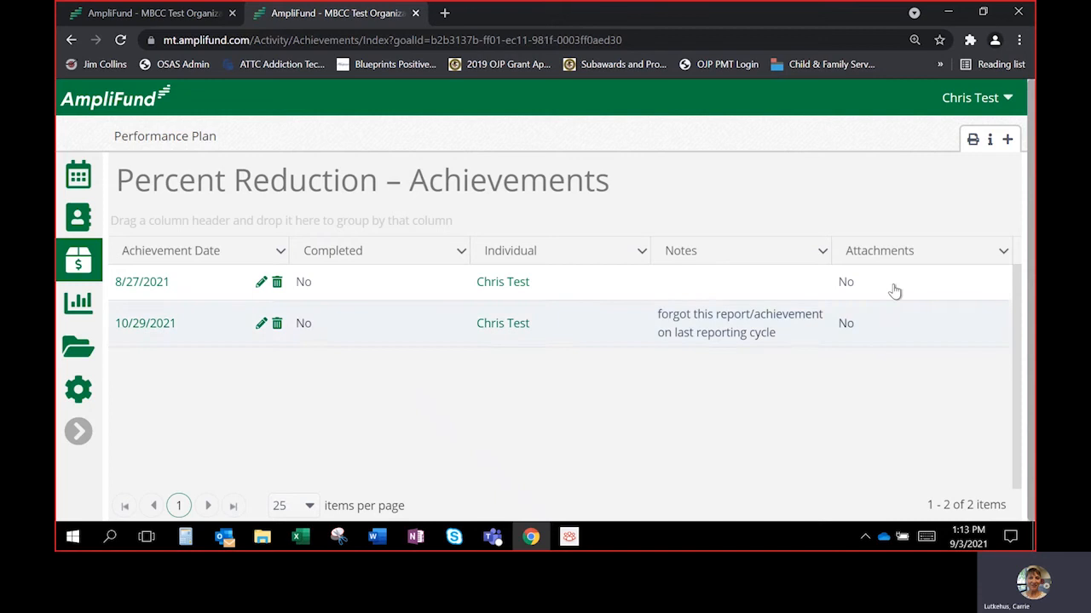
left_click(1008, 141)
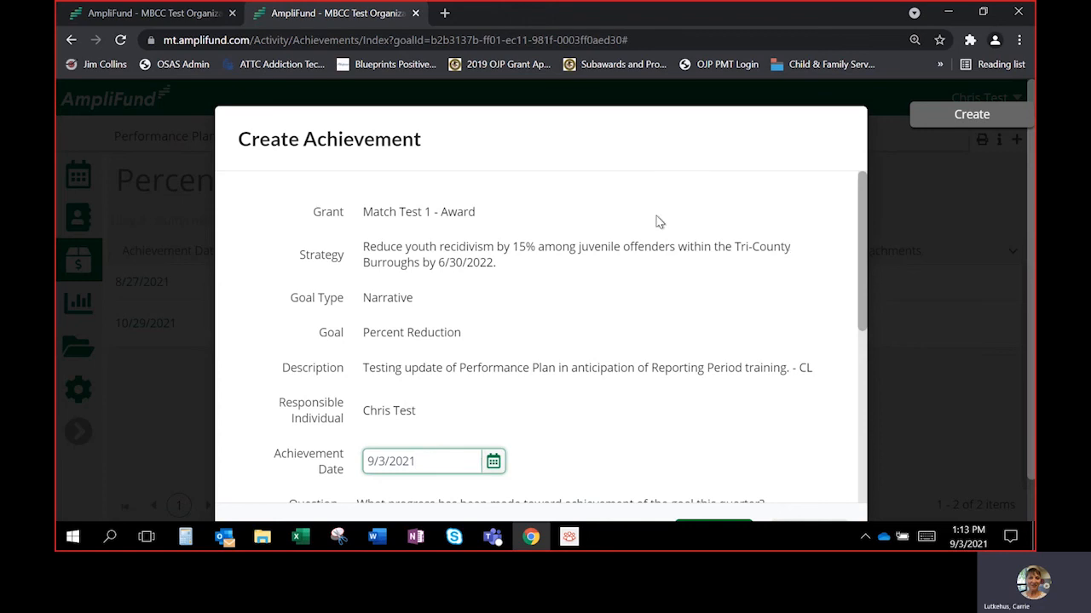
left_click_drag(478, 218, 366, 213)
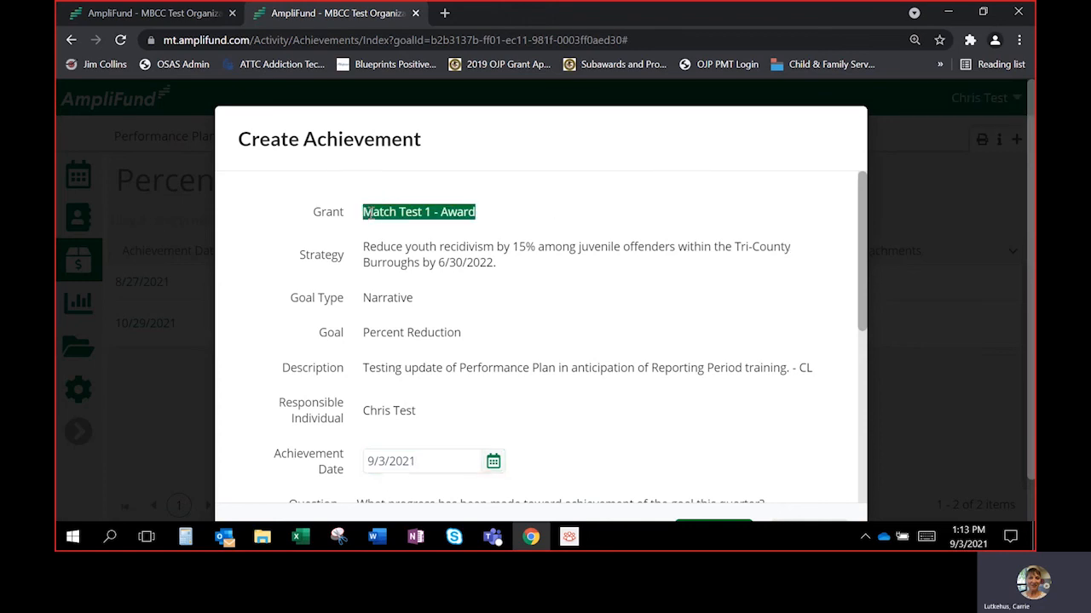
left_click(512, 271)
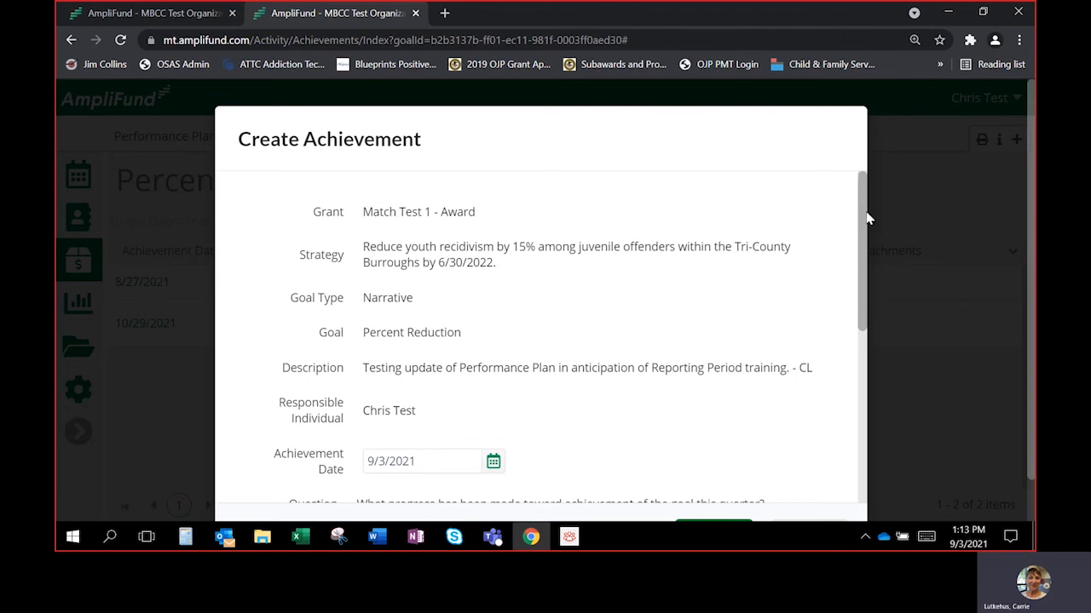
left_click_drag(867, 219, 863, 364)
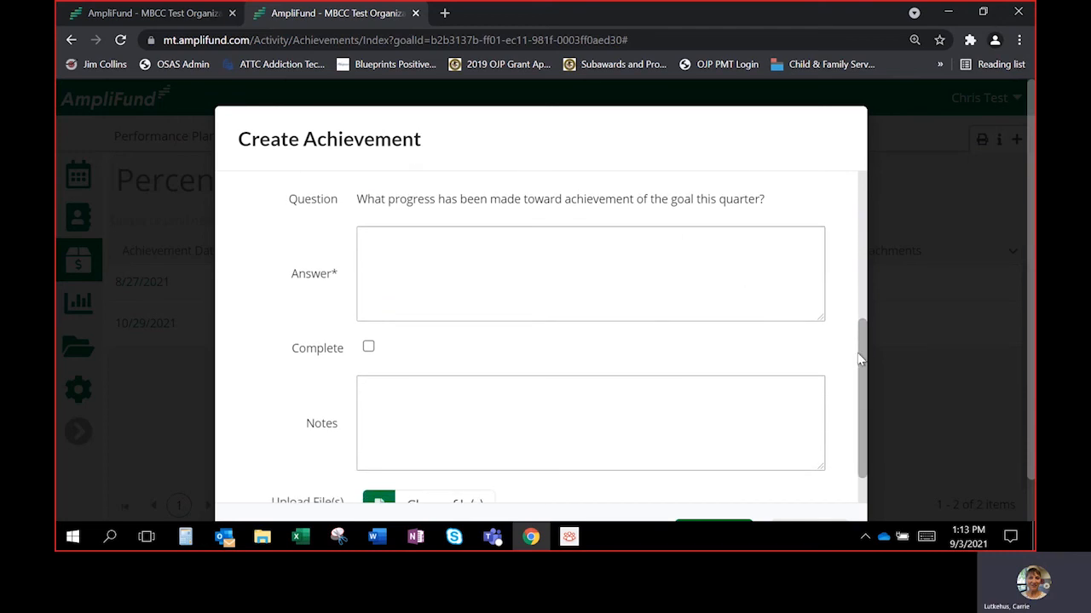
left_click_drag(863, 360, 861, 327)
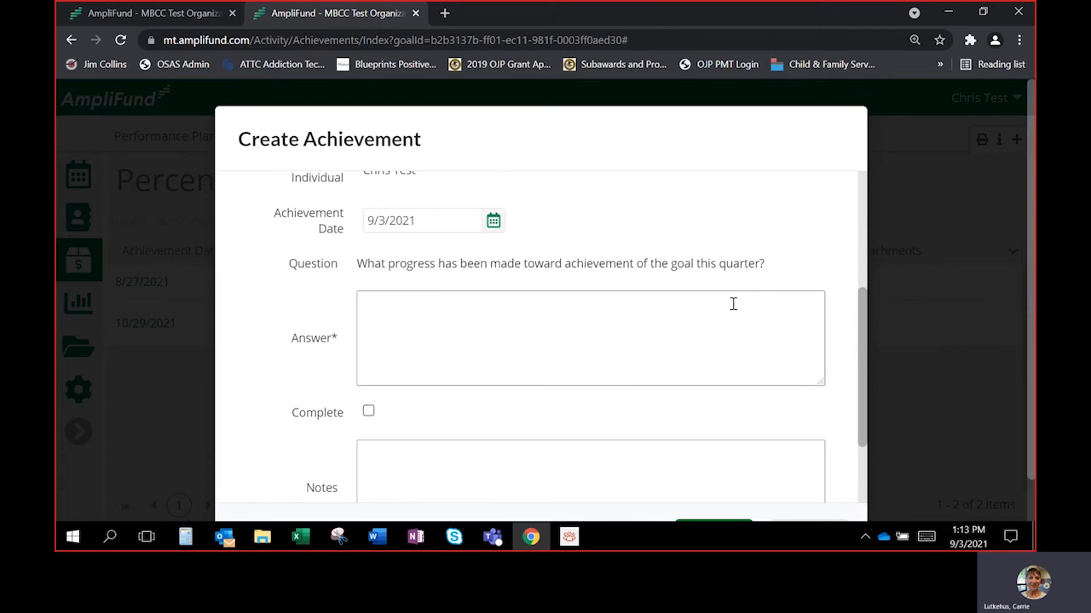
Step: Set the new achievement's Achievement Date to 9/1/2021
left_click(436, 221)
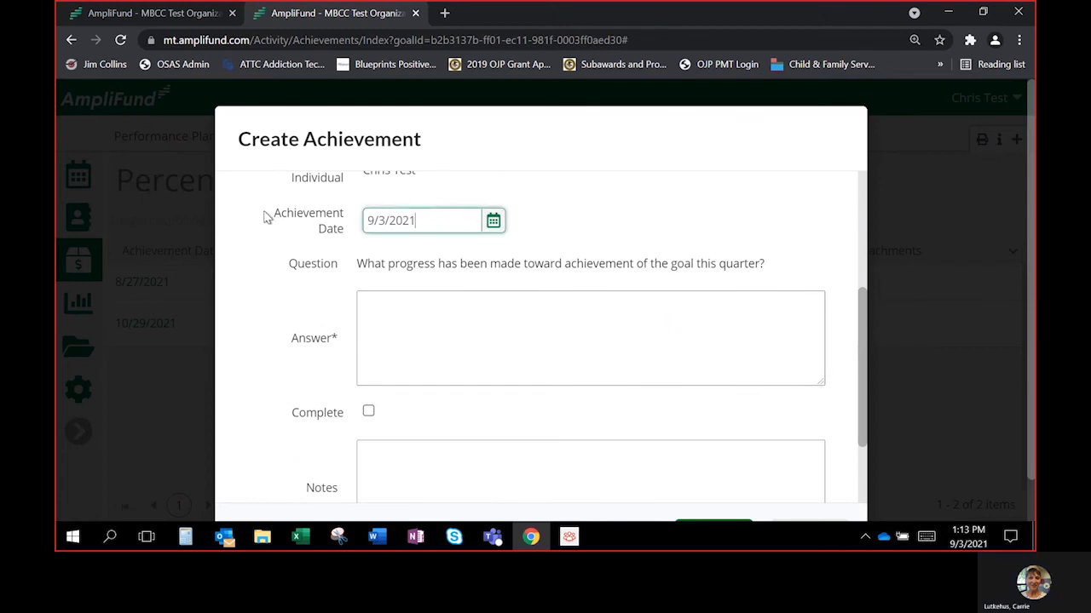
left_click_drag(270, 217, 459, 220)
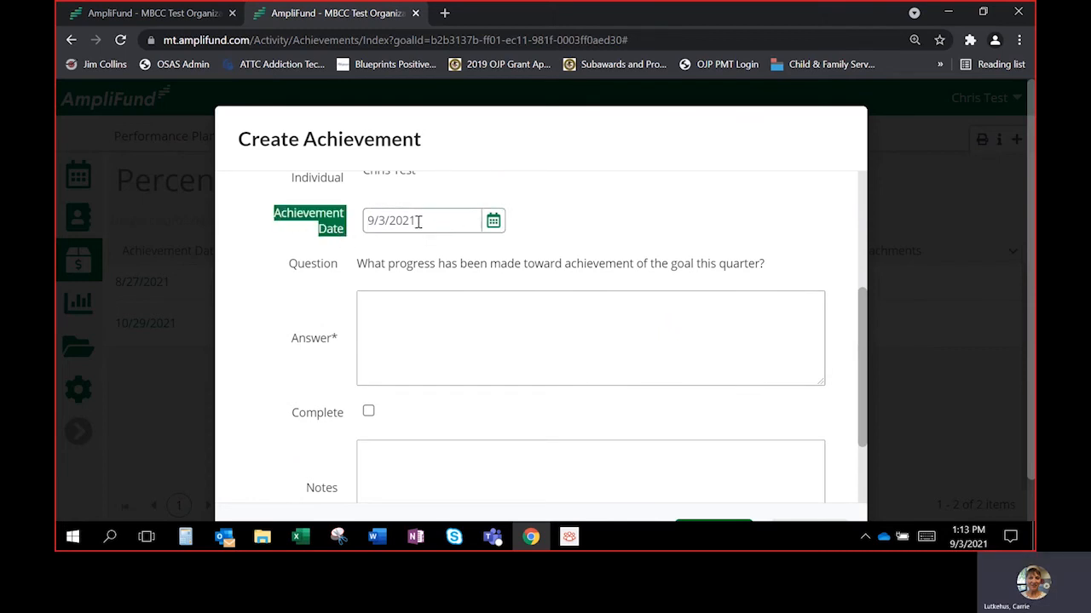
left_click(422, 246)
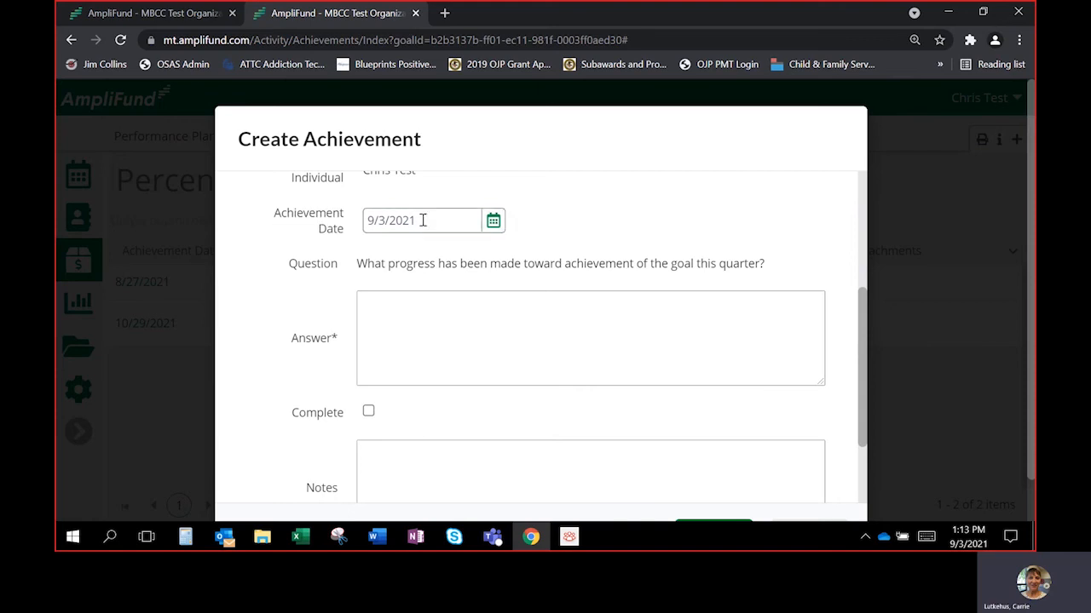
left_click(492, 221)
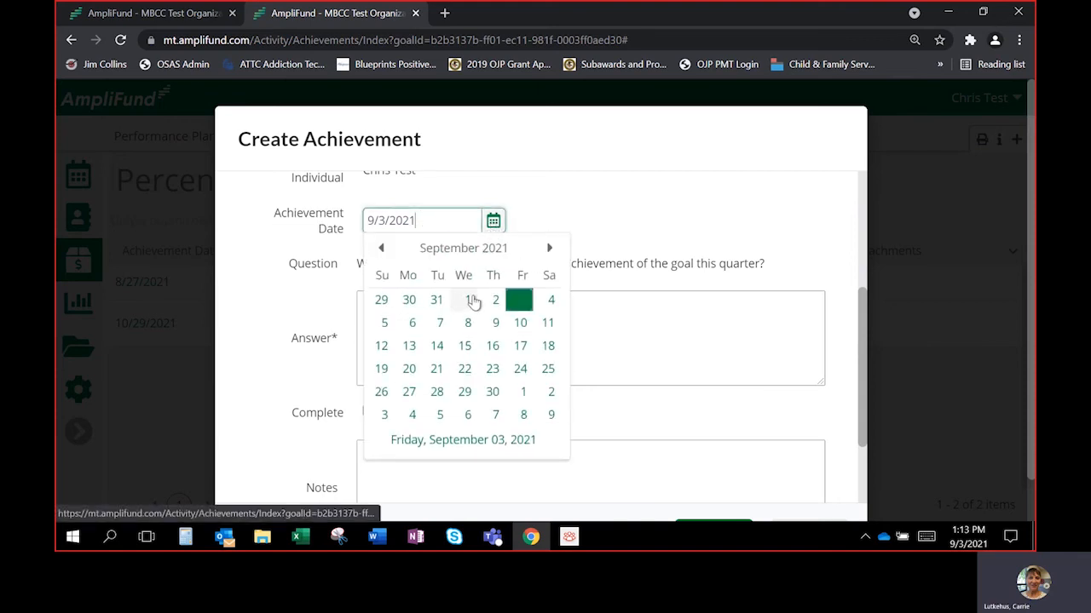
left_click(467, 299)
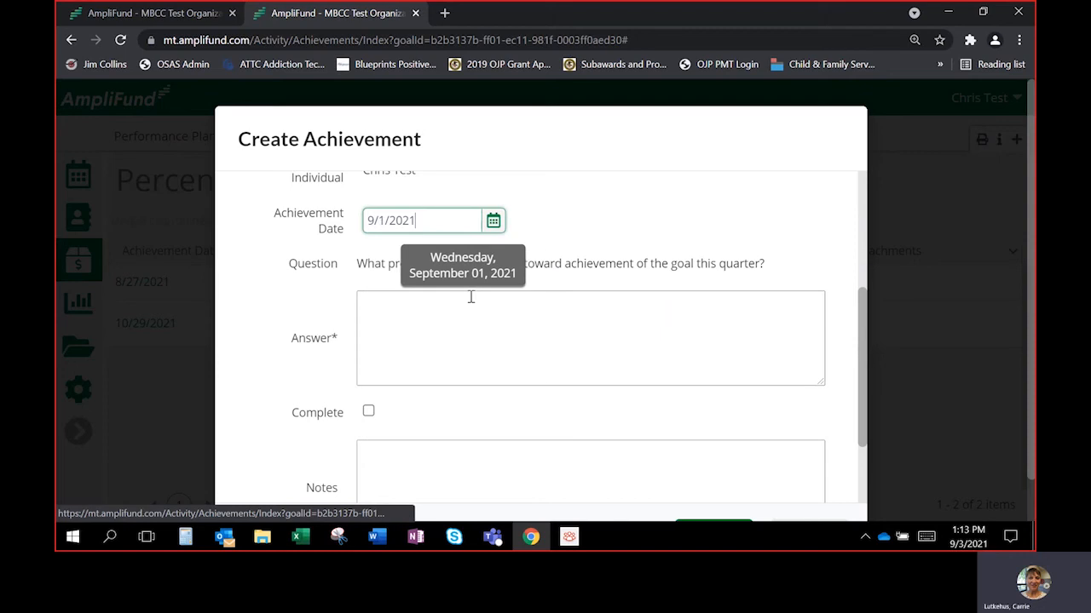
Step: Answer the progress question with "As of Sept. 1st a .5% reduction has been achieved in youth recidivism in the Burroughs."
left_click(406, 308)
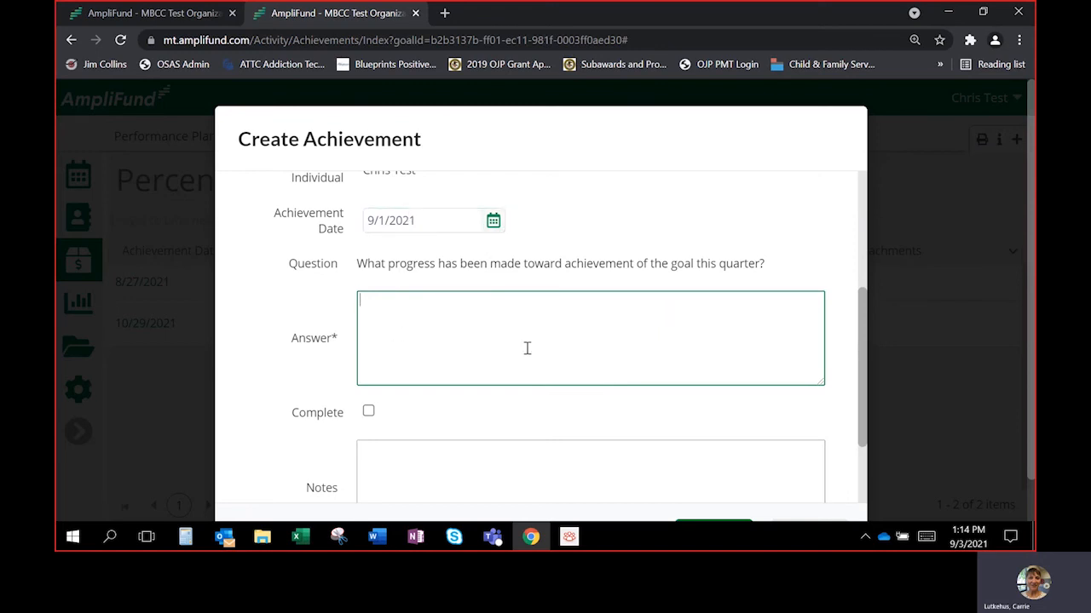
mouse_move(863, 353)
left_mouse_down()
mouse_move(862, 260)
mouse_move(846, 351)
left_mouse_up()
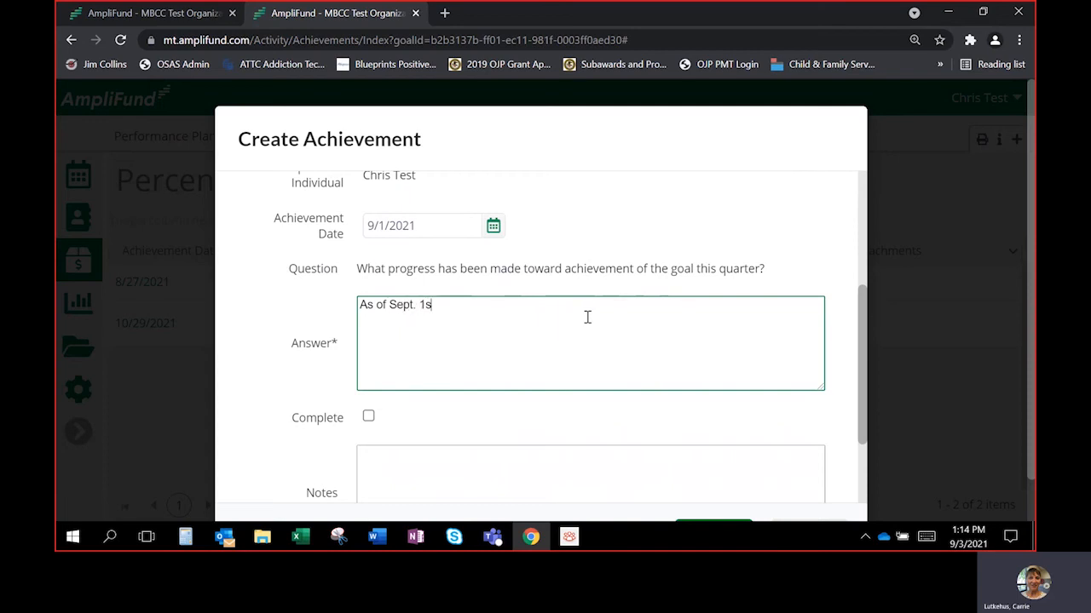
type("a .5% reduction has ")
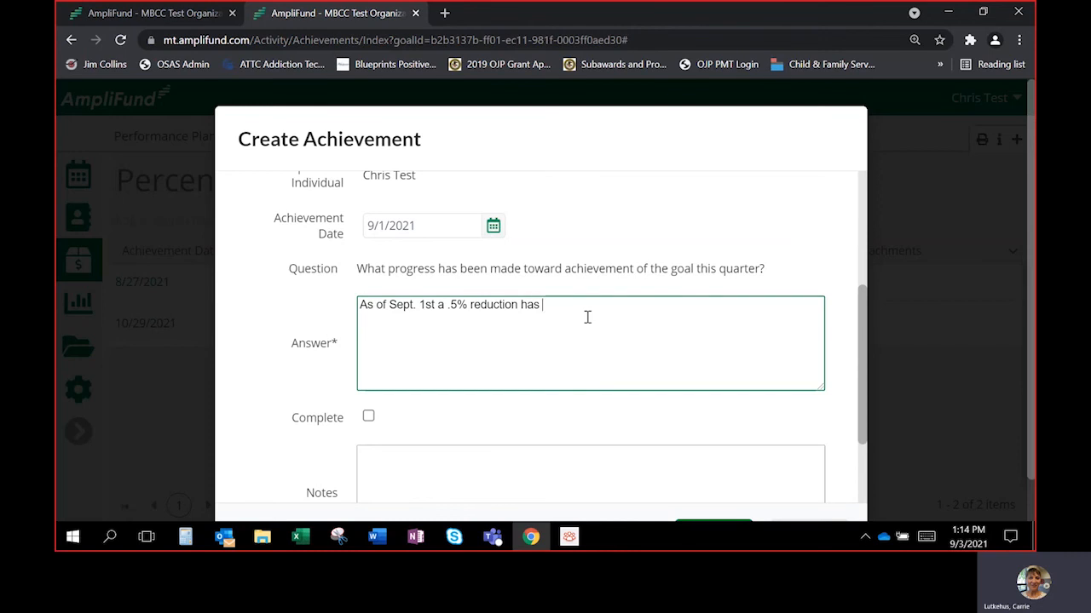
type("been achieved in you ")
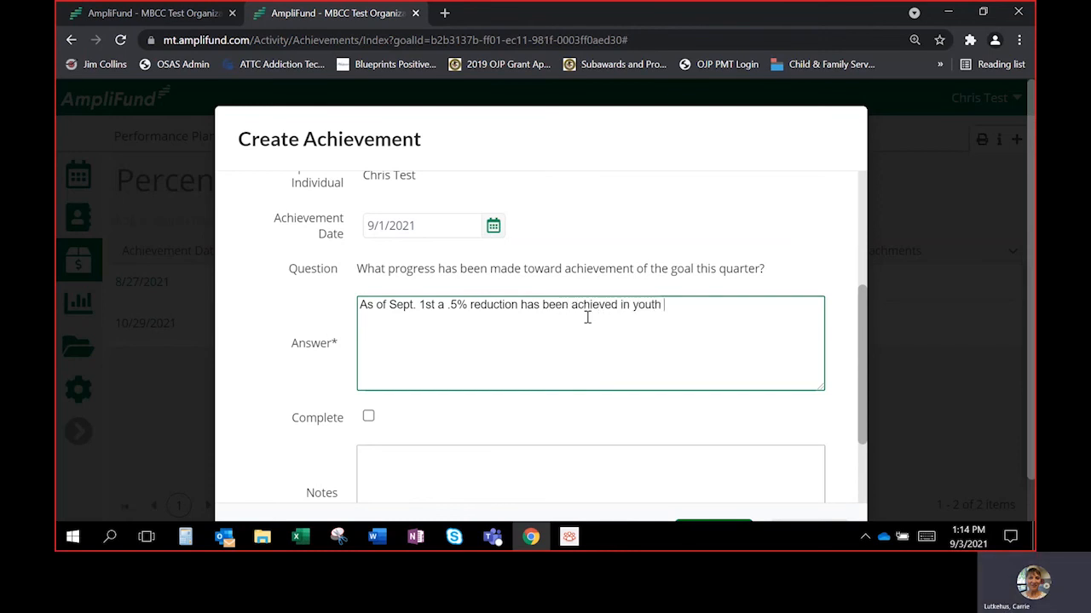
type("th recidivism")
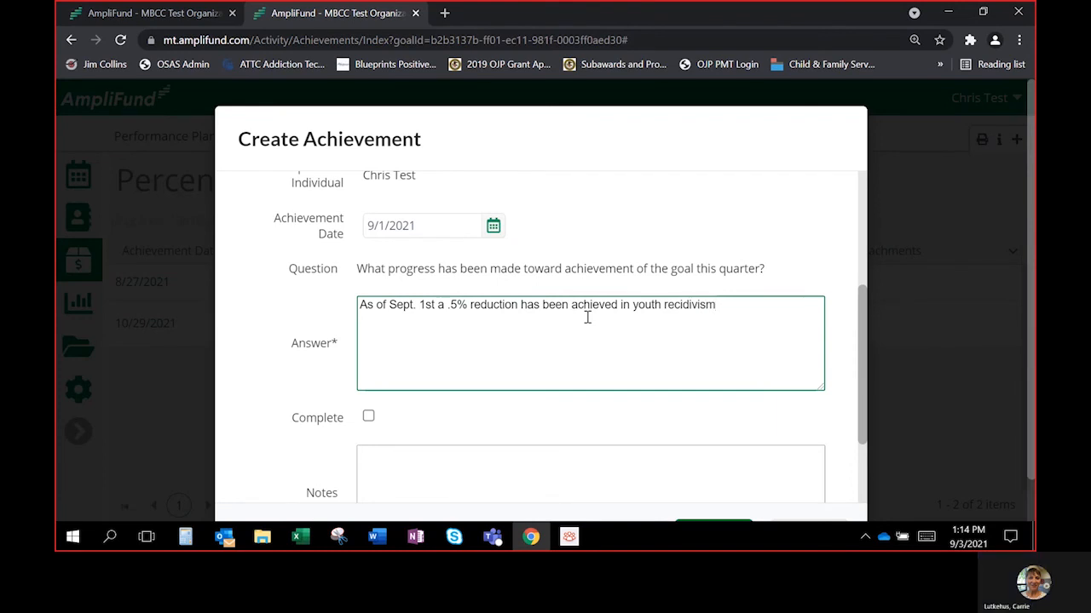
type(" in the Burroughs.")
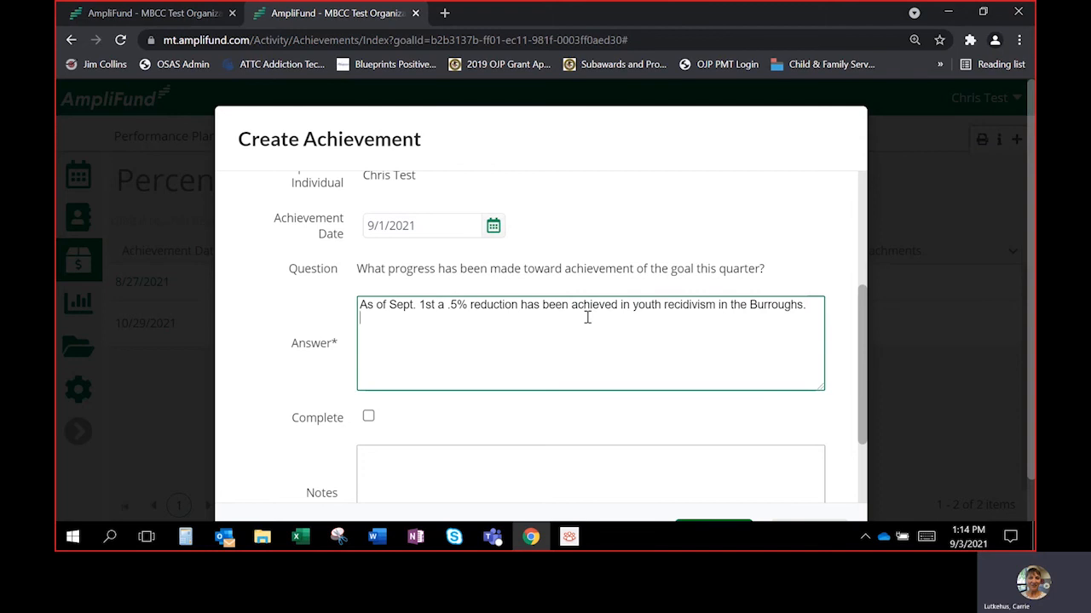
Step: Enter two lines of Notes: "2 youth were diverted for repeat juvenile detention placement" and "same 2 youth were also accepted into individual therapy"
left_click(524, 477)
scroll(524, 478, "down", 2)
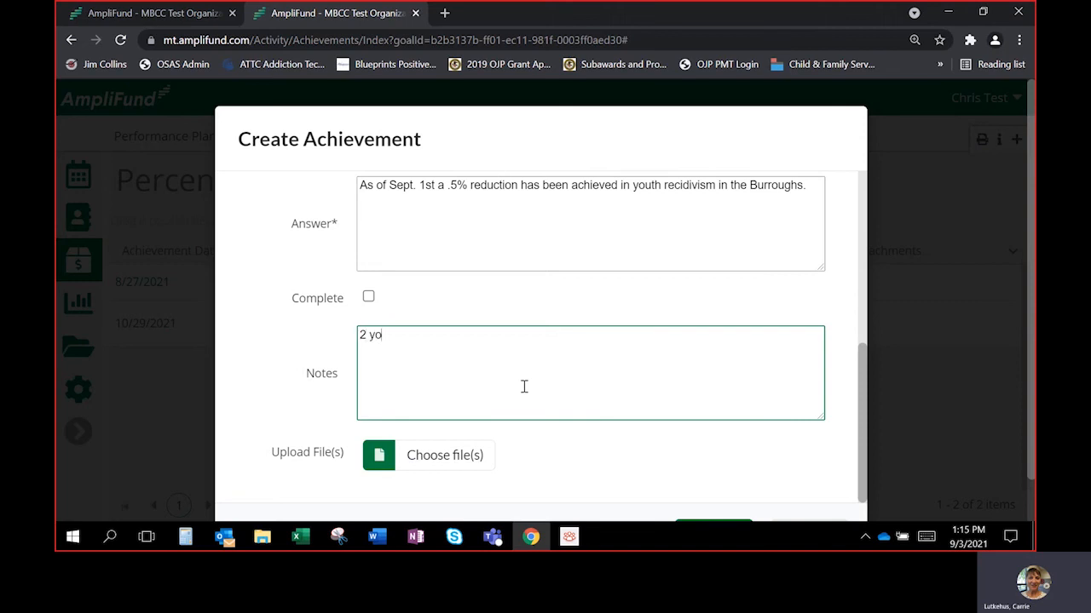
type("were diverted for")
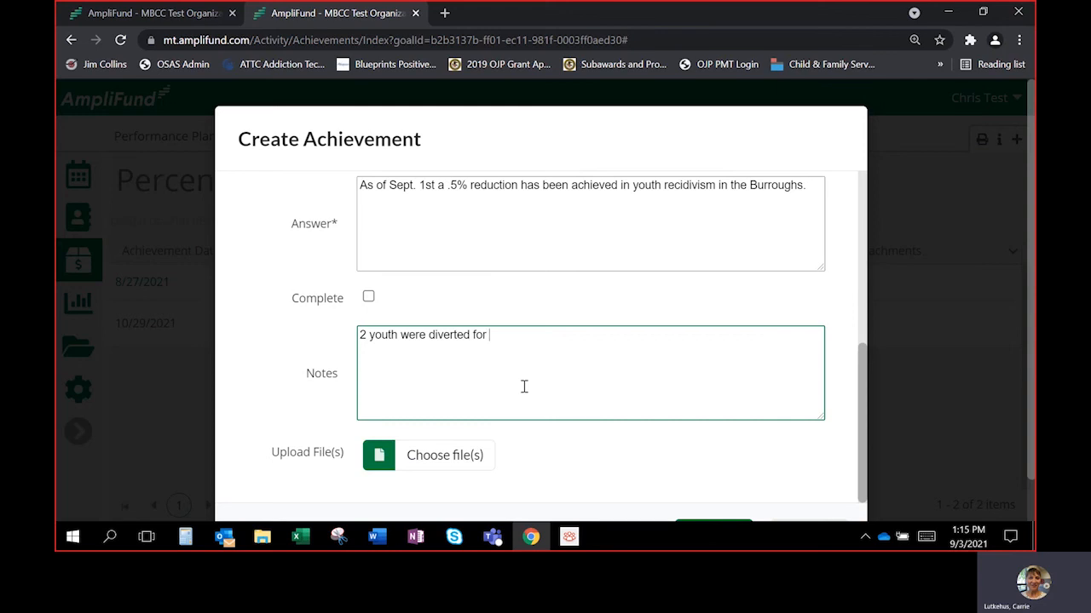
type(" repeat juvenile detention")
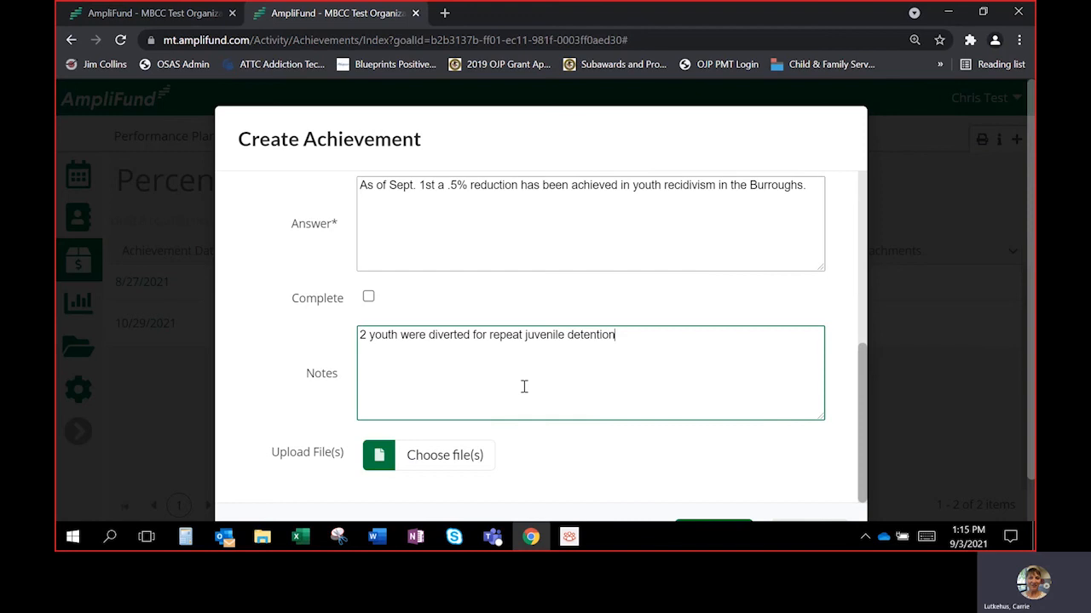
type(" placemen")
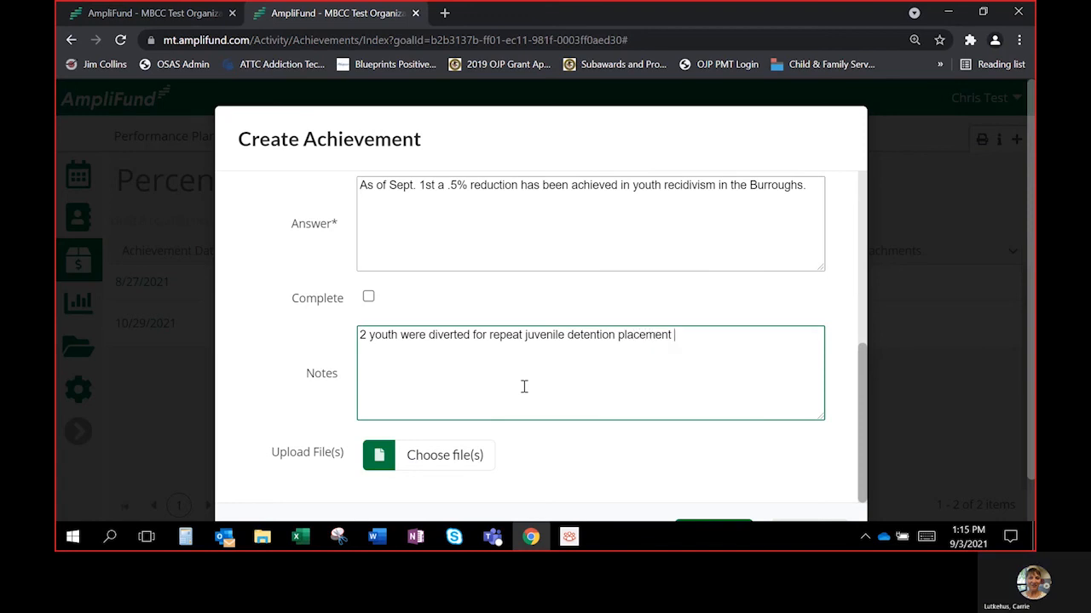
type("t")
key("Return")
type("same 2 ")
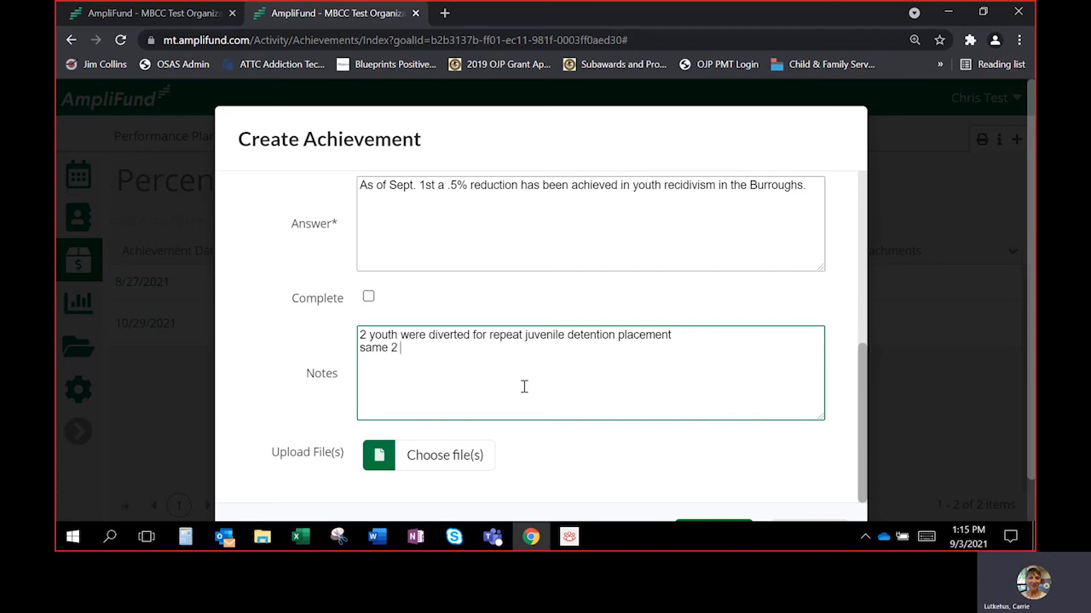
type("youth were also a")
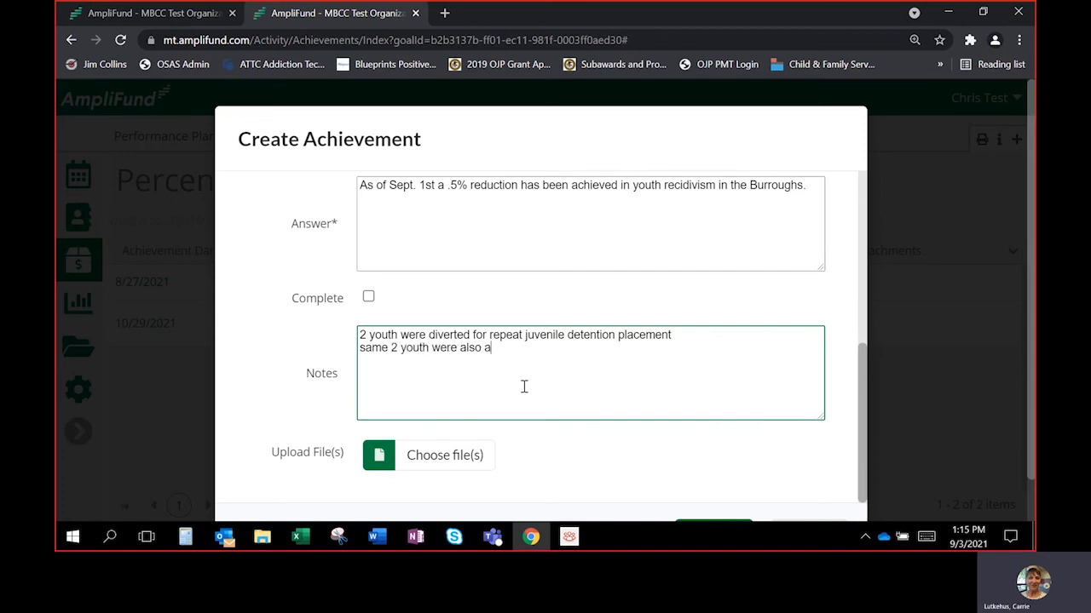
type("ccepted into individual ")
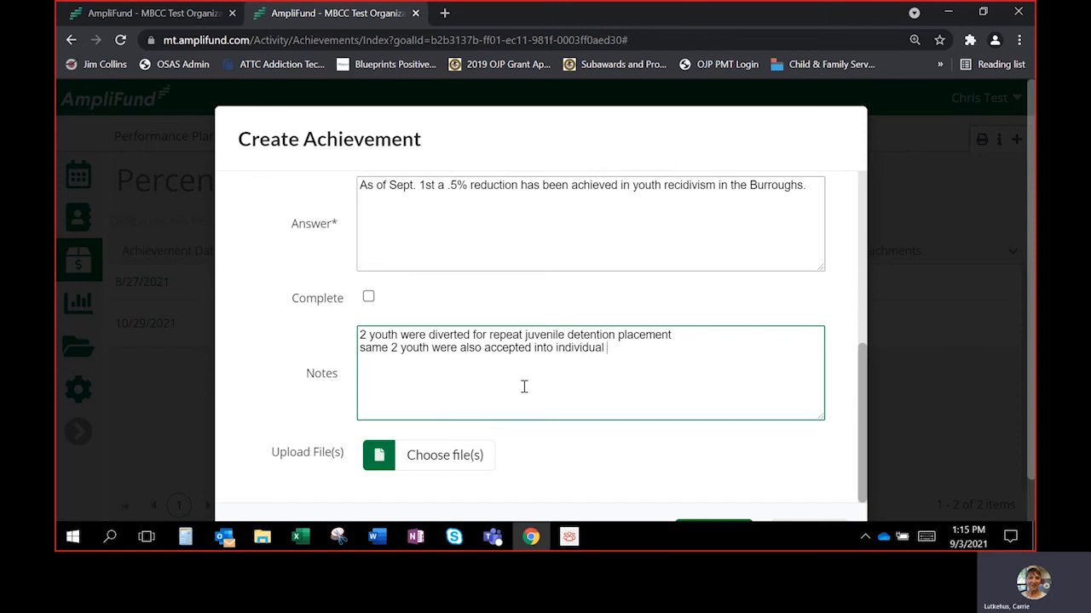
type("therapy")
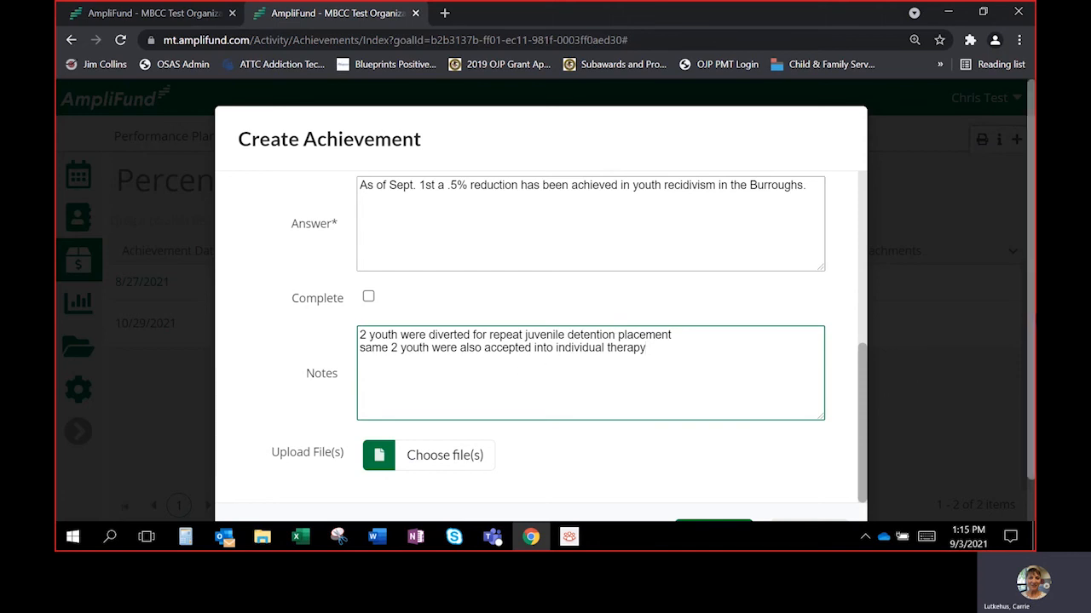
Step: Create the Percent Reduction achievement, leaving it not marked complete, and return to the award's Performance Plan
scroll(1022, 362, "down", 1)
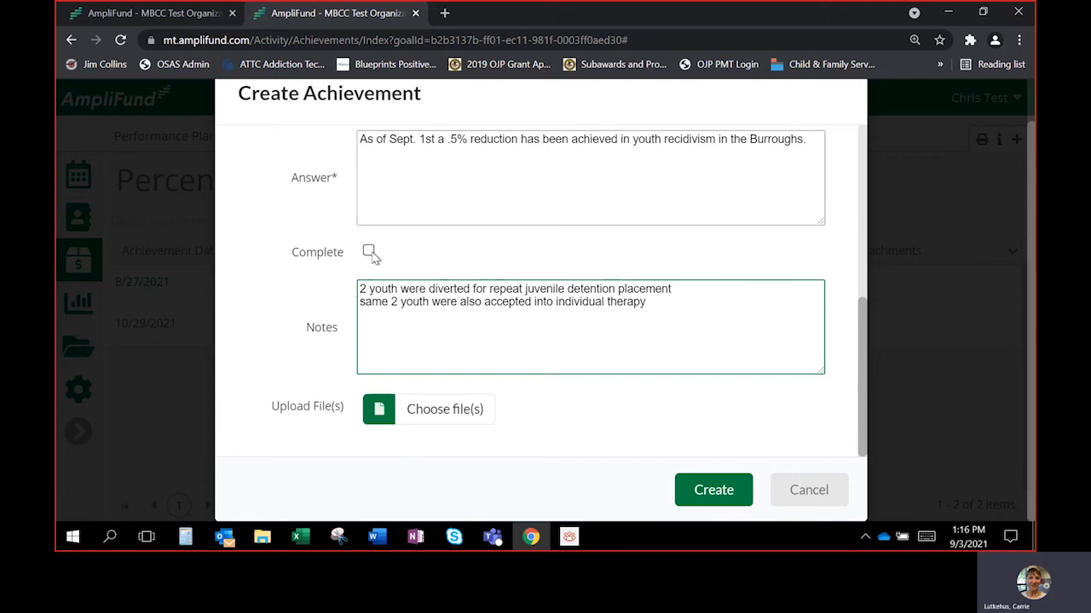
left_click(717, 490)
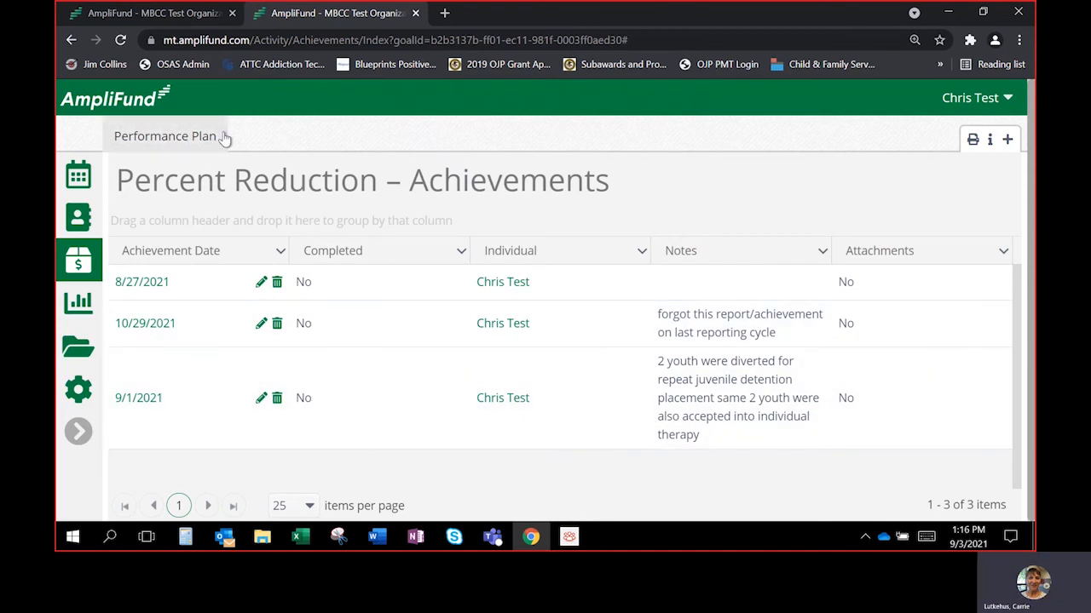
left_click(198, 141)
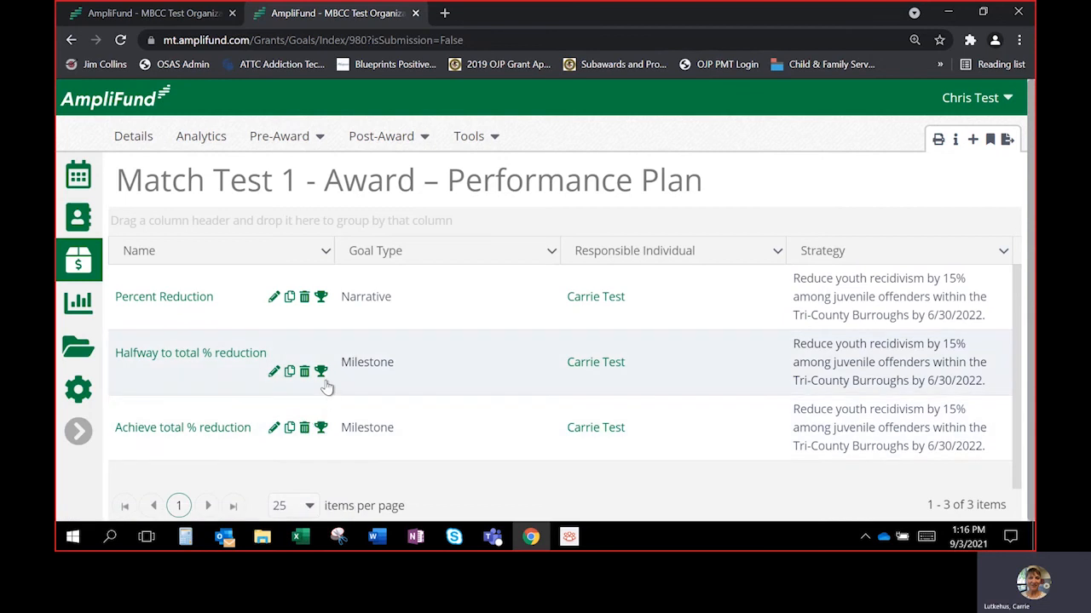
Step: Open the achievements list of the Halfway to total % reduction milestone
left_click(321, 373)
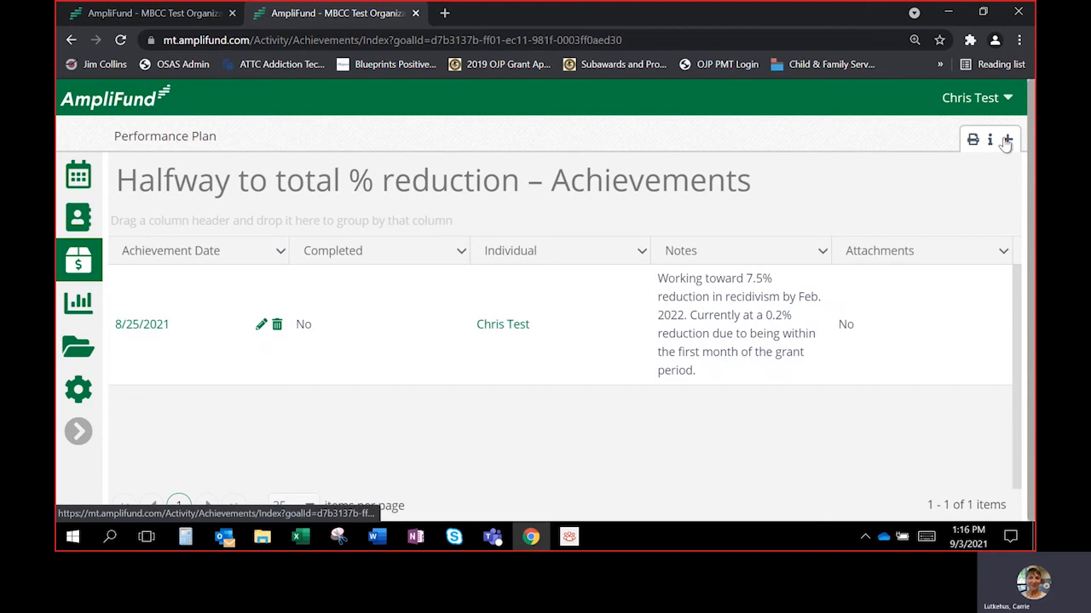
Step: Begin a new achievement for the Halfway to total % reduction milestone and set its Achievement Date to 9/1/2021
left_click(1009, 141)
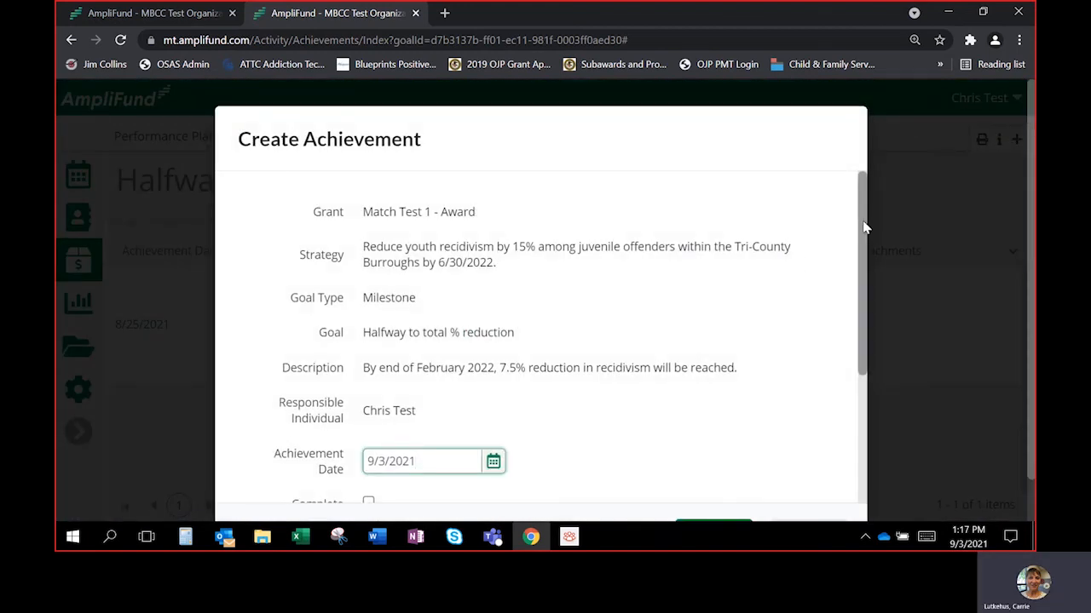
scroll(865, 228, "down", 1)
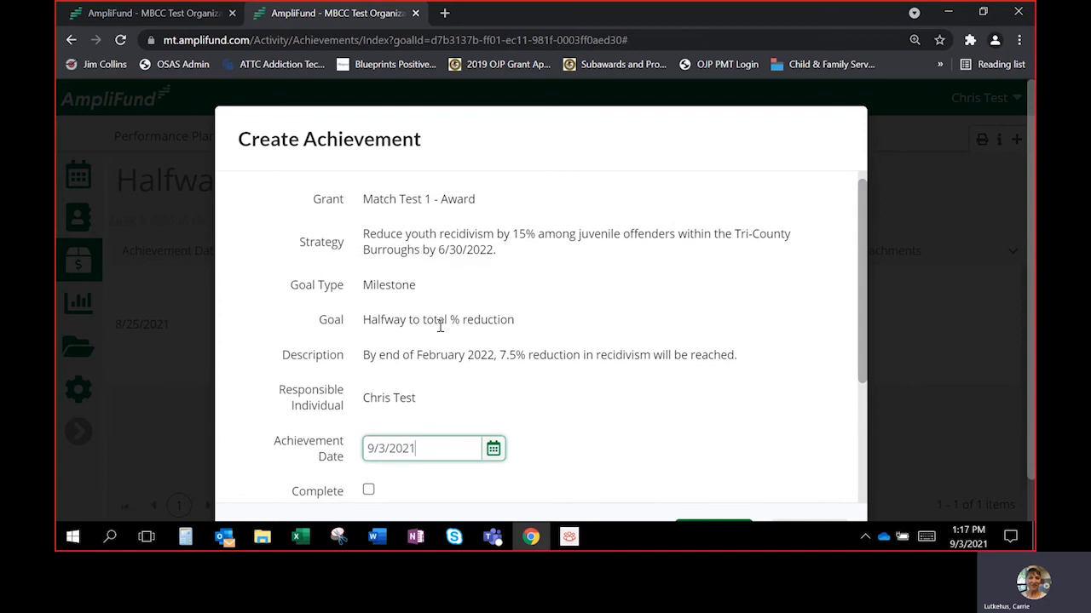
left_click(287, 293)
left_click_drag(287, 292, 432, 291)
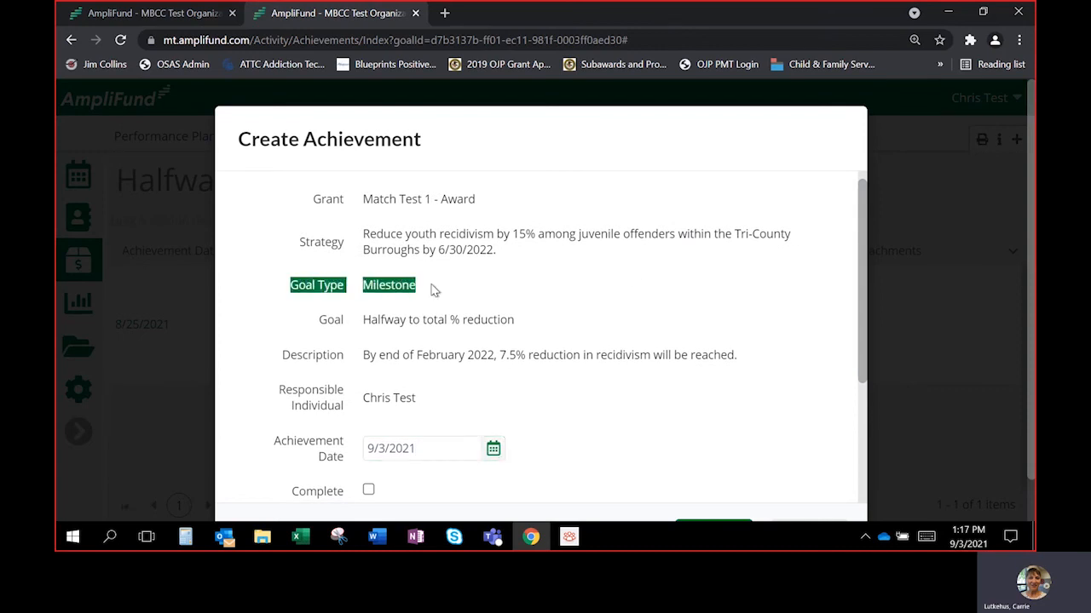
left_click(432, 290)
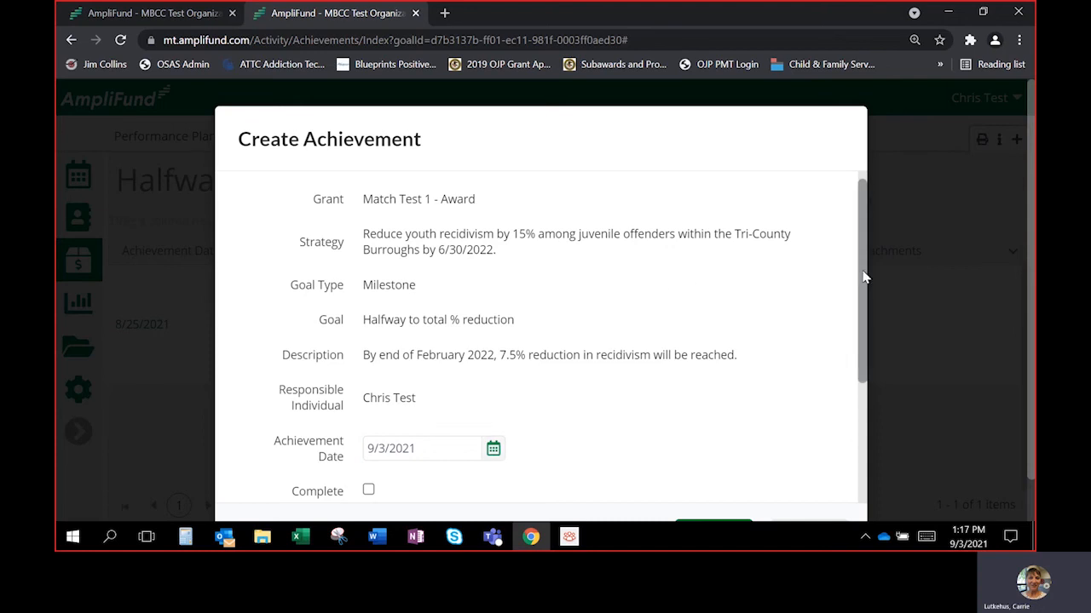
left_click_drag(863, 277, 864, 341)
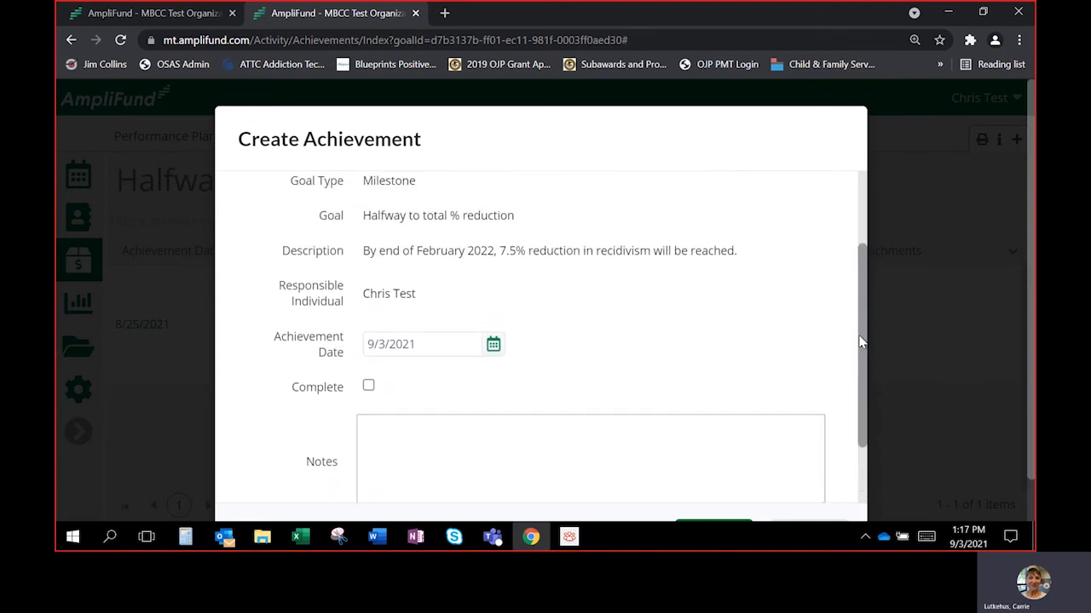
left_click(494, 348)
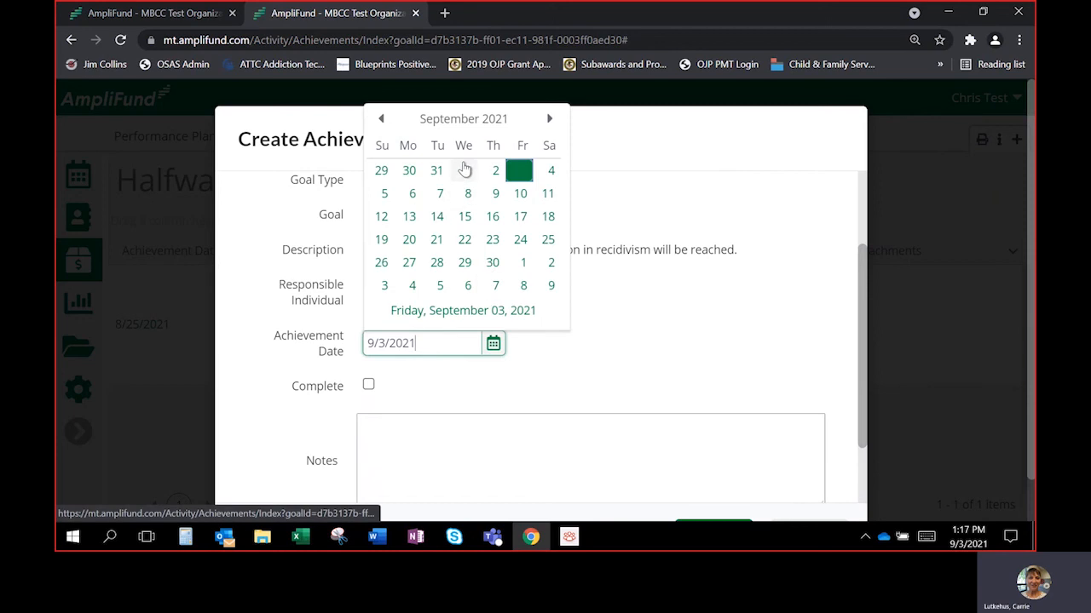
left_click(464, 170)
Step: Enter the Notes "continuing to work toward the halfway point, 2 youth diverted and entered therapy" in the new milestone achievement
left_click(461, 433)
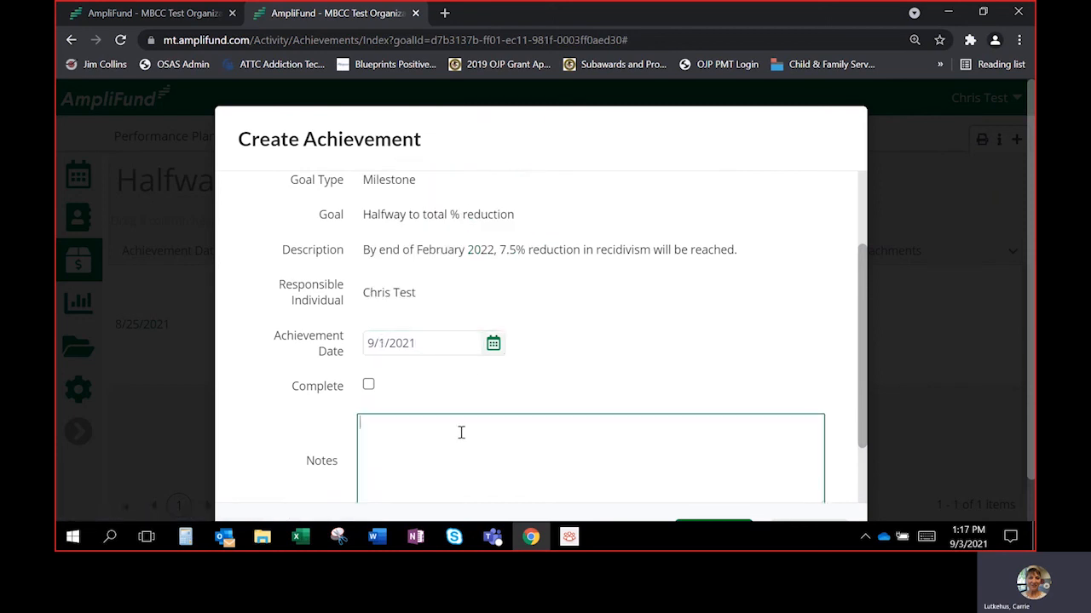
type("continuing to ")
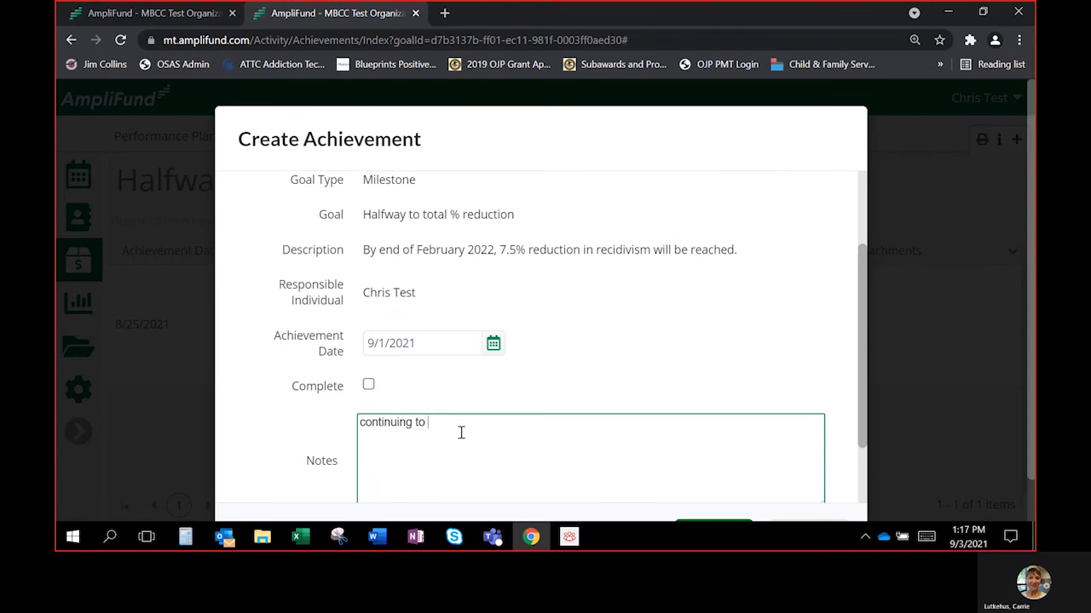
type("work toward the half")
key("BackSpace")
key("BackSpace")
type("way point, ")
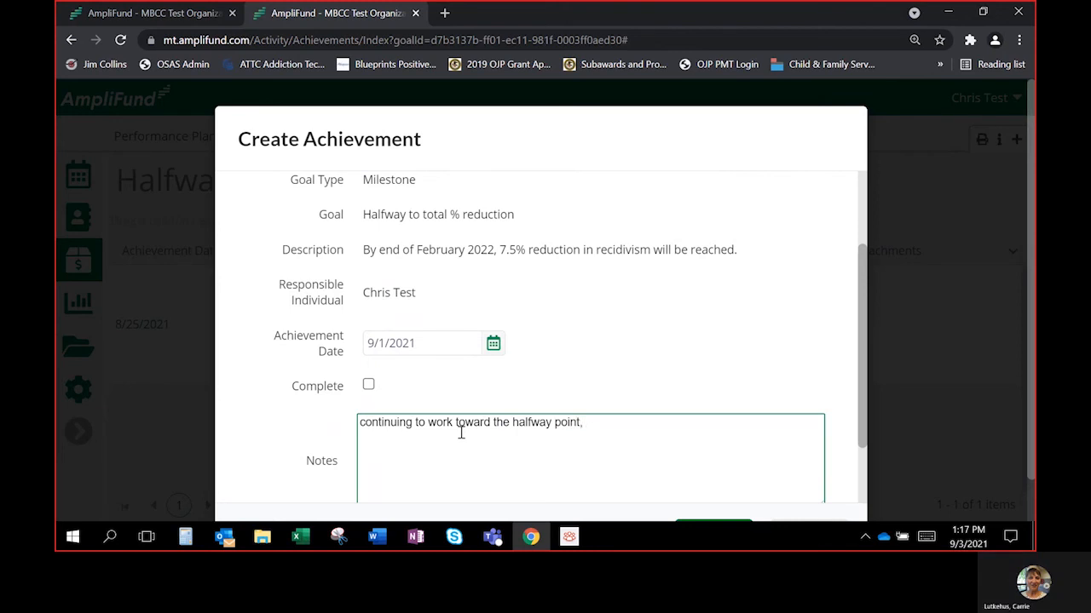
type("2 youth diver")
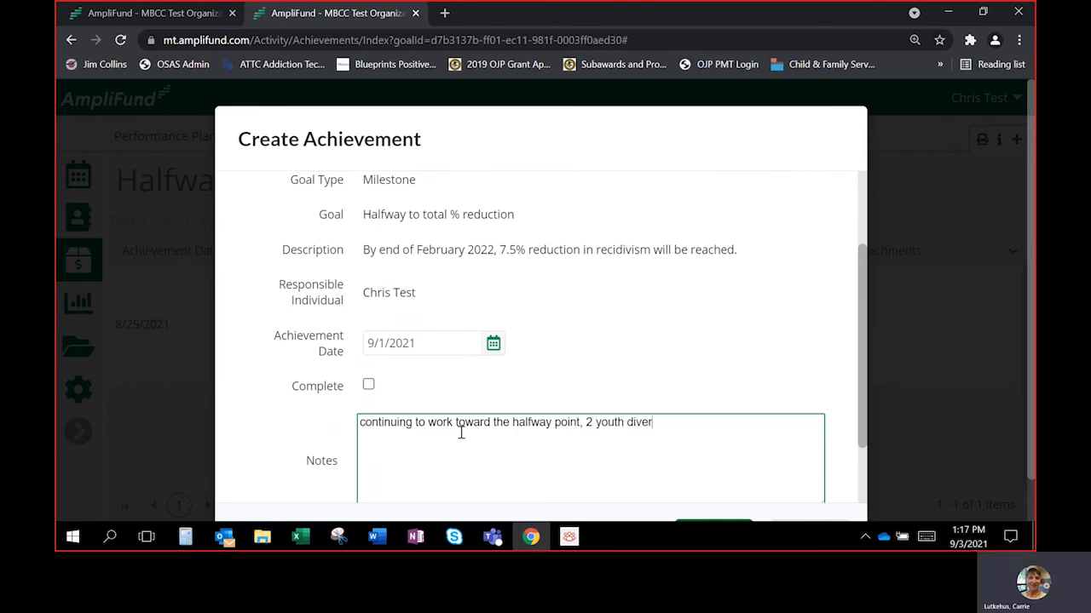
type("ted and entered therapy")
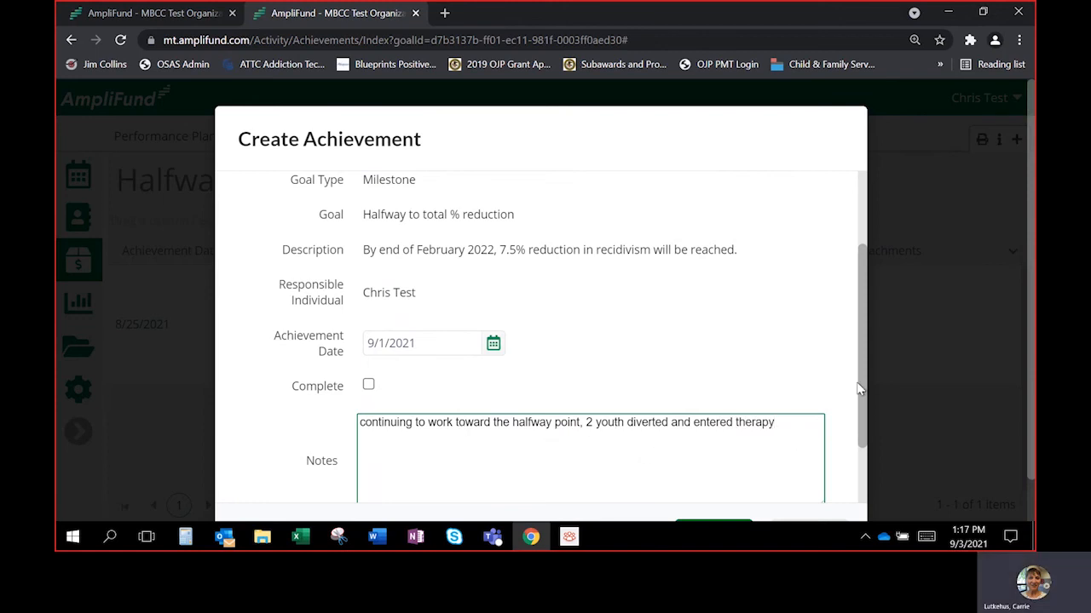
left_click_drag(863, 382, 858, 457)
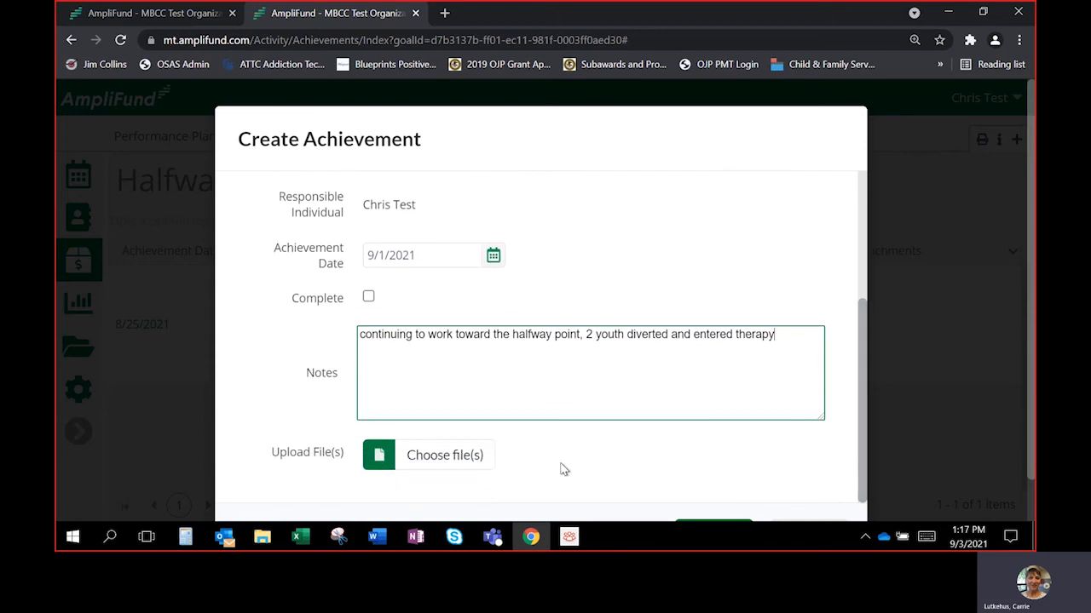
left_click_drag(1026, 300, 1029, 348)
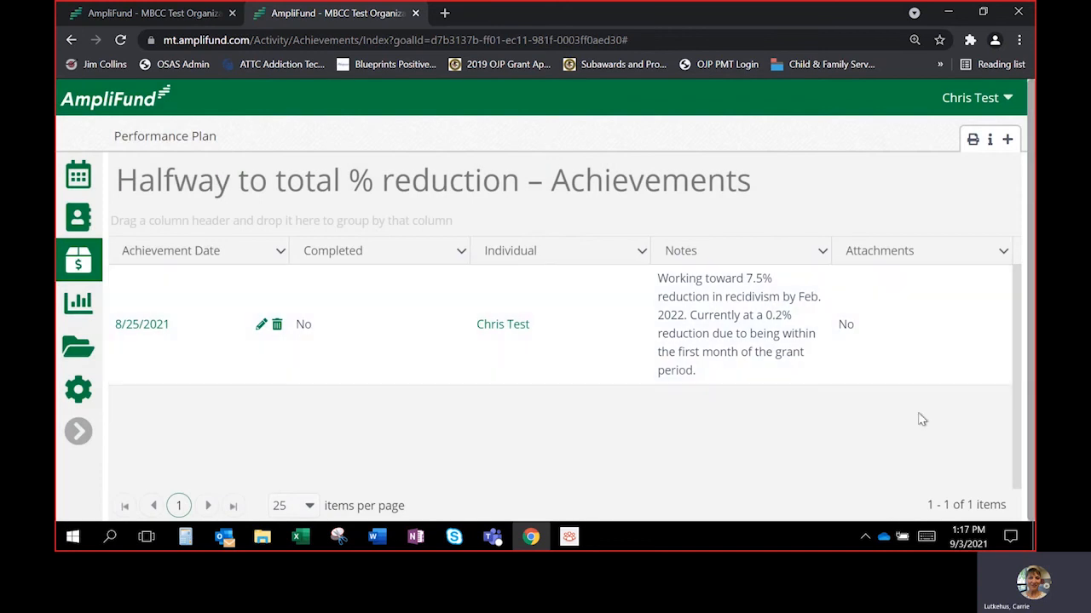
Step: Create a Halfway to total % reduction achievement dated 9/3/2021 with the Notes "type in notes here", leaving it not marked complete
mouse_move(530, 536)
left_click(1007, 139)
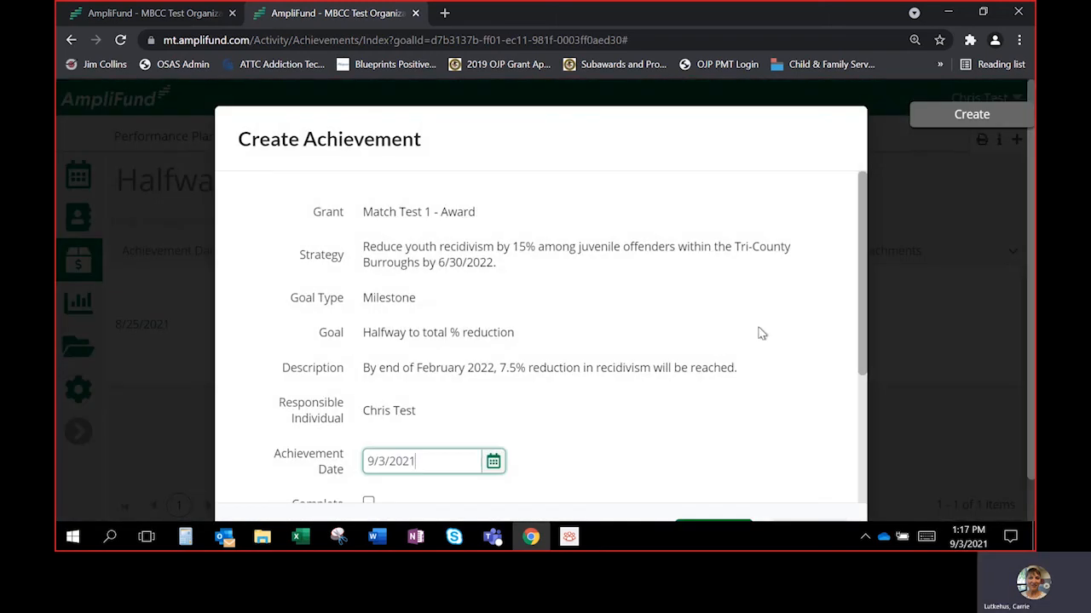
left_click_drag(856, 330, 858, 474)
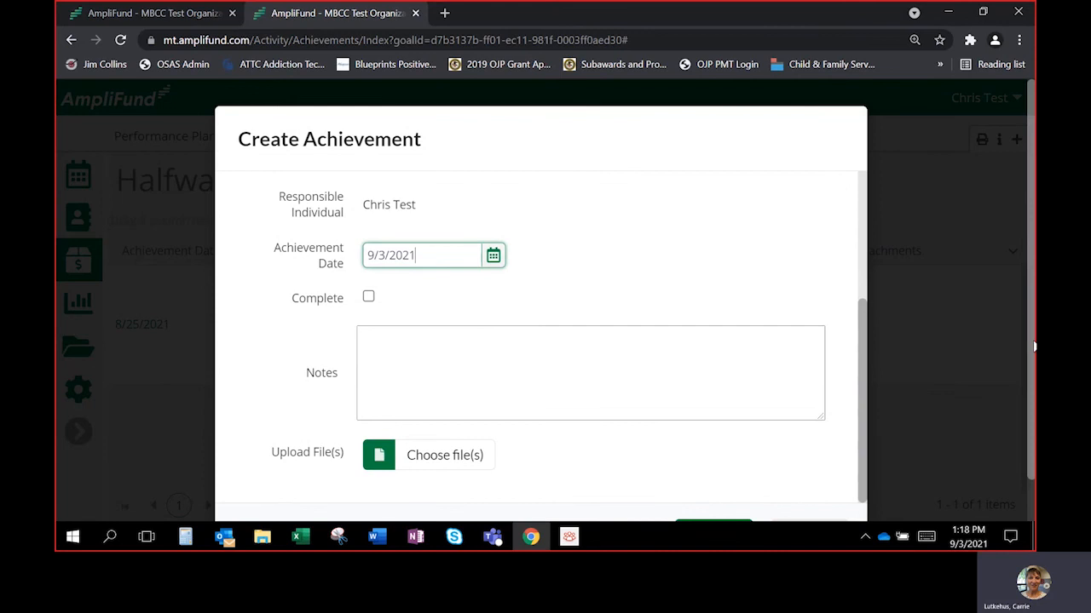
left_click_drag(1030, 345, 1023, 385)
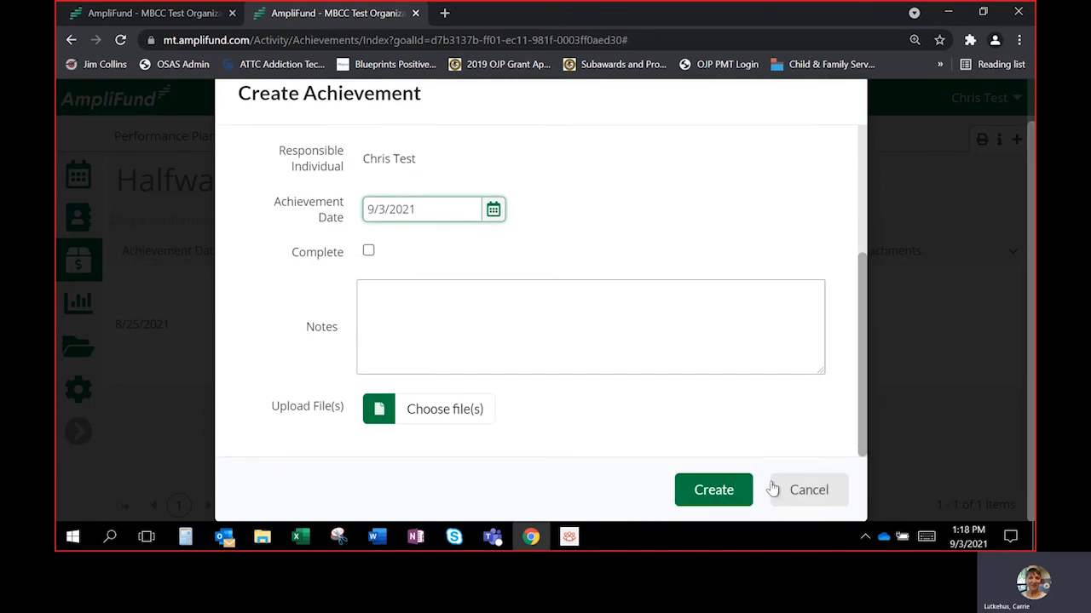
left_click(545, 303)
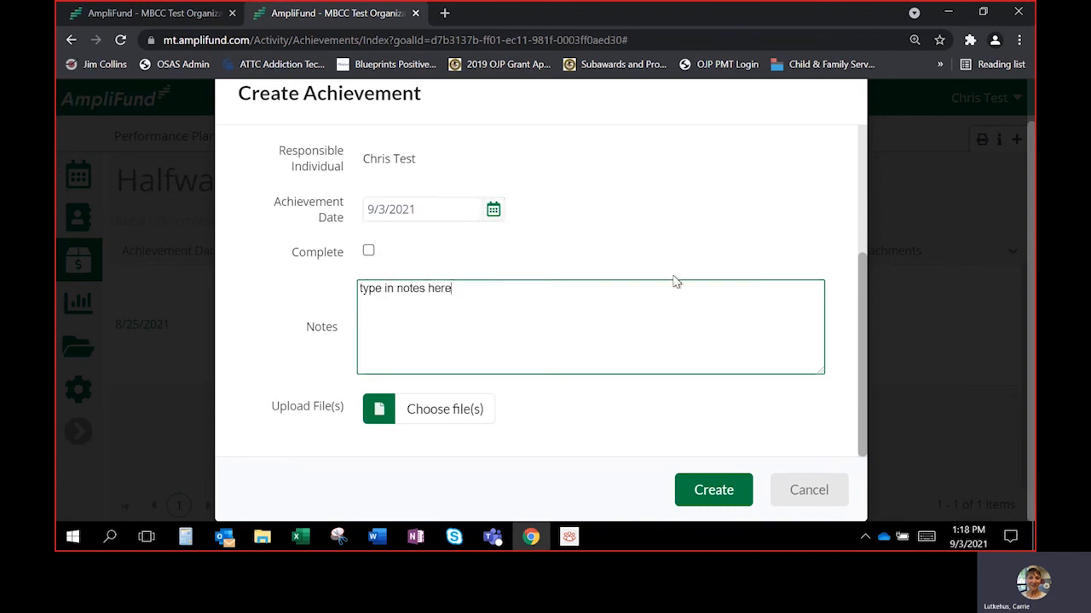
mouse_move(860, 338)
left_mouse_down()
mouse_move(865, 271)
mouse_move(849, 350)
left_mouse_up()
left_click(725, 493)
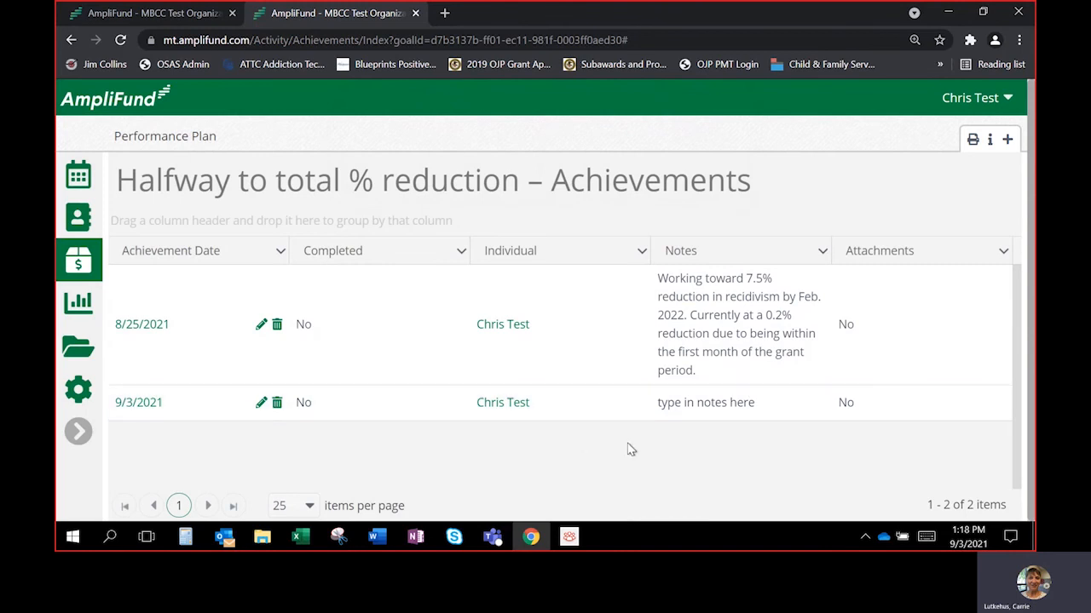
Step: Return to the award's Performance Plan and check the Halfway to total % reduction milestone's achievements from there
left_click(192, 136)
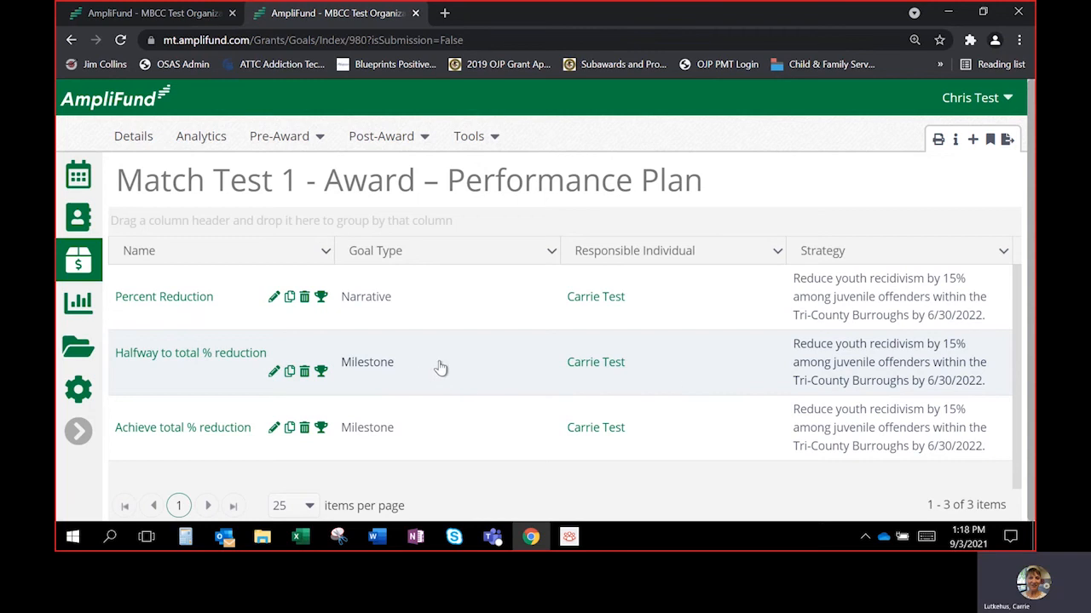
left_click(319, 373)
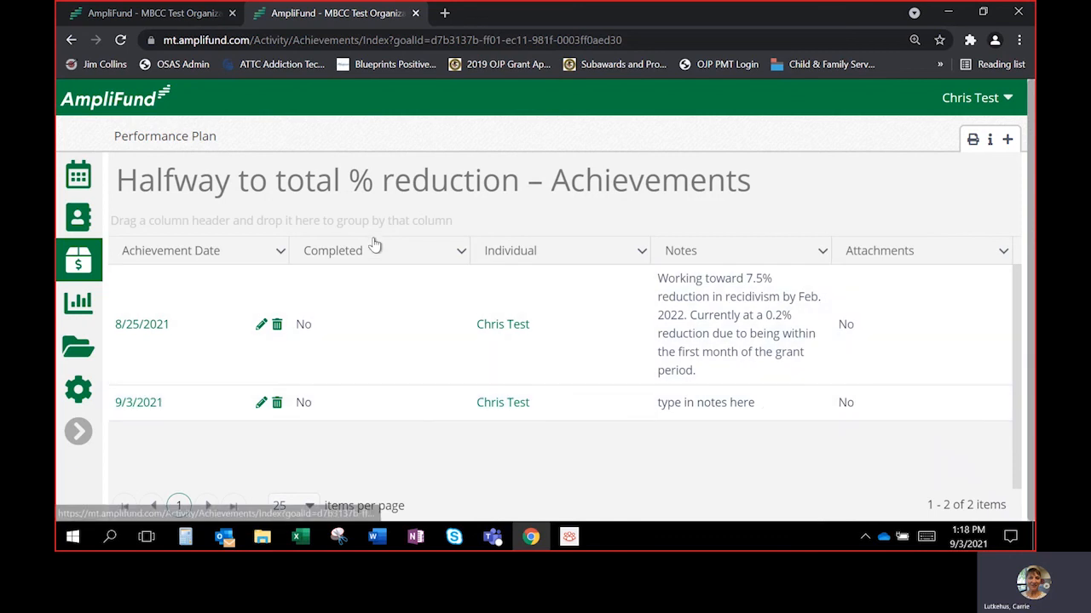
left_click(196, 138)
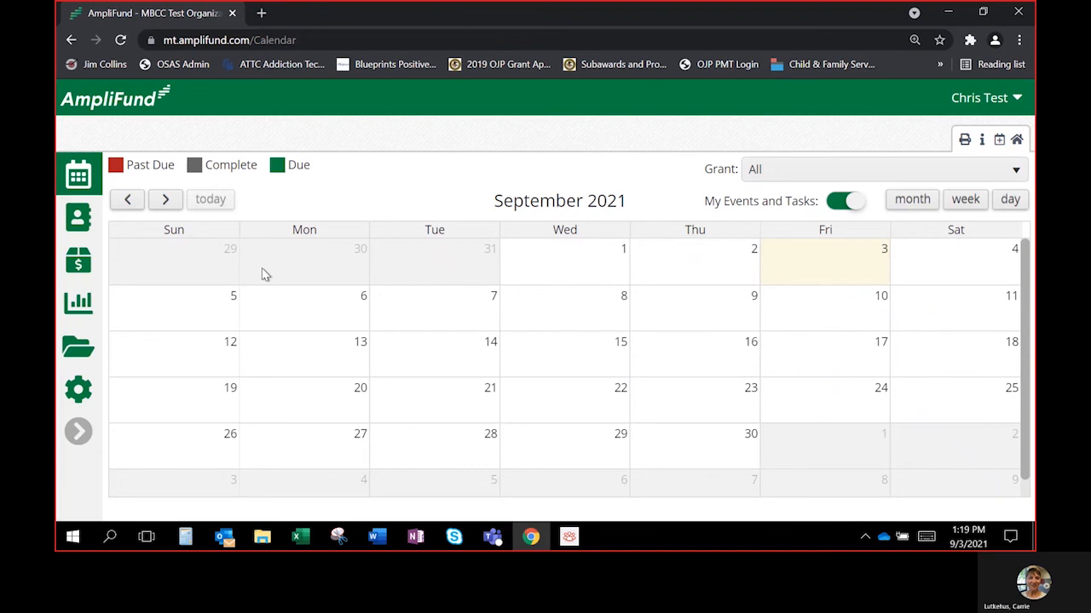
Step: Open Match Test 1 - Award from the grants list and review its award status, award information and dates
left_click(83, 269)
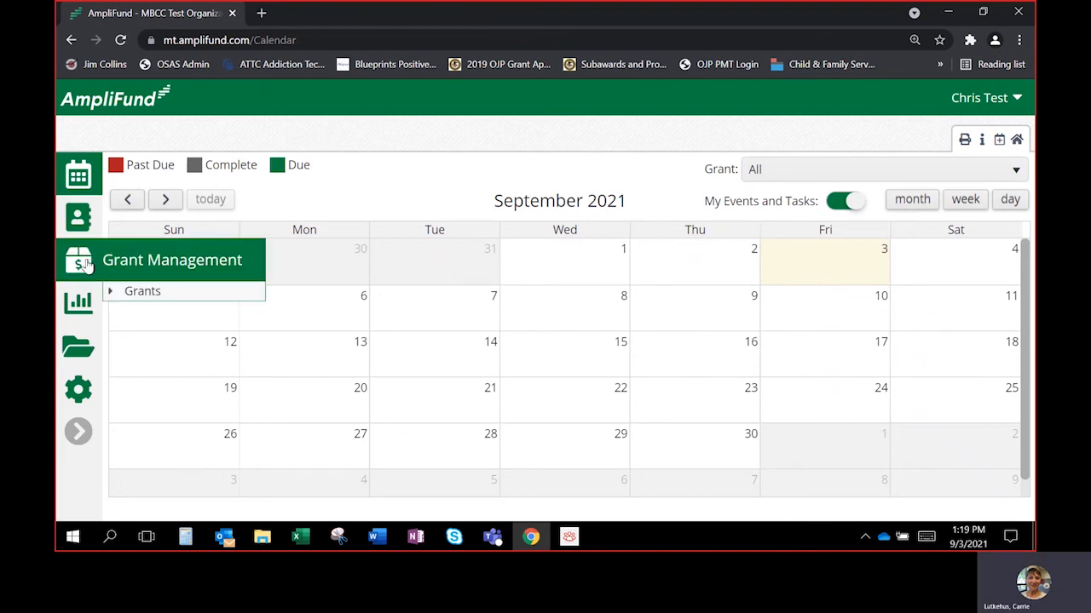
left_click(136, 292)
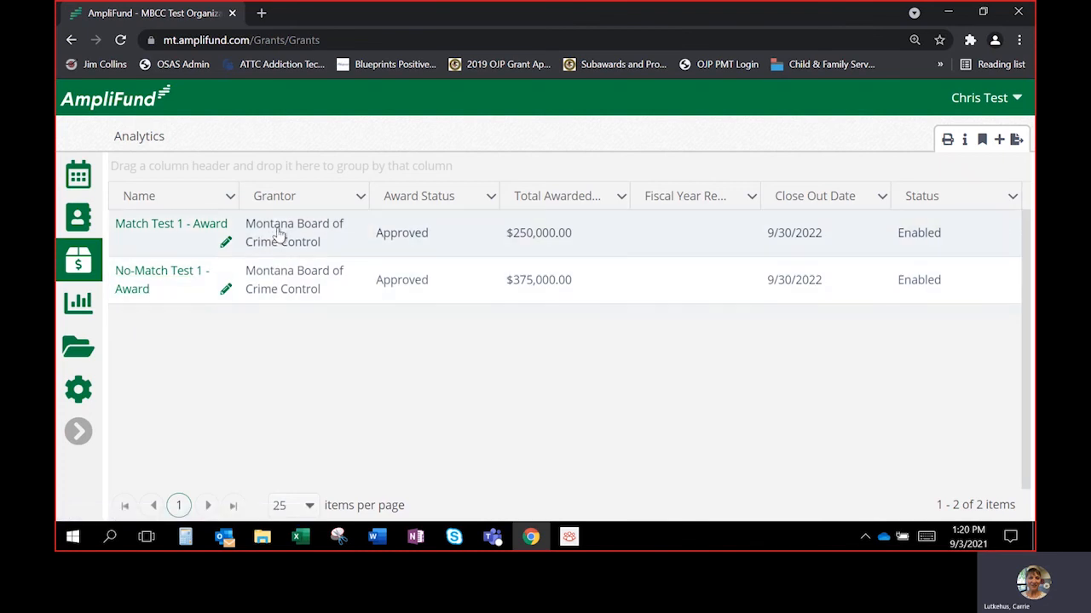
left_click(178, 225)
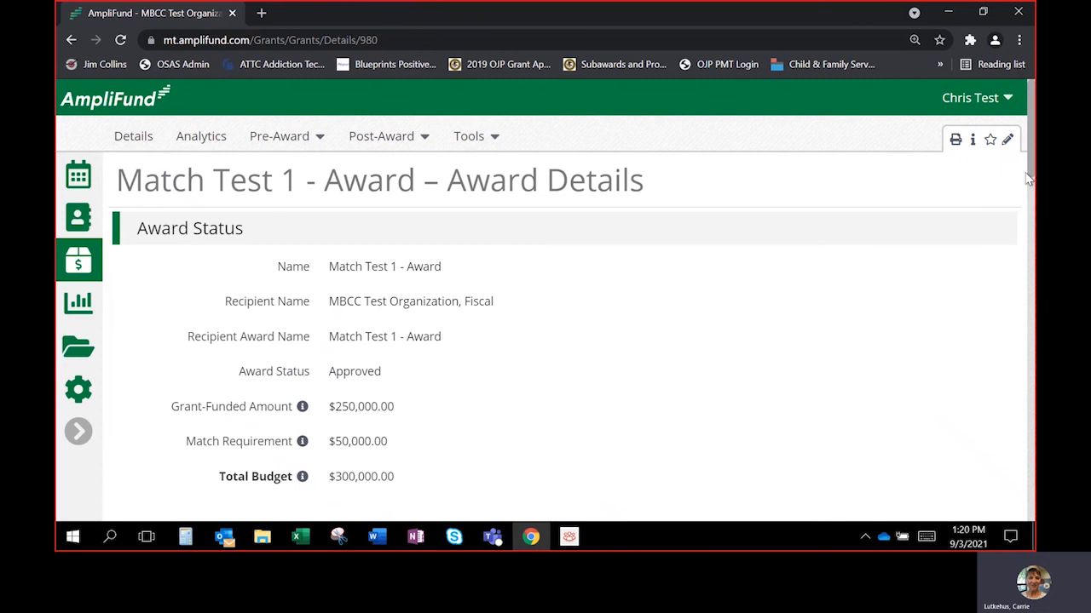
left_click_drag(1029, 177, 1034, 315)
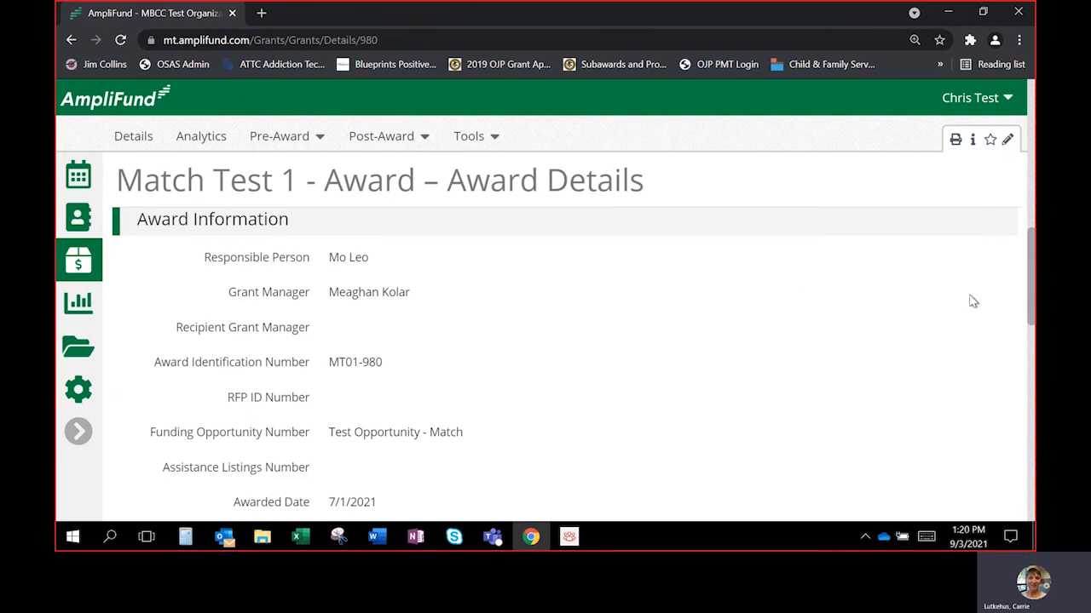
left_click_drag(1032, 294, 1032, 352)
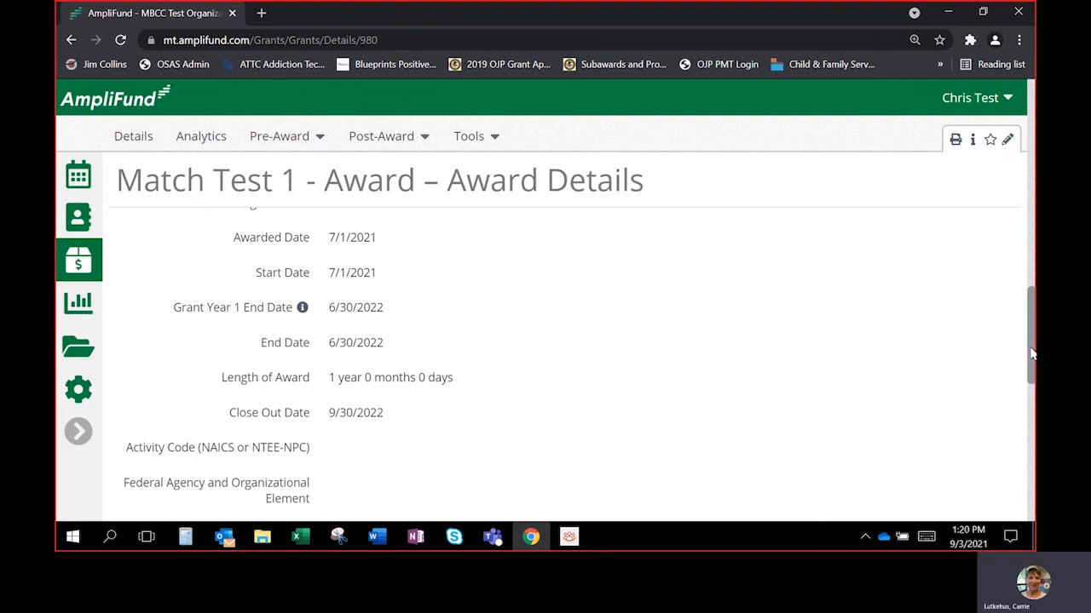
left_click_drag(1032, 352, 1022, 123)
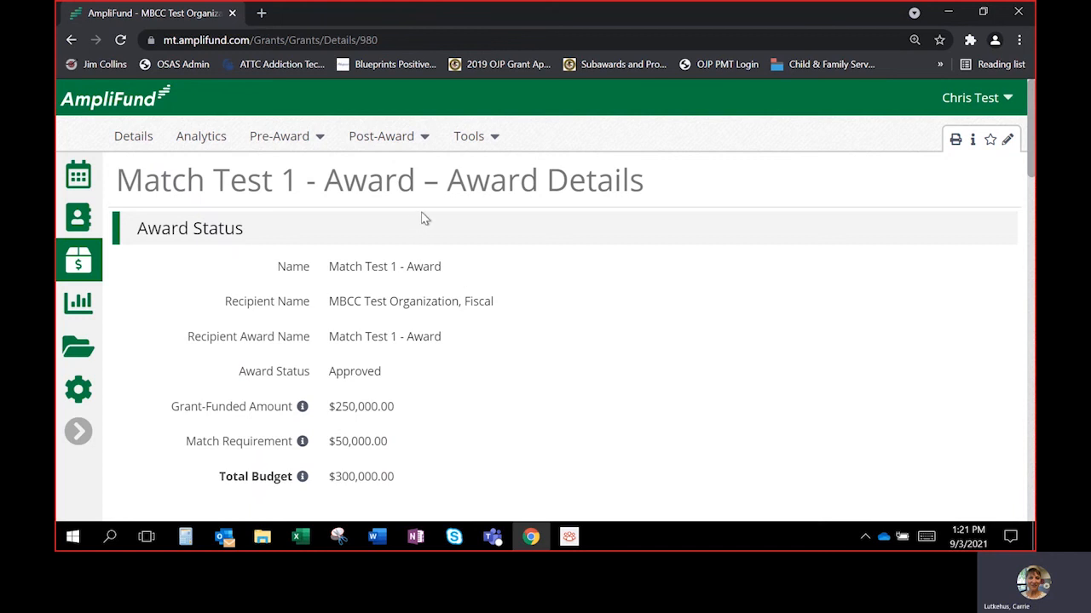
Step: Open the award's Reporting Periods in a new browser tab and switch to that tab
left_click(423, 140)
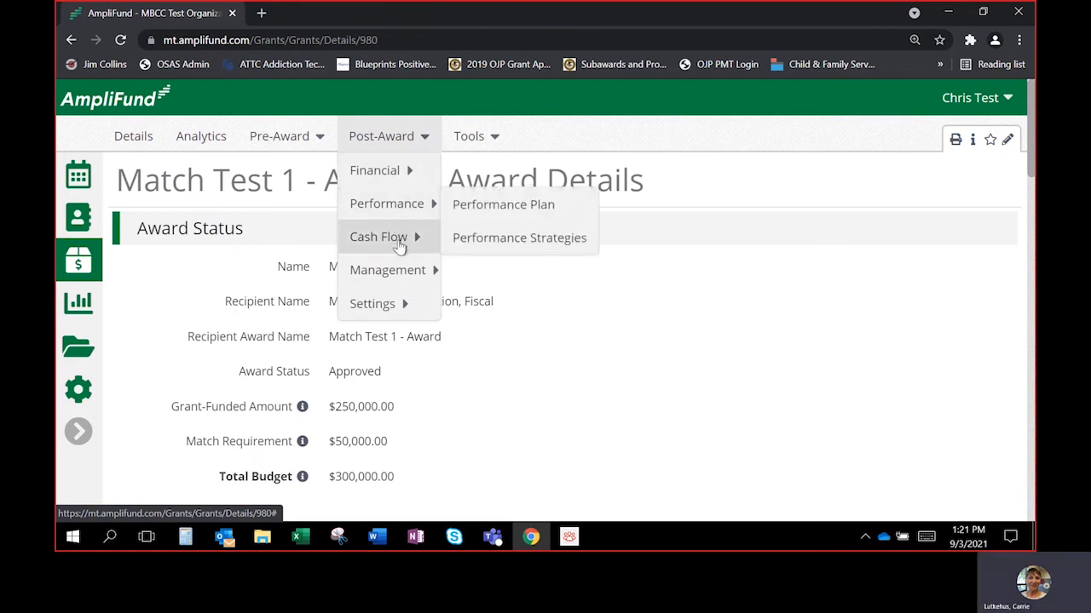
mouse_move(401, 279)
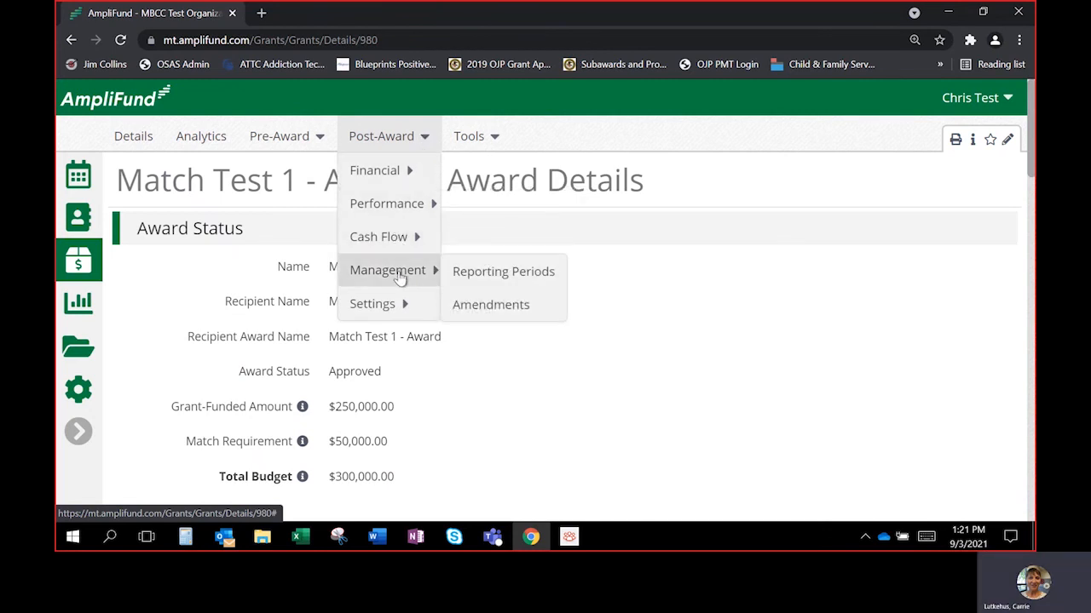
right_click(474, 273)
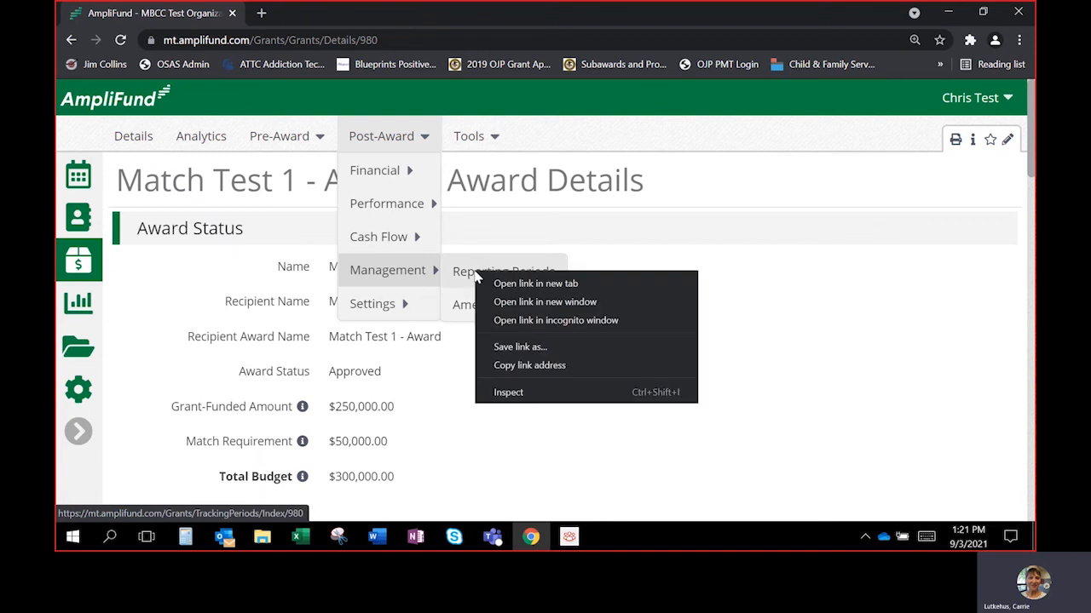
left_click(491, 286)
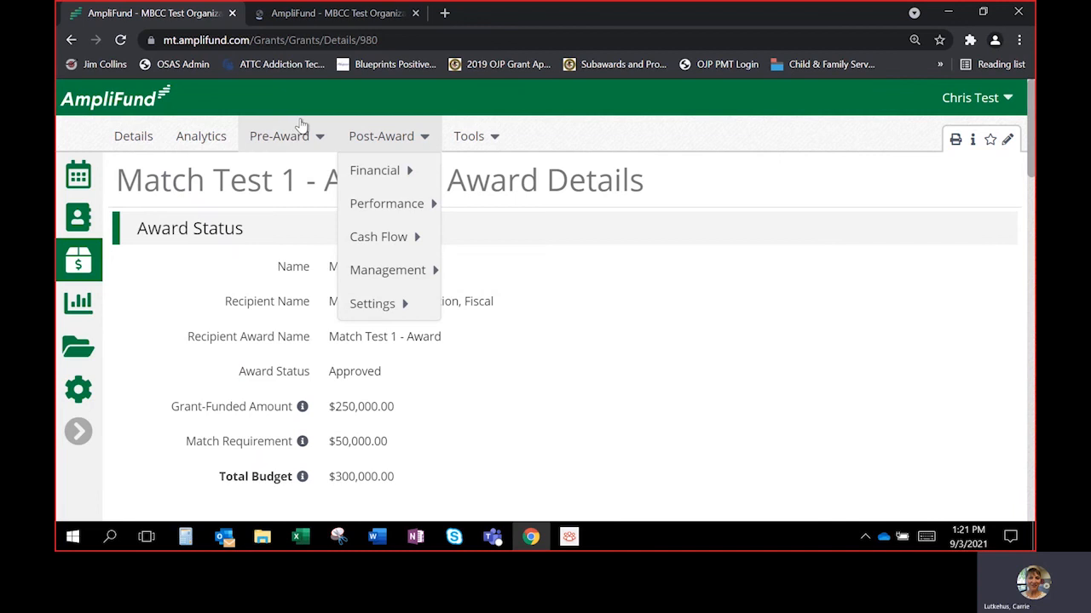
left_click(324, 14)
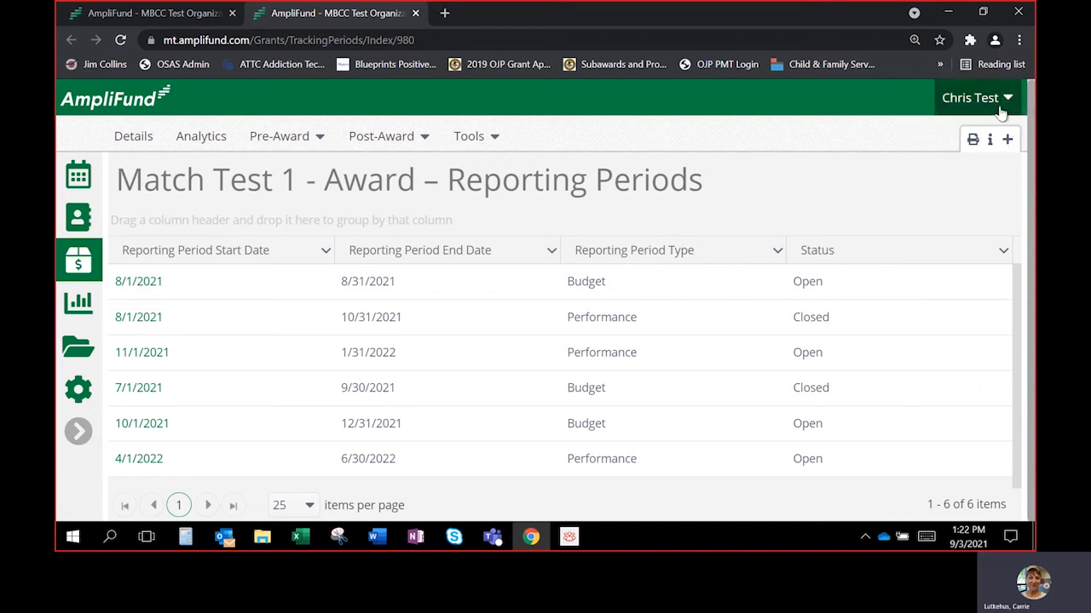
Step: Create a reporting period closeout for Match Test 1 - Award covering Achievements for the time period 07/01/2021-09/30/2021
left_click(1006, 141)
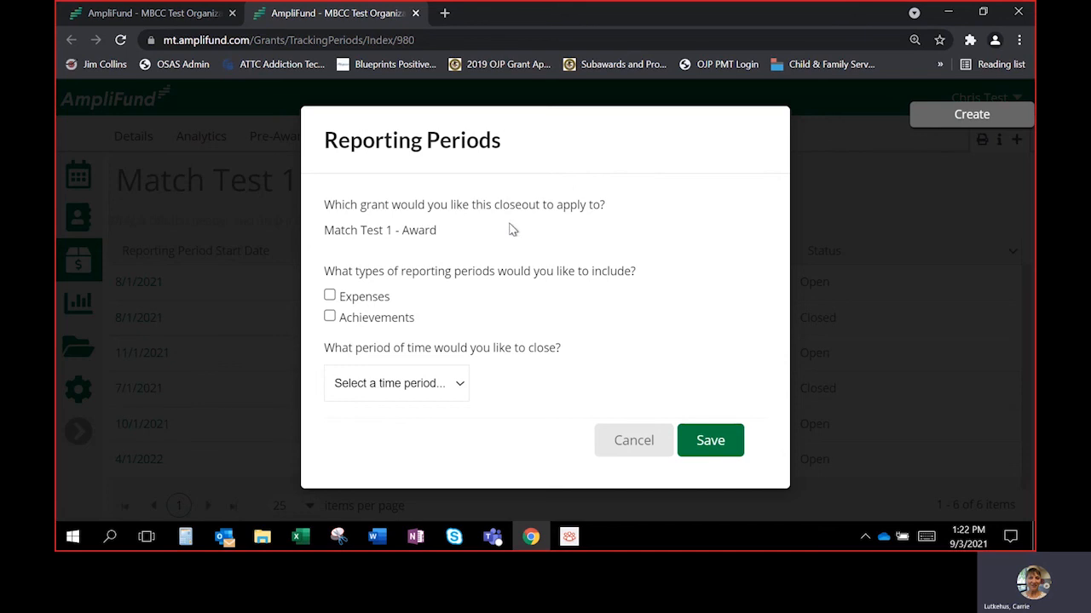
left_click_drag(438, 232, 328, 234)
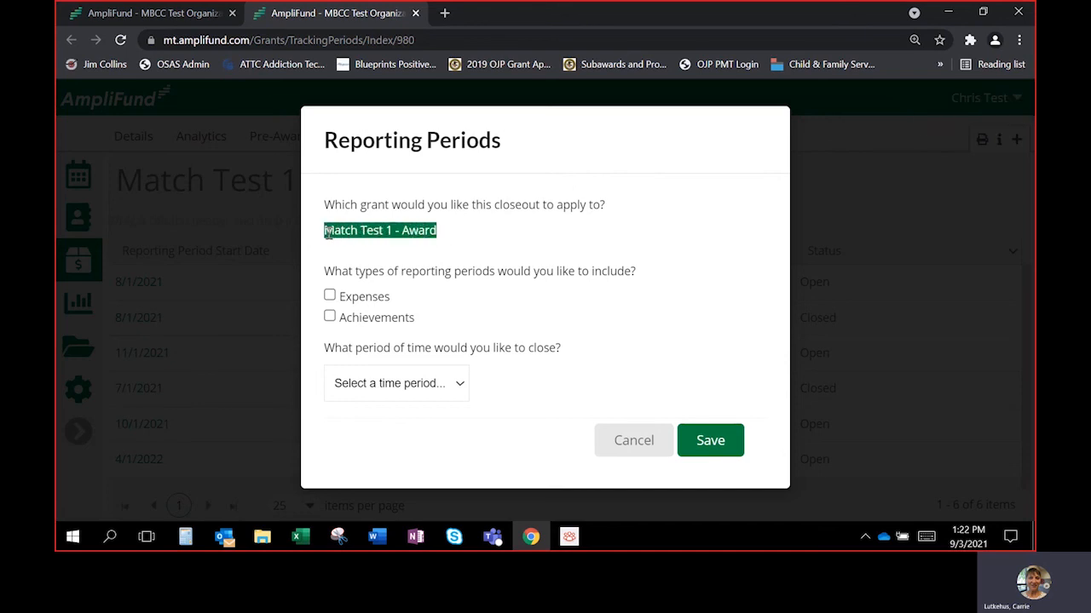
left_click(478, 306)
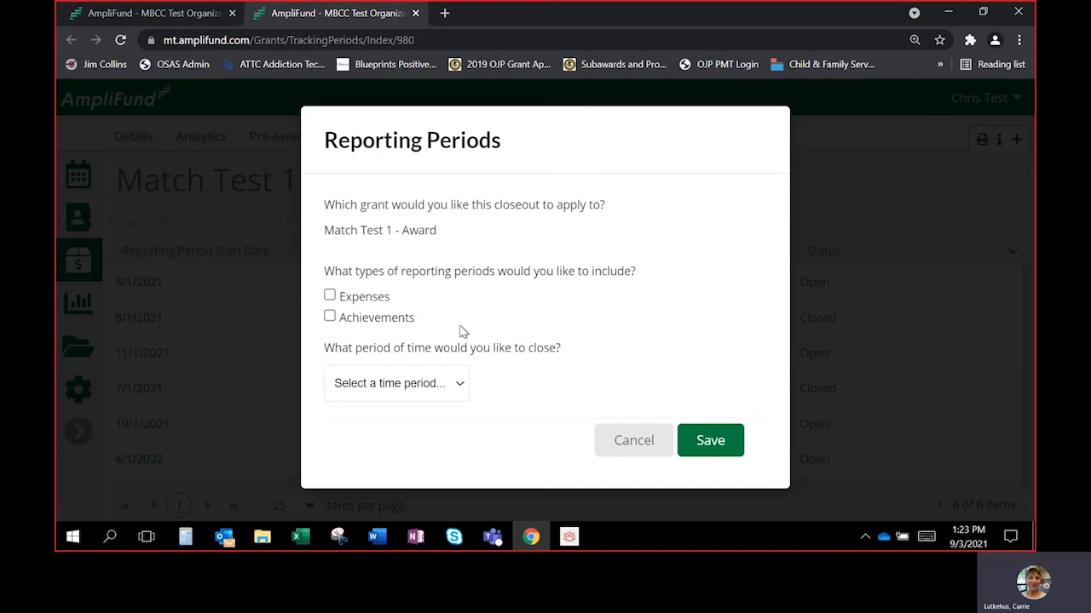
left_click(331, 318)
left_click(468, 386)
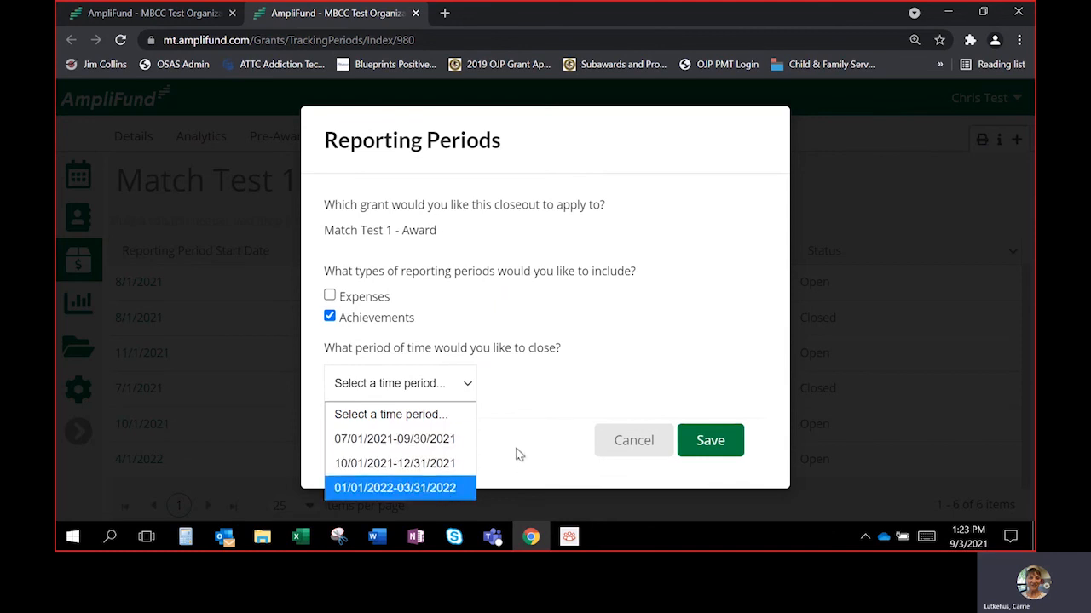
left_click(455, 441)
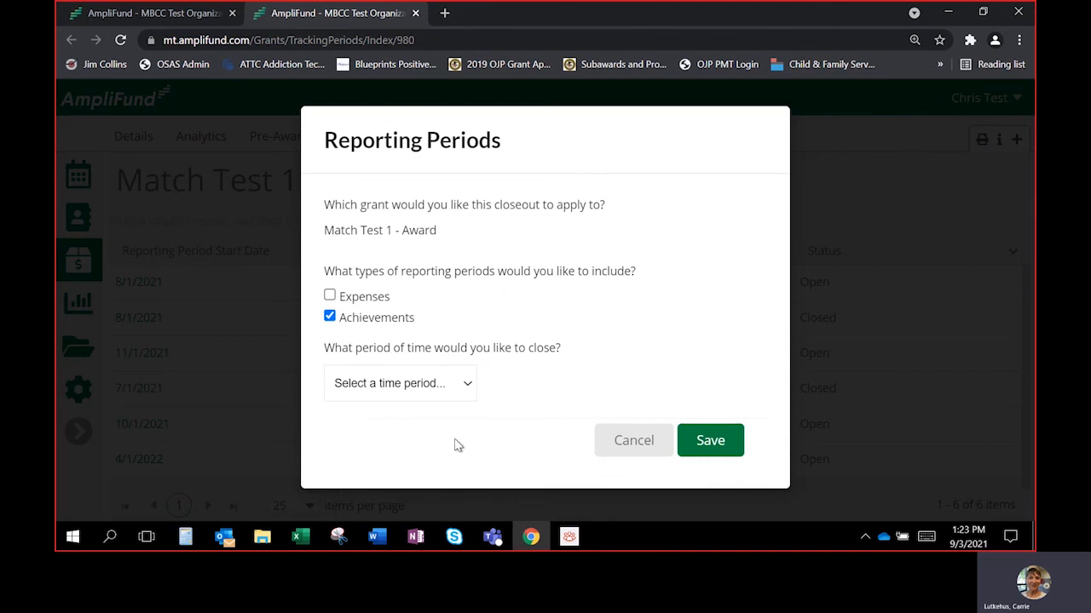
left_click(706, 447)
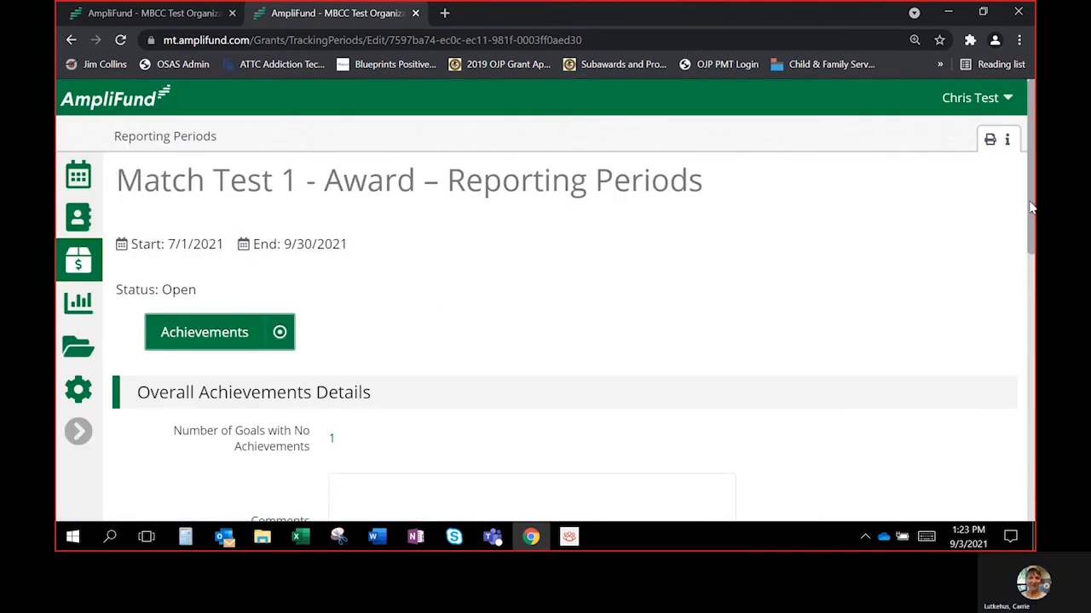
Step: Check the new closeout's start and end dates and reopen the 7/1/2021 Performance period from the award's Reporting Periods list
left_click_drag(1031, 204, 1031, 206)
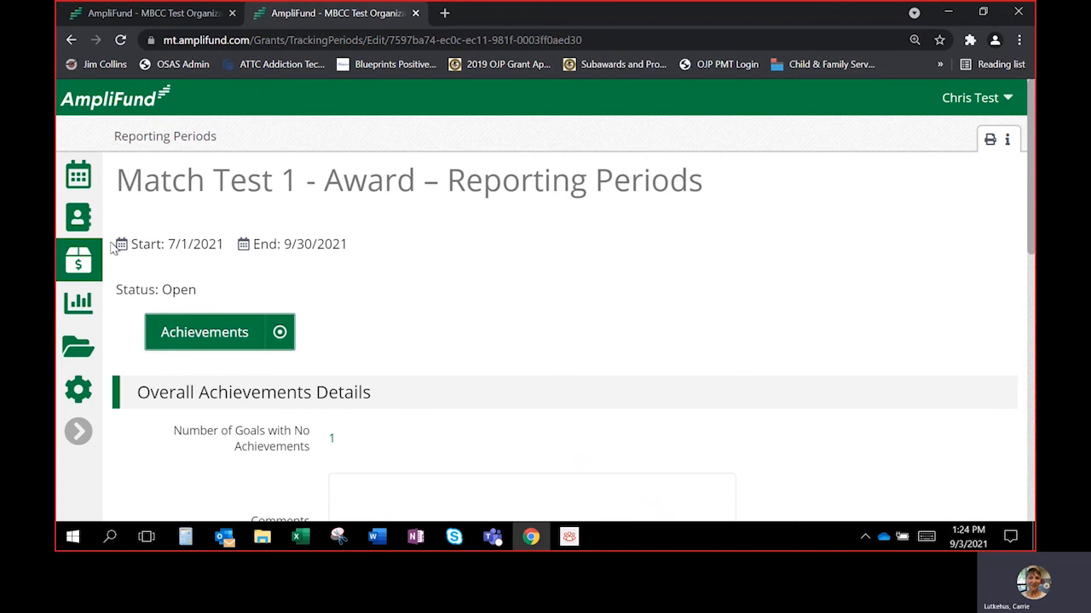
left_click_drag(111, 247, 350, 245)
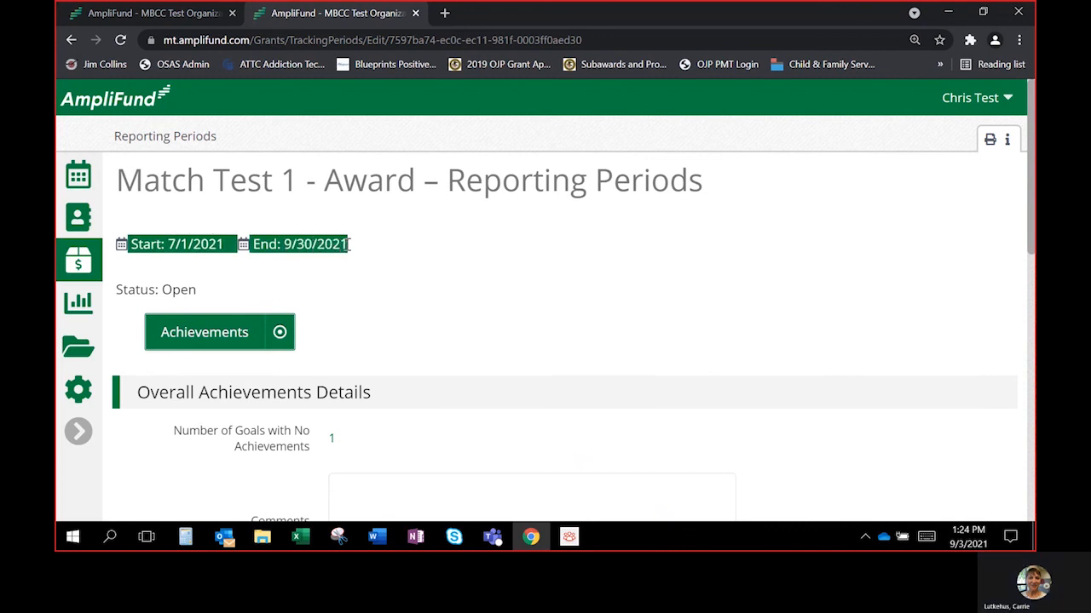
left_click(345, 265)
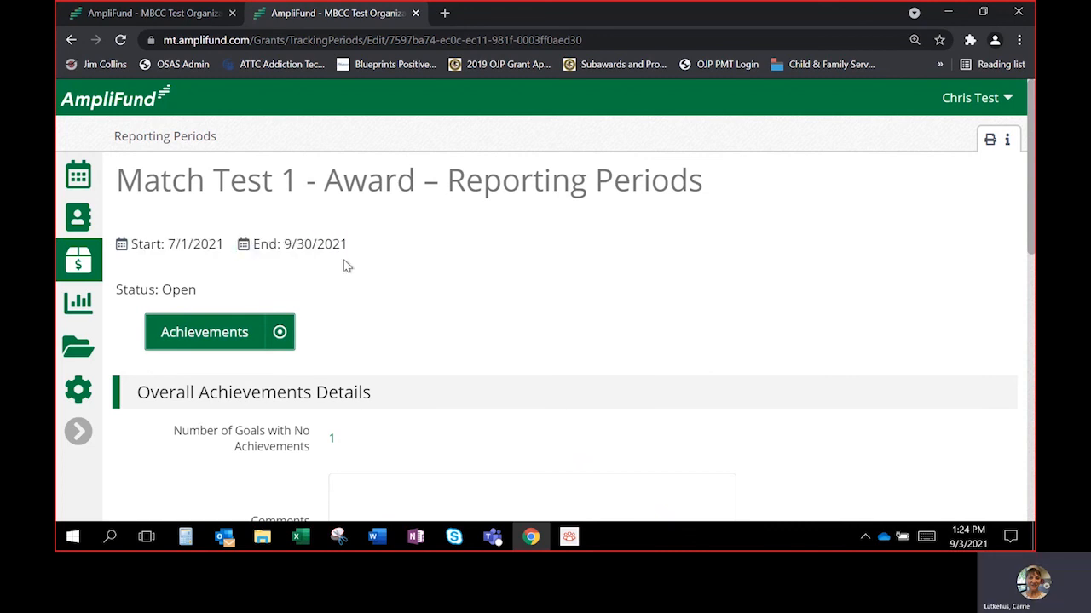
left_click(193, 140)
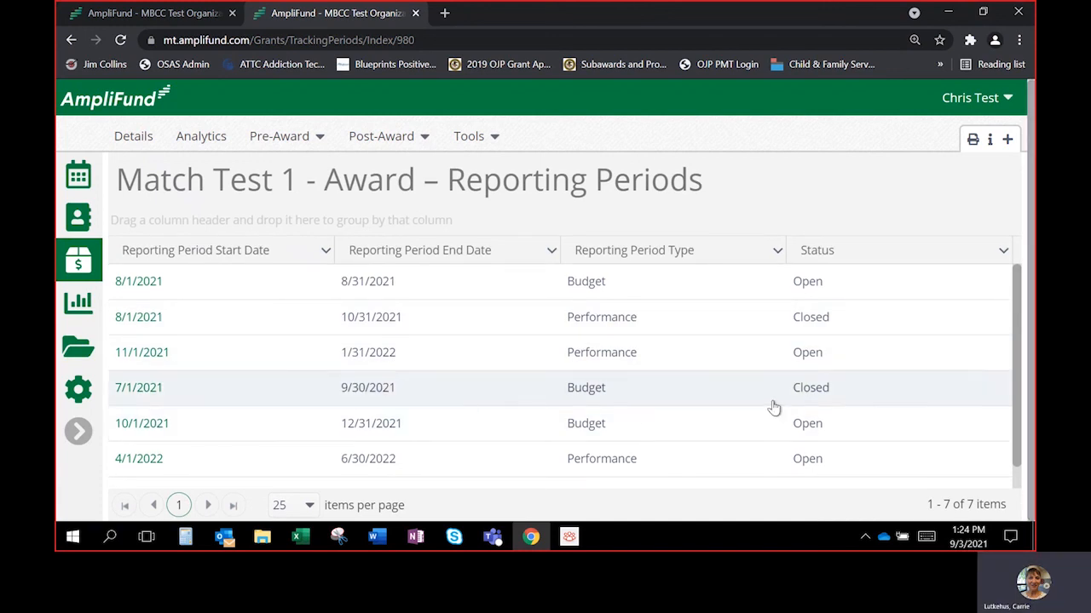
scroll(1019, 371, "down", 1)
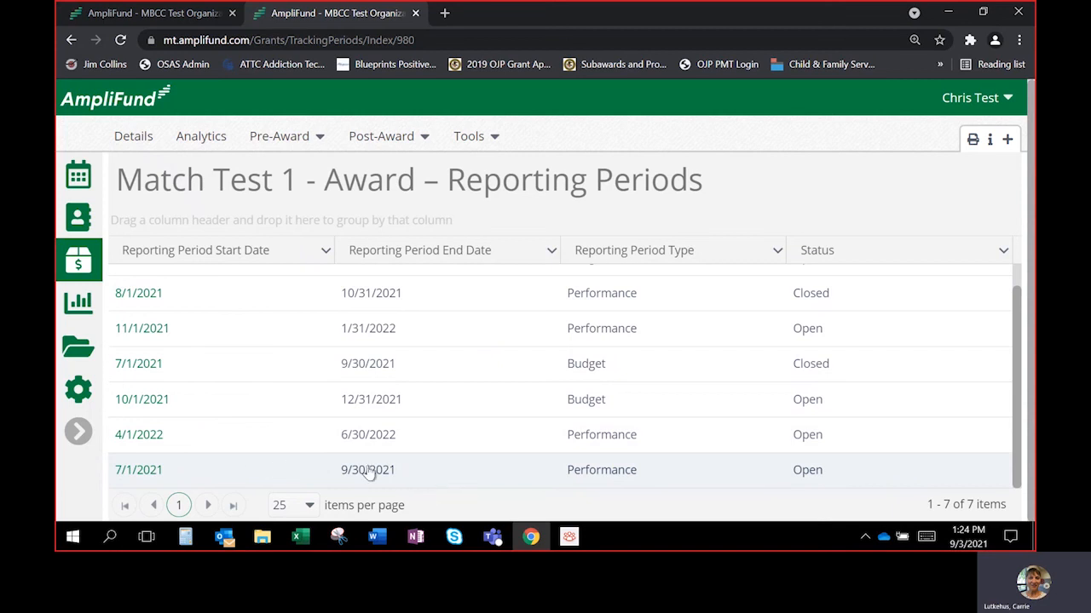
left_click(139, 471)
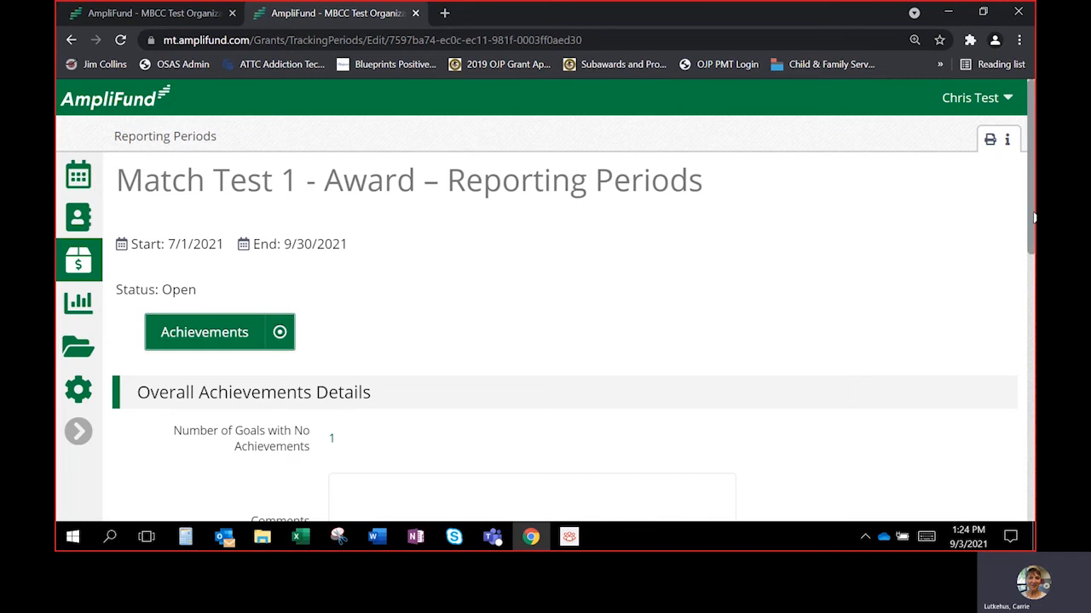
Step: Review the Overall Achievements Details of the reporting period, including the number of goals with no achievements
scroll(1032, 218, "down", 1)
left_click_drag(1032, 217, 1030, 202)
left_click_drag(1030, 209, 1030, 255)
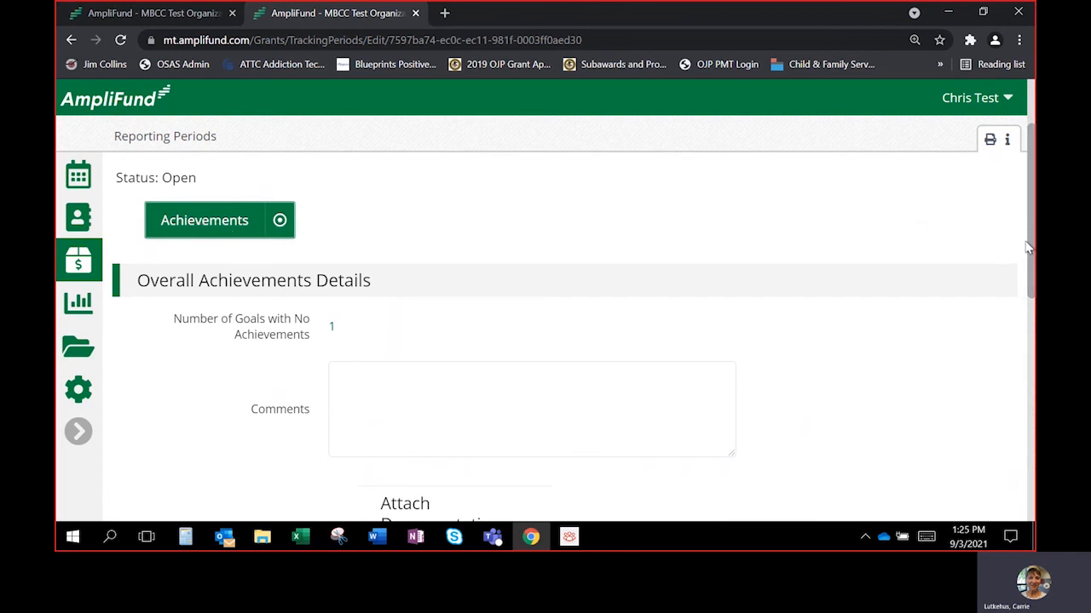
left_click_drag(1029, 249, 1032, 283)
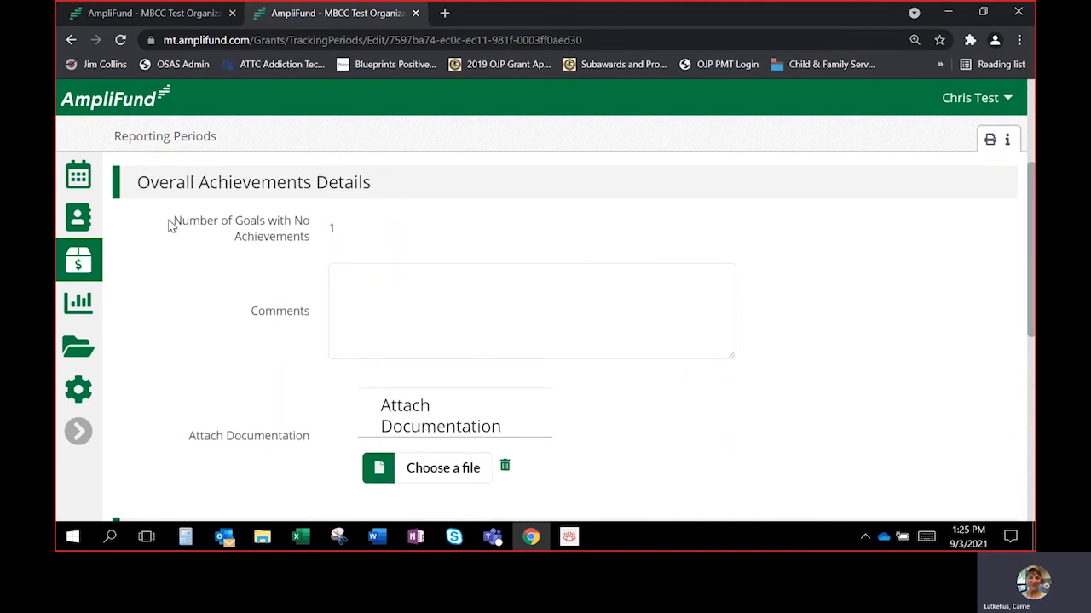
left_click_drag(169, 223, 356, 238)
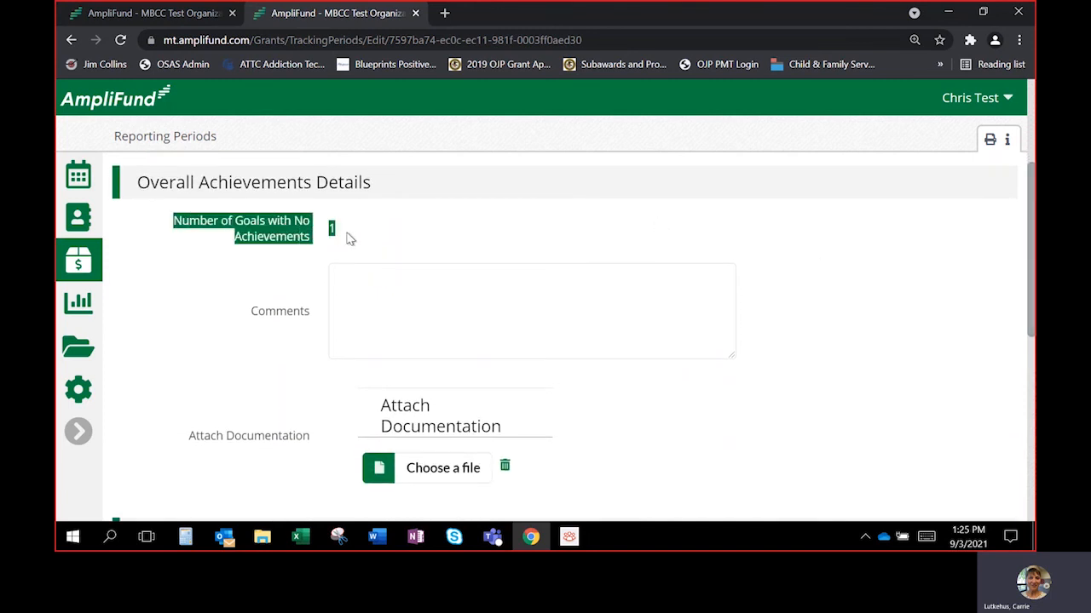
left_click(340, 238)
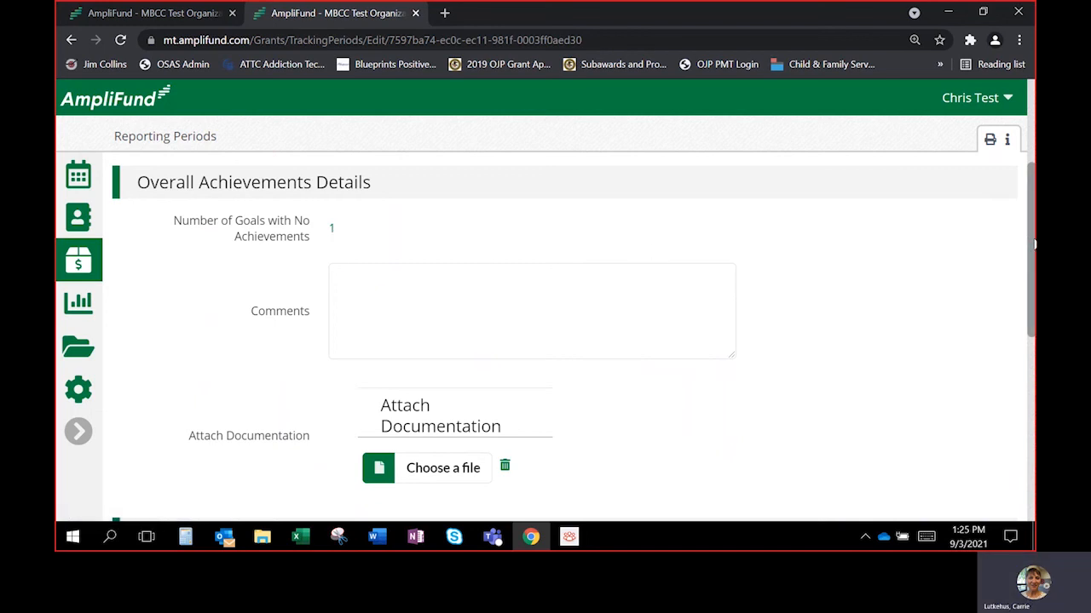
Step: Examine the Achievements Analytics table for each goal's type and its number of achievements in the period to date
left_click_drag(1032, 245, 1029, 349)
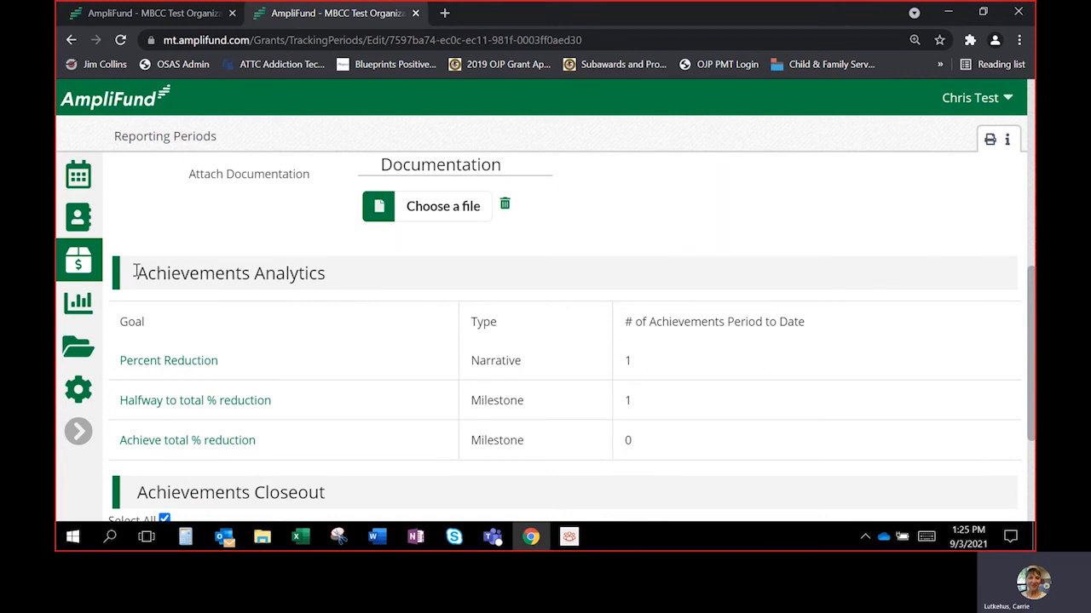
left_click_drag(135, 274, 256, 278)
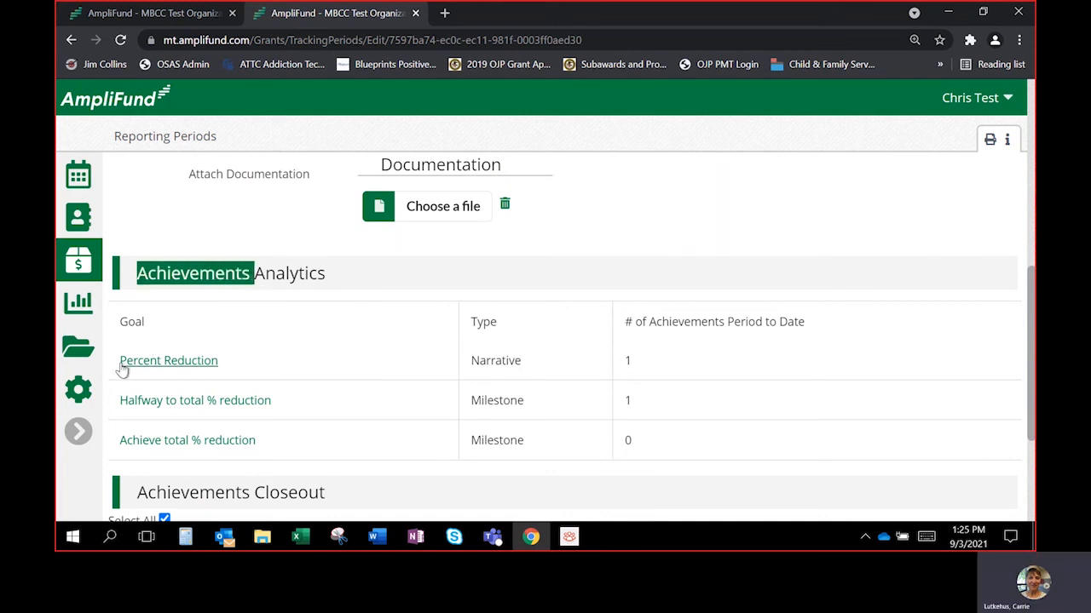
left_click_drag(116, 364, 662, 374)
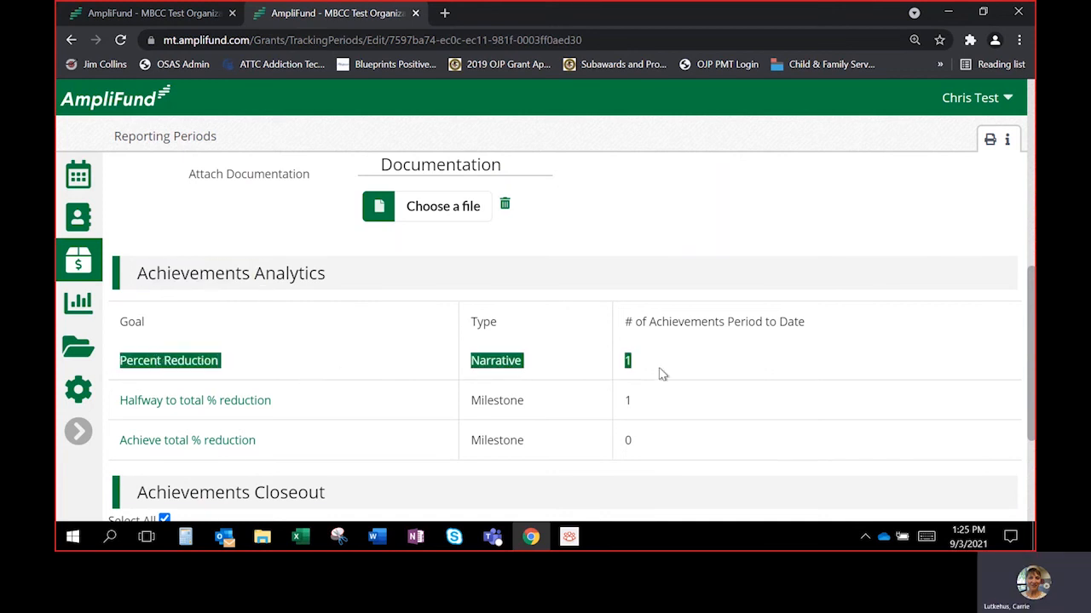
left_click_drag(622, 324, 804, 338)
left_click(701, 364)
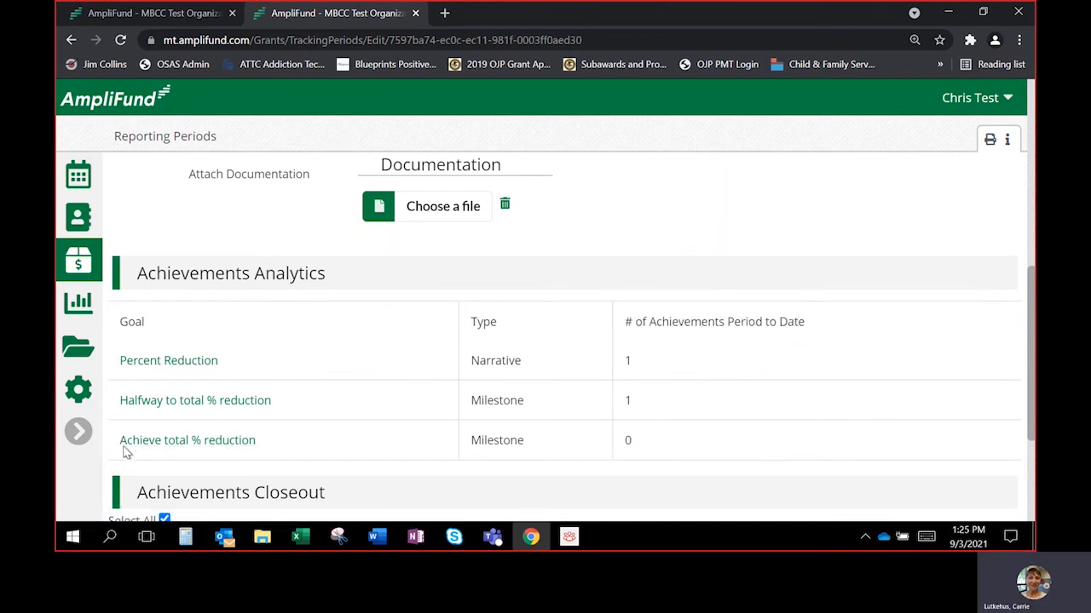
left_click_drag(123, 451, 692, 440)
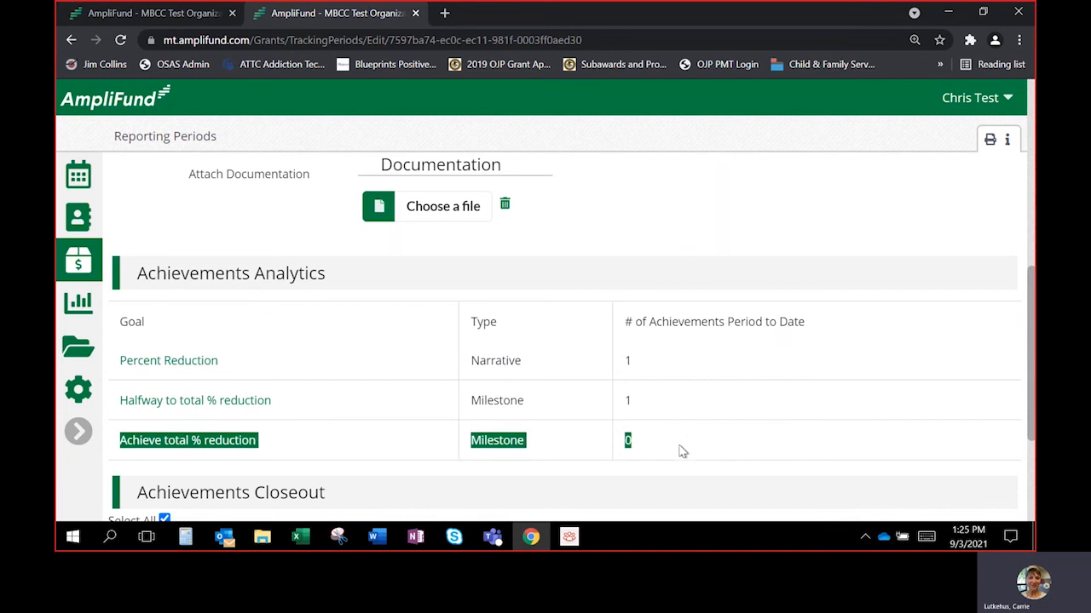
left_click(670, 459)
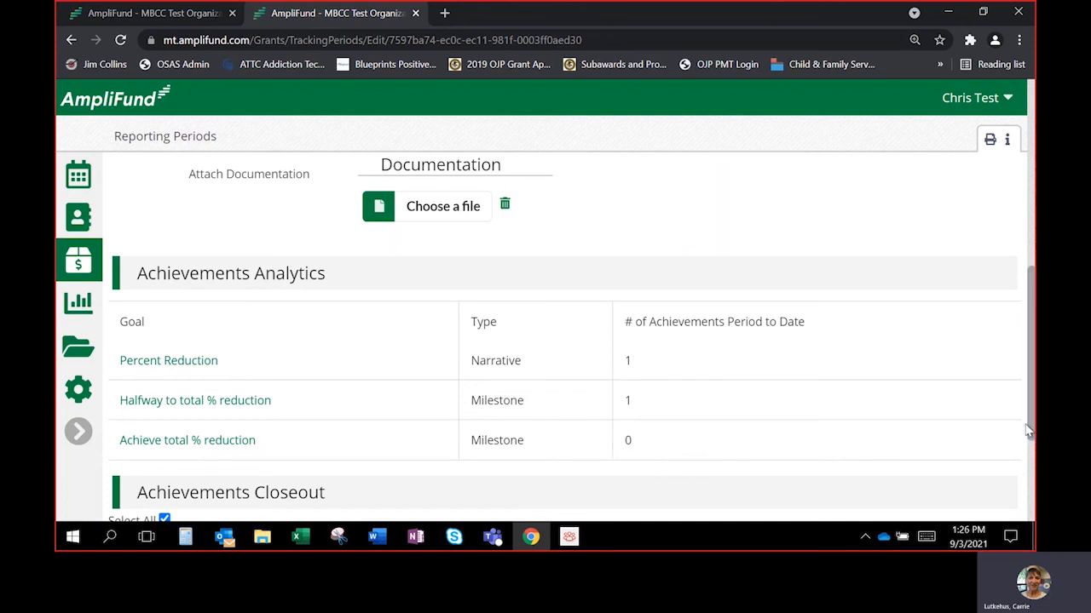
mouse_move(1029, 429)
left_mouse_down()
mouse_move(1032, 418)
mouse_move(1034, 440)
left_mouse_up()
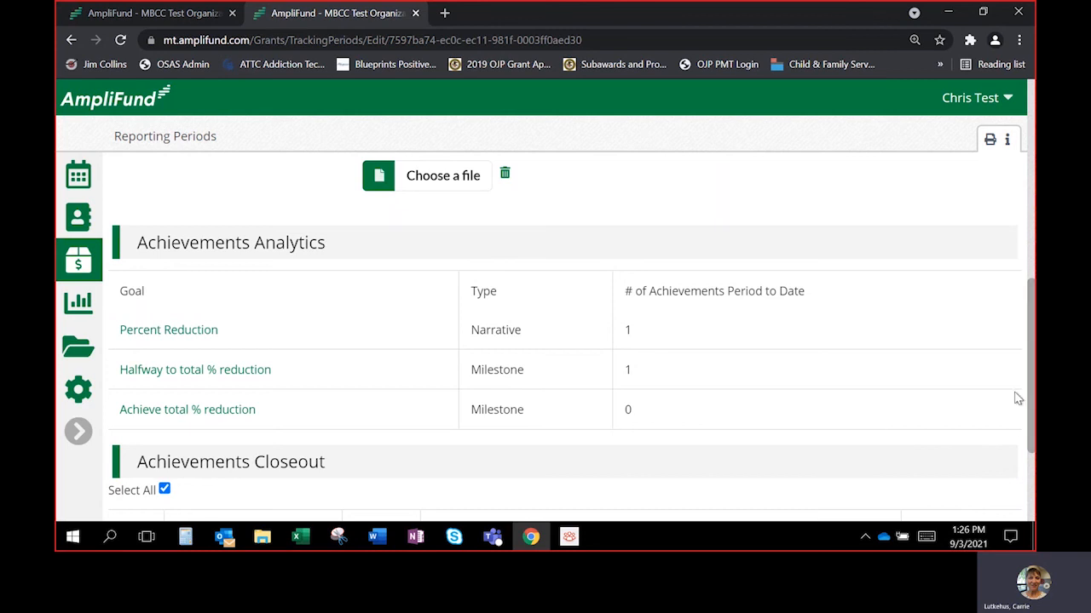
Step: Enter the overall achievements Comments "No achievements on total % reduction because that is for the second half of project period."
left_click_drag(1030, 392, 1033, 279)
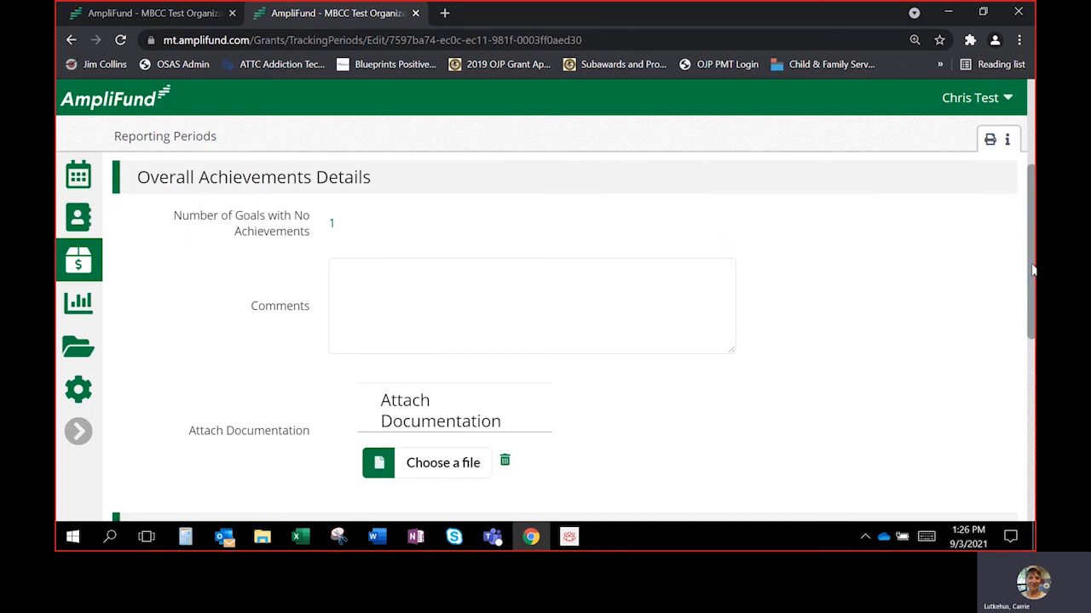
left_click_drag(1031, 270, 1031, 351)
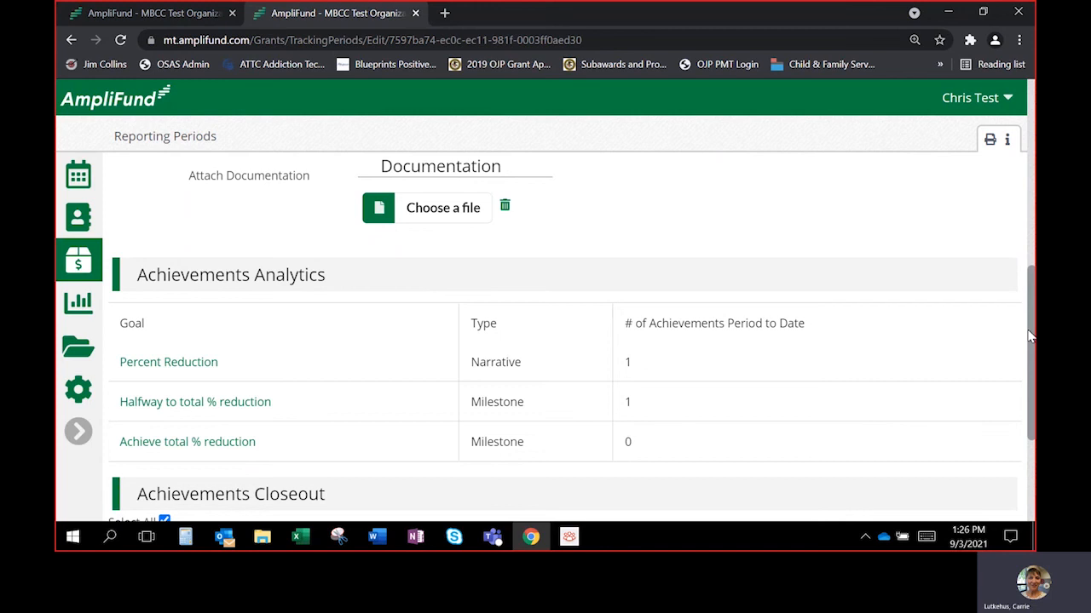
left_click_drag(1028, 336, 1014, 214)
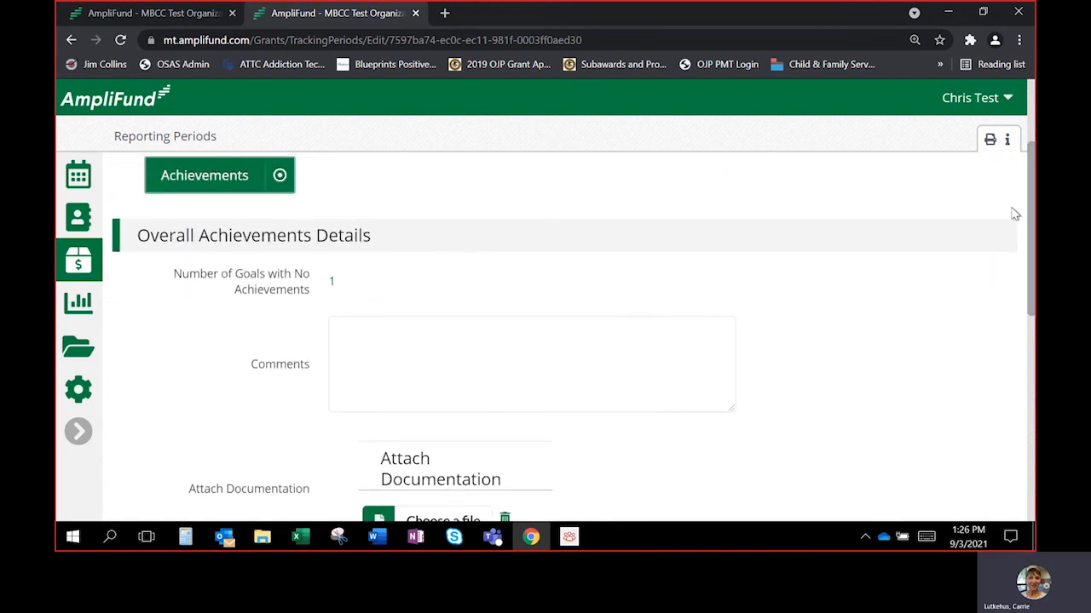
left_click(466, 332)
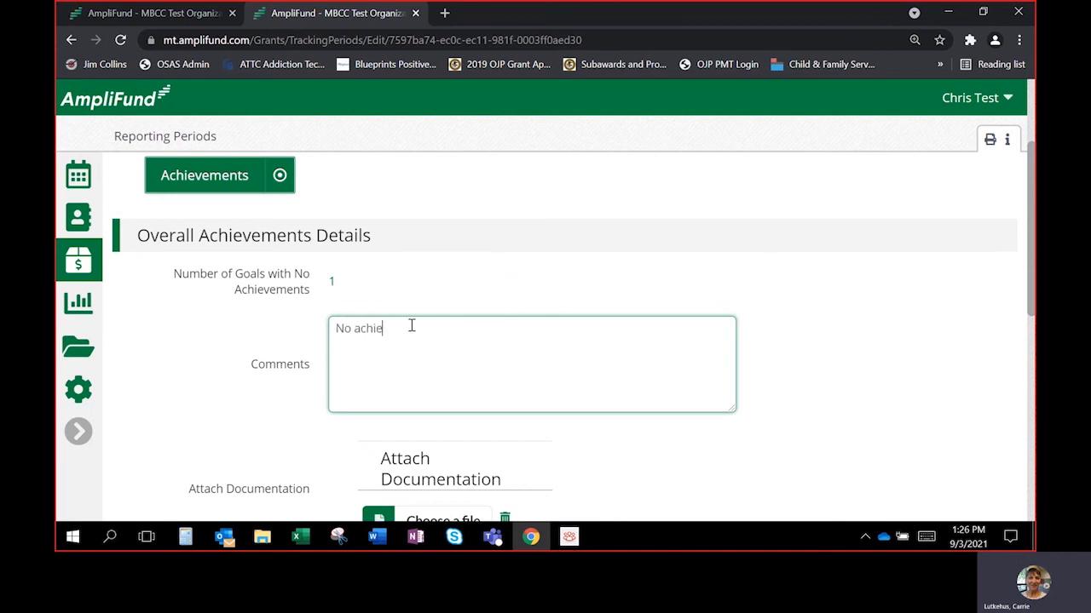
type("No achievements on t")
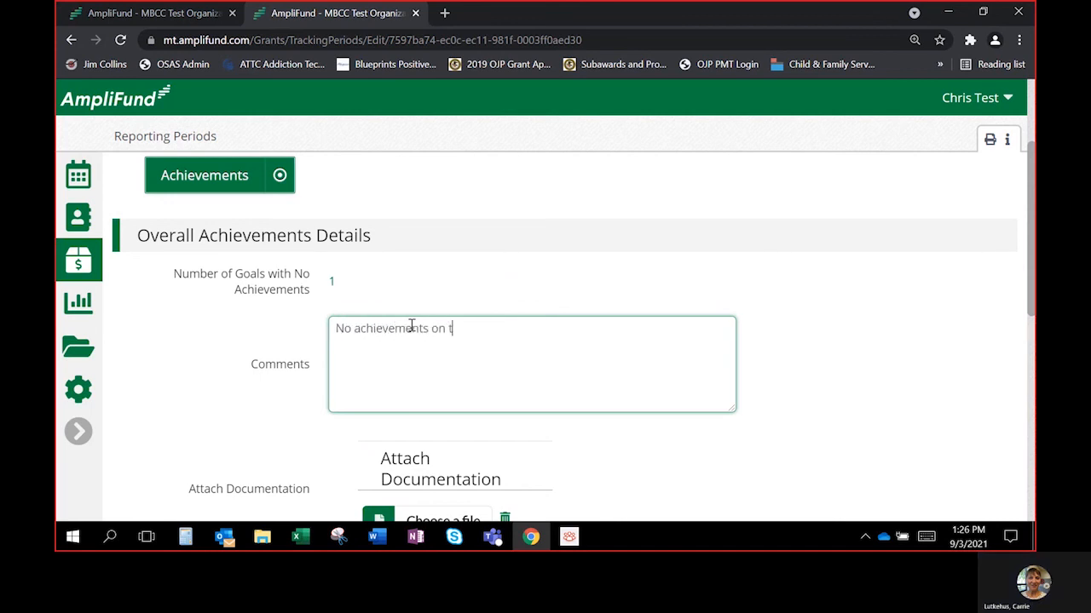
type("otal")
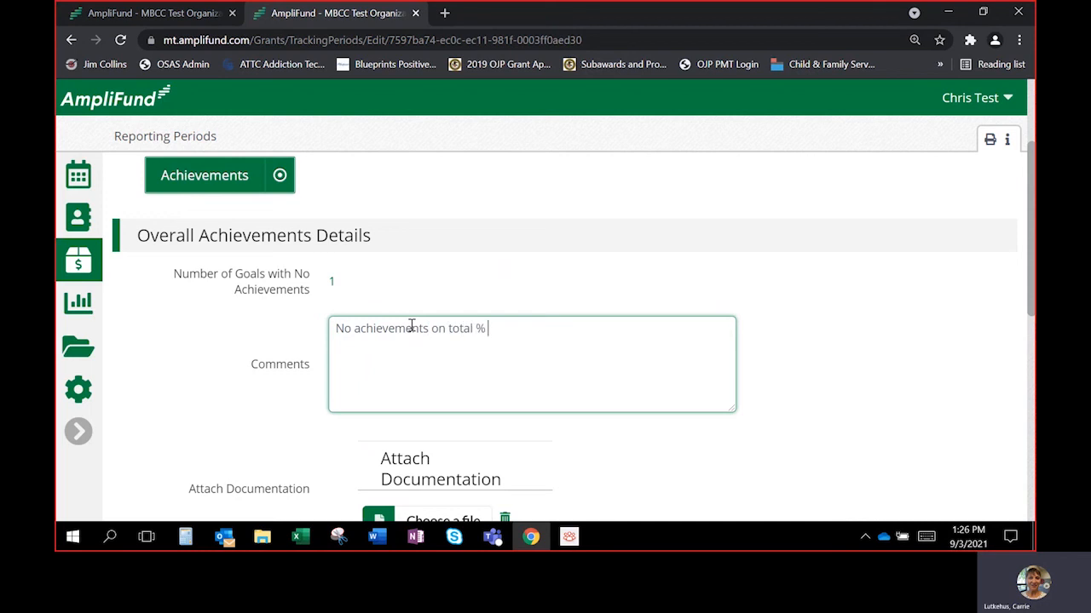
type(" % reduction be")
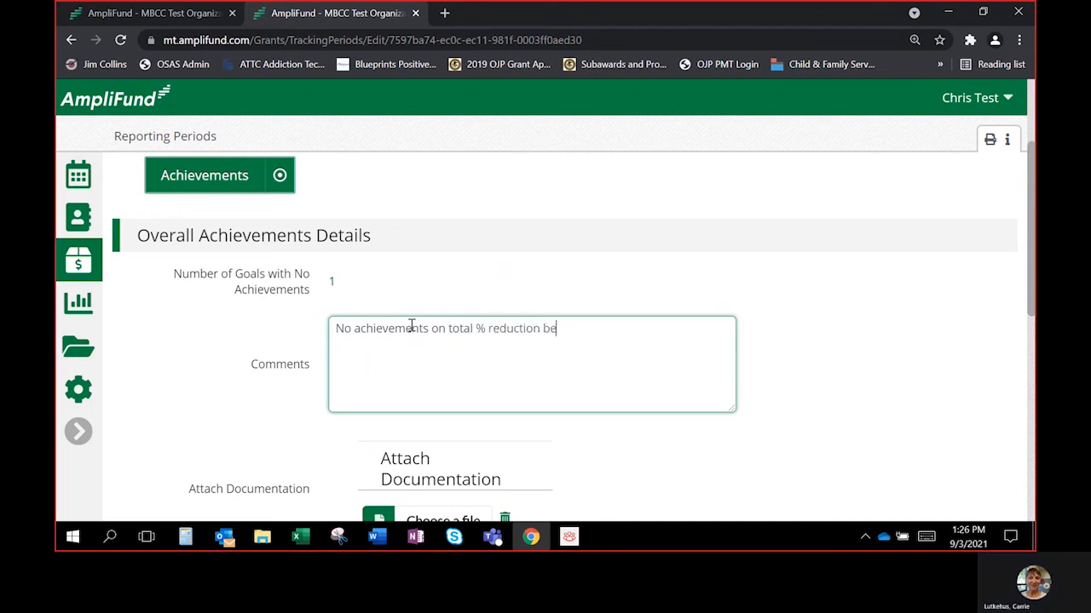
type("cause that is ")
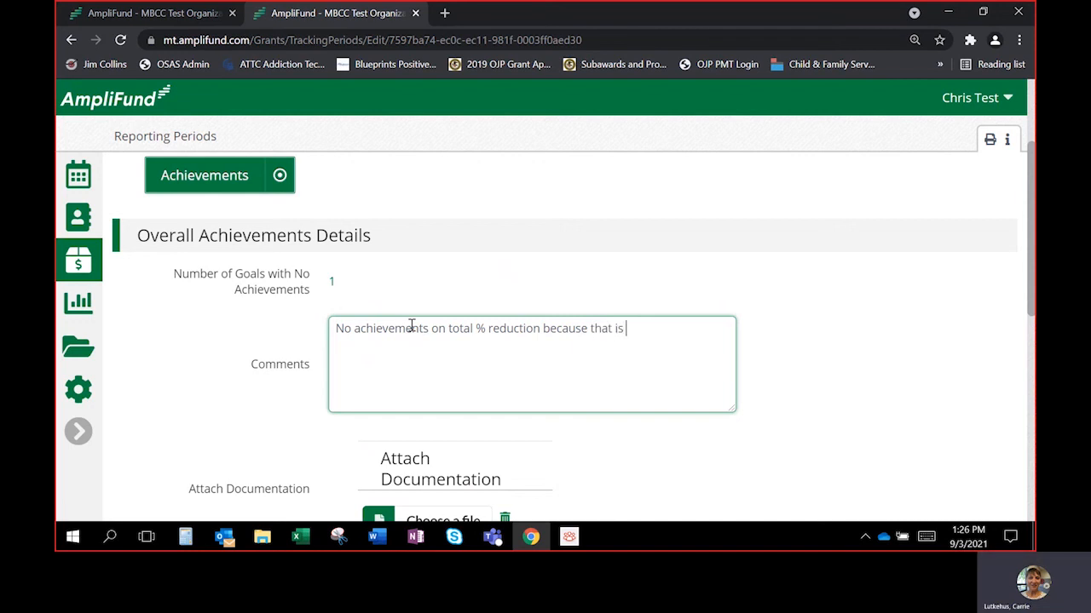
type("for the second half")
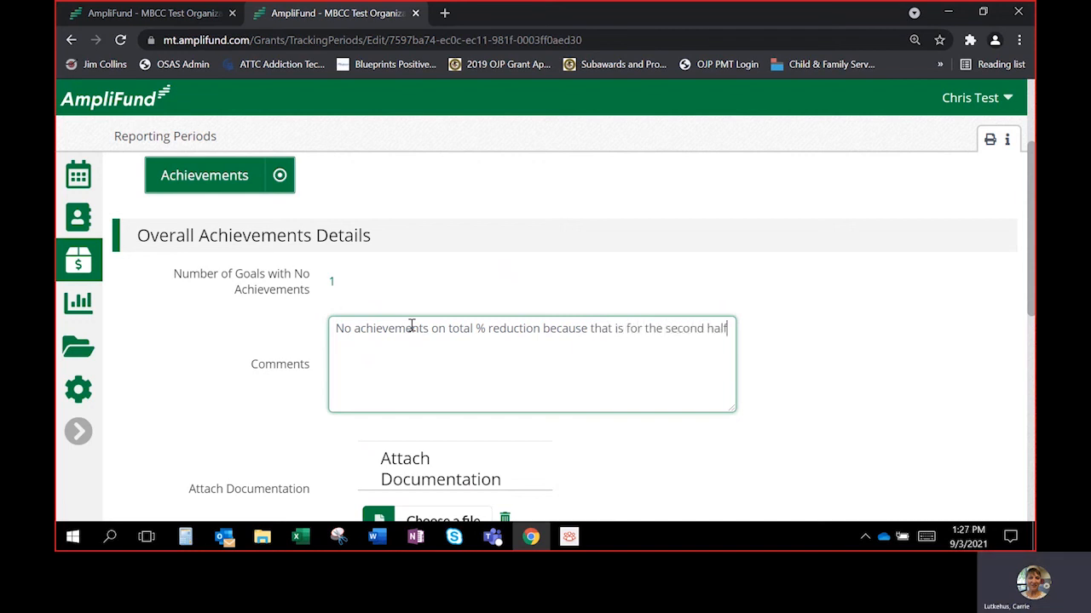
type(" of project per")
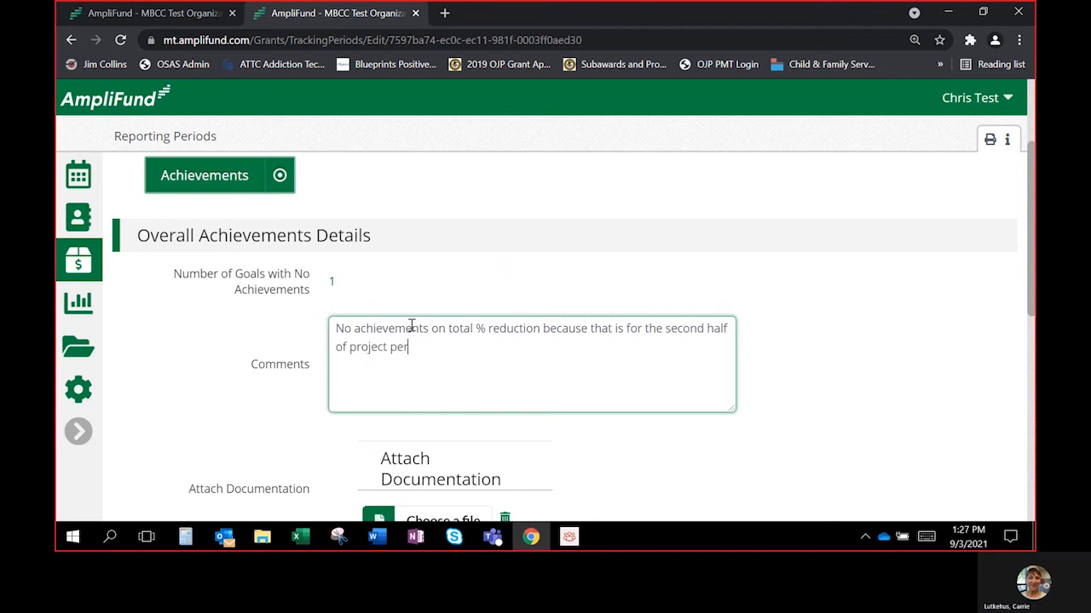
type("iod.")
left_click(772, 414)
scroll(1032, 274, "down", 1)
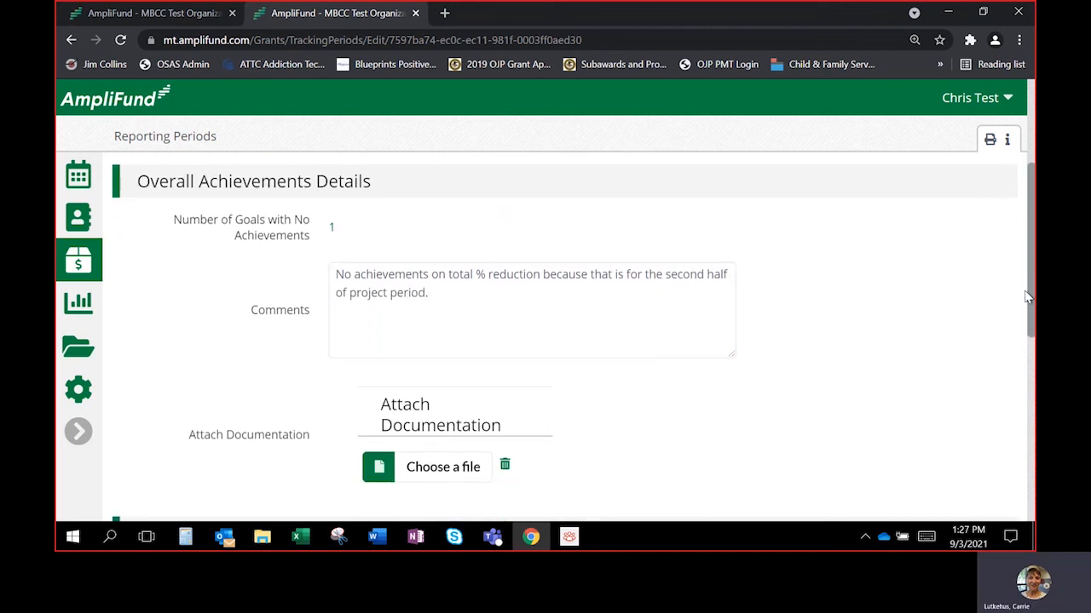
left_click(518, 274)
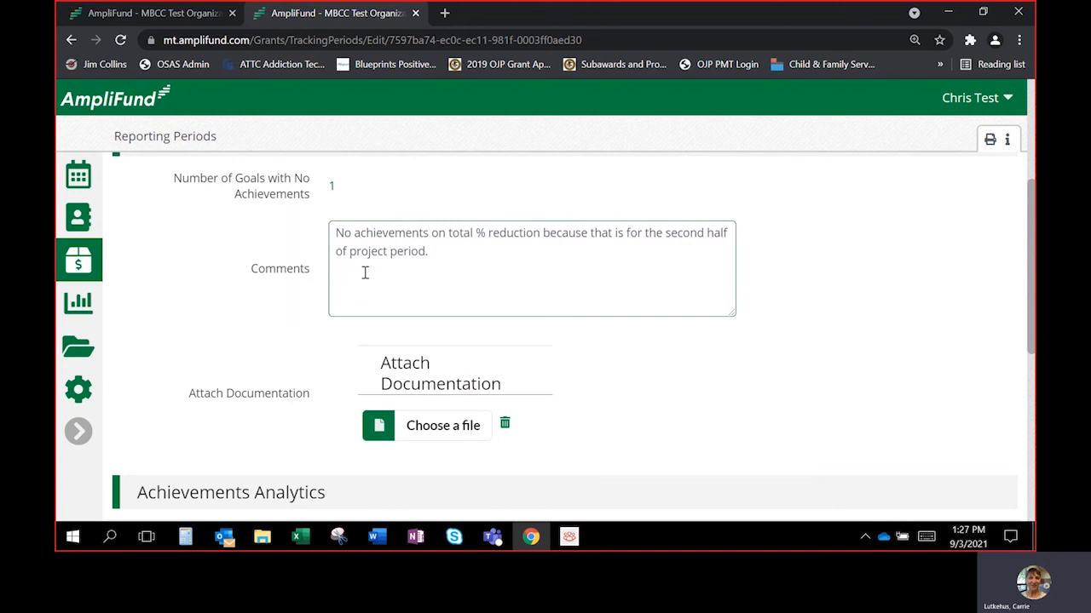
Step: Select all goals in the Achievements Closeout table and save the 7/1/2021-9/30/2021 reporting period
left_click(759, 295)
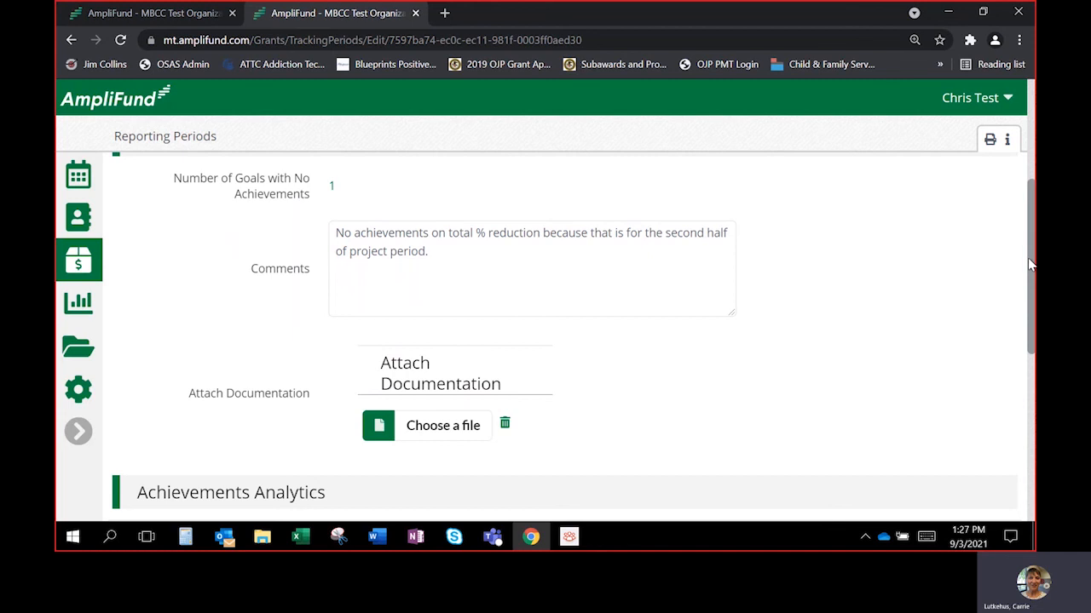
left_click_drag(1028, 265, 1030, 340)
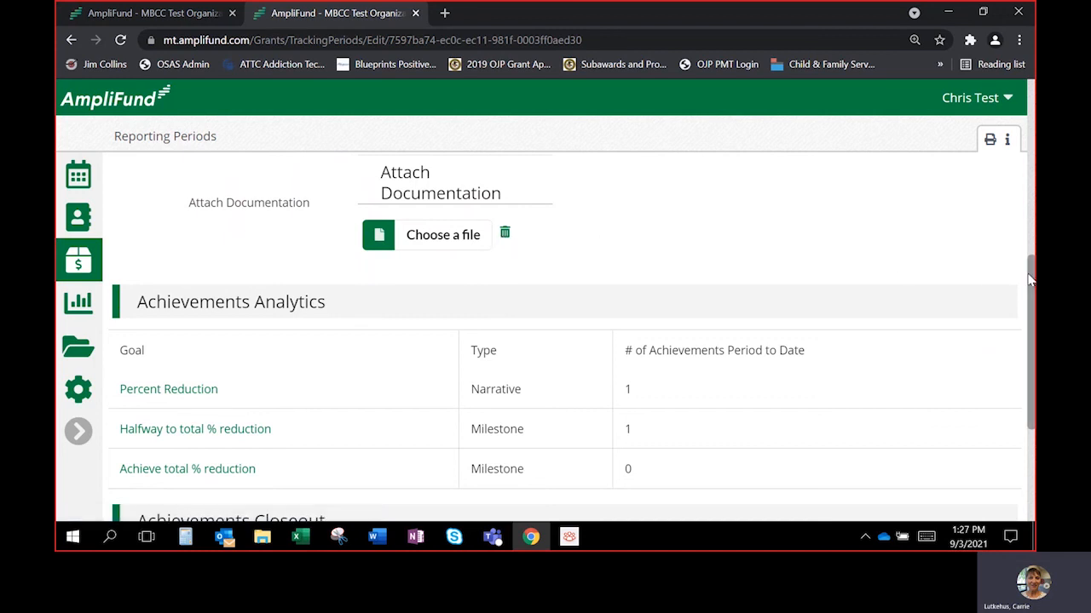
left_click_drag(1031, 279, 1032, 383)
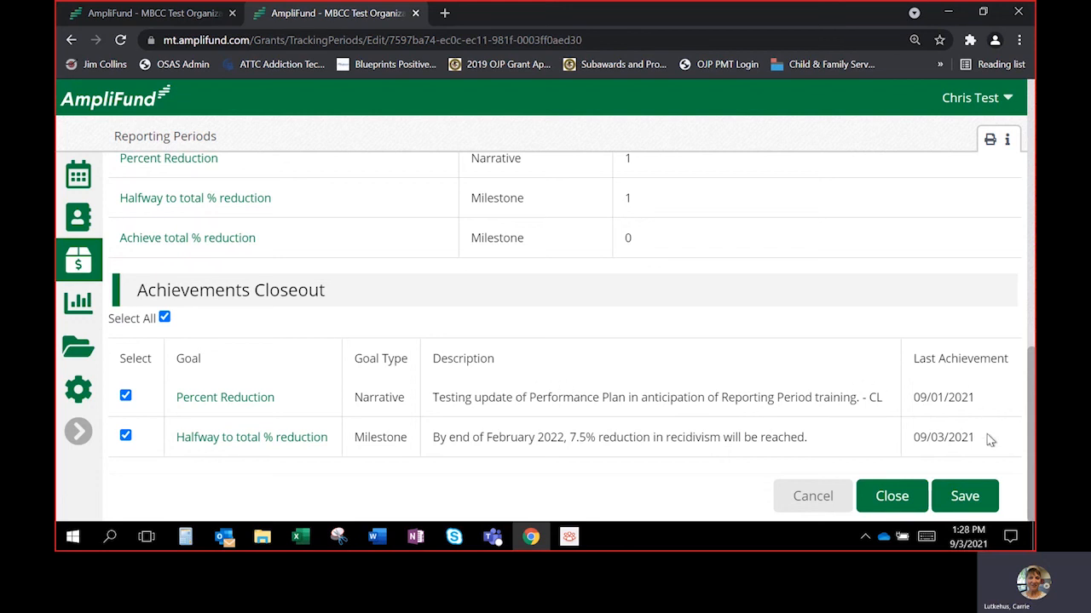
left_click_drag(983, 445, 916, 394)
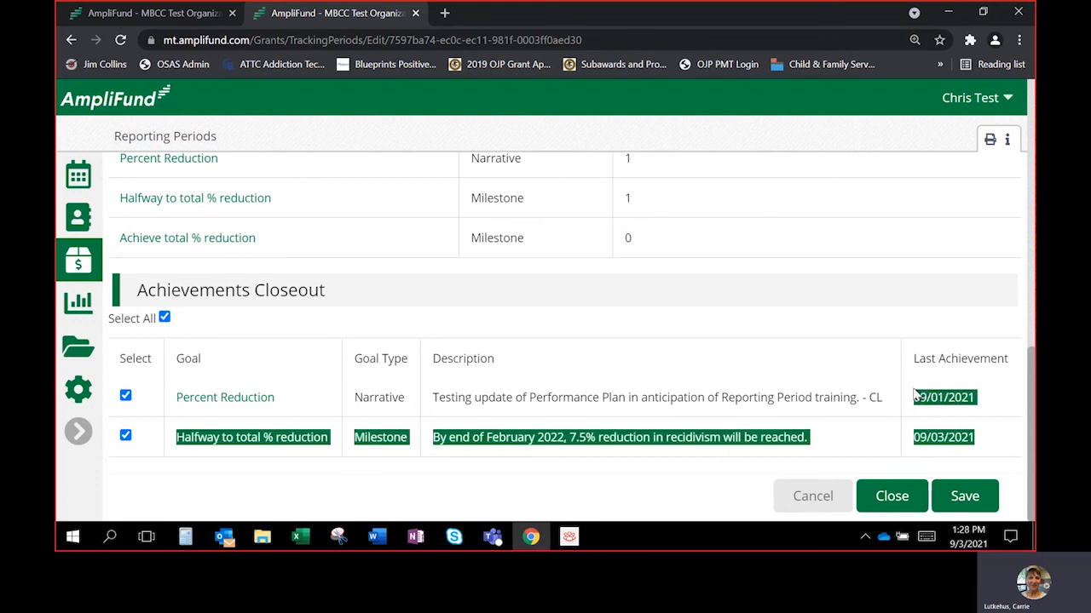
left_click(913, 375)
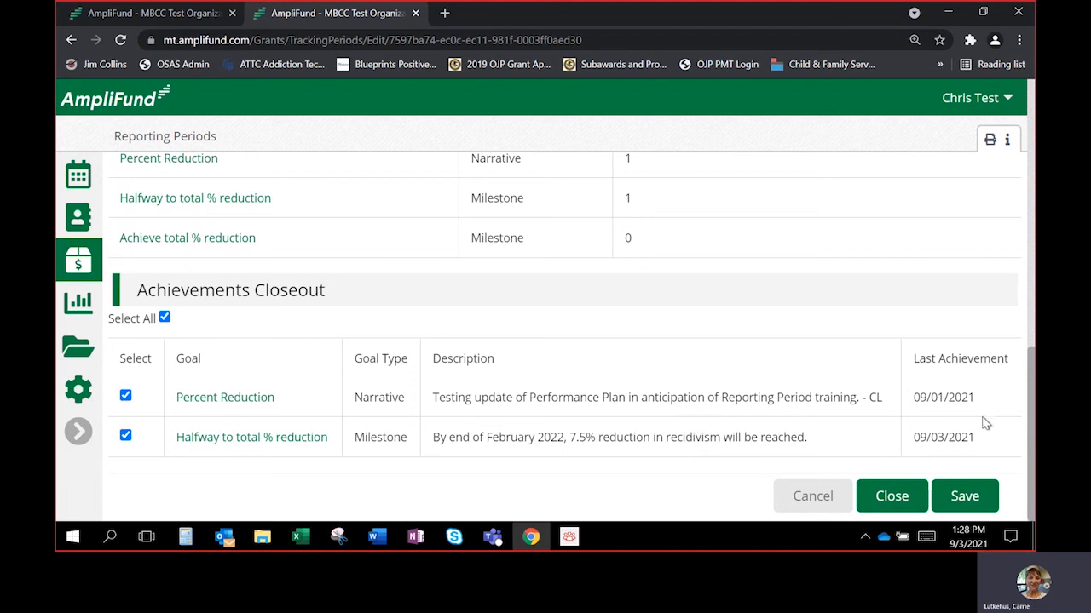
left_click(165, 319)
left_click(166, 319)
left_click(980, 502)
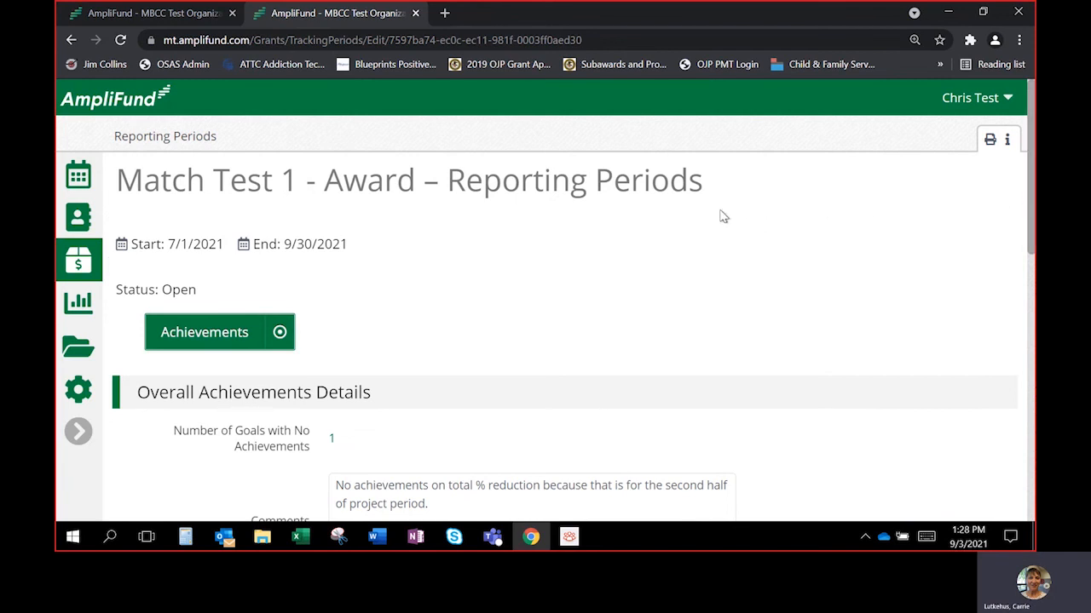
Step: Return to the award's Reporting Periods list and reopen the Performance period running from 7/1/2021 to 9/30/2021
left_click(191, 139)
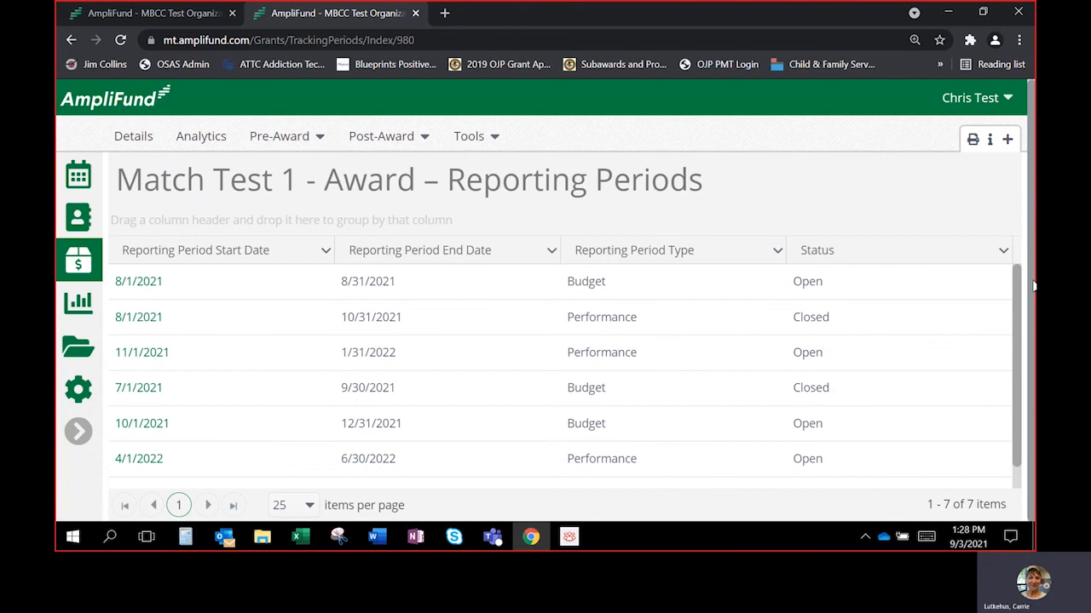
scroll(1021, 358, "down", 1)
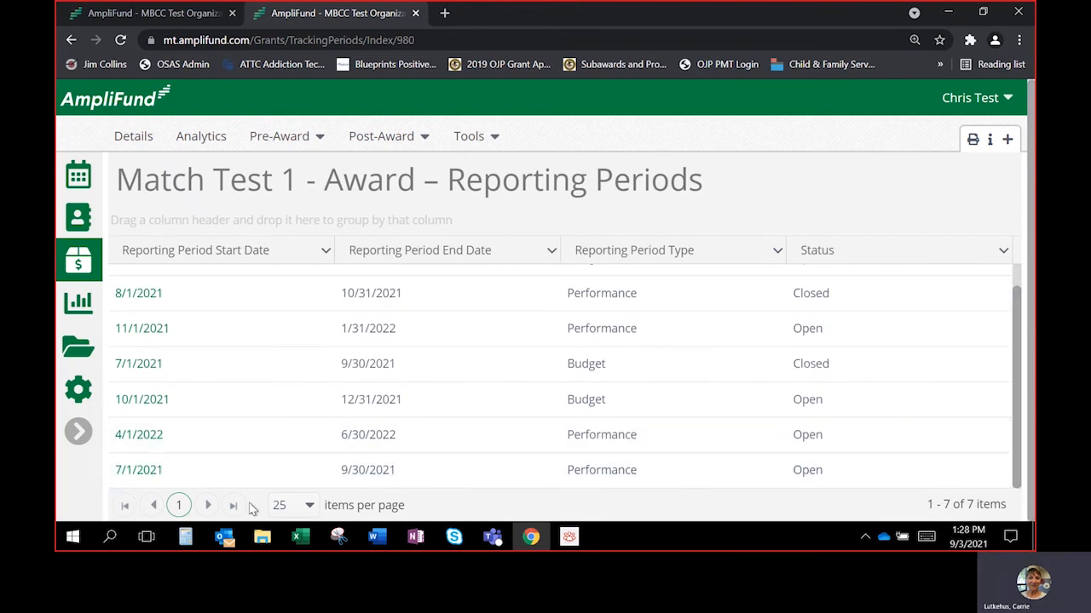
left_click(139, 471)
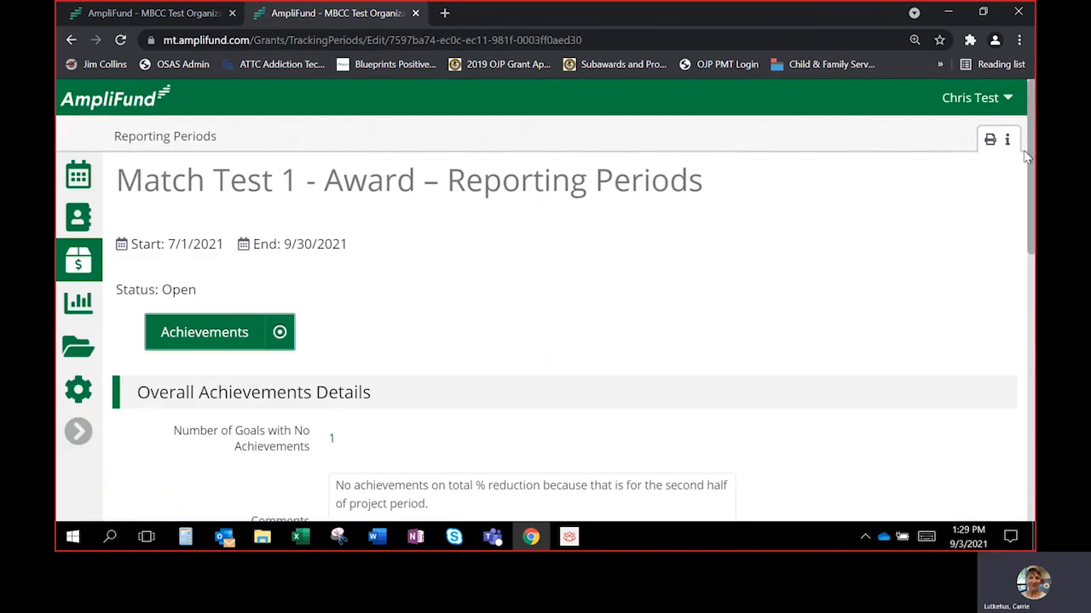
Step: Close the reporting period with both goals selected for closeout and confirm submitting it to the funder
left_click_drag(1032, 143, 1034, 424)
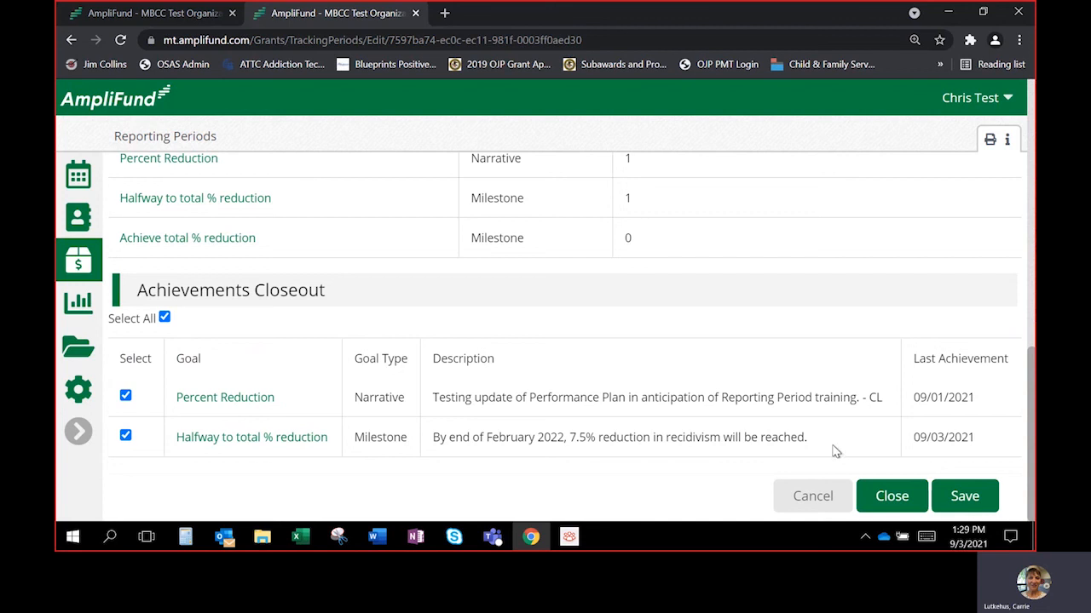
left_click(901, 505)
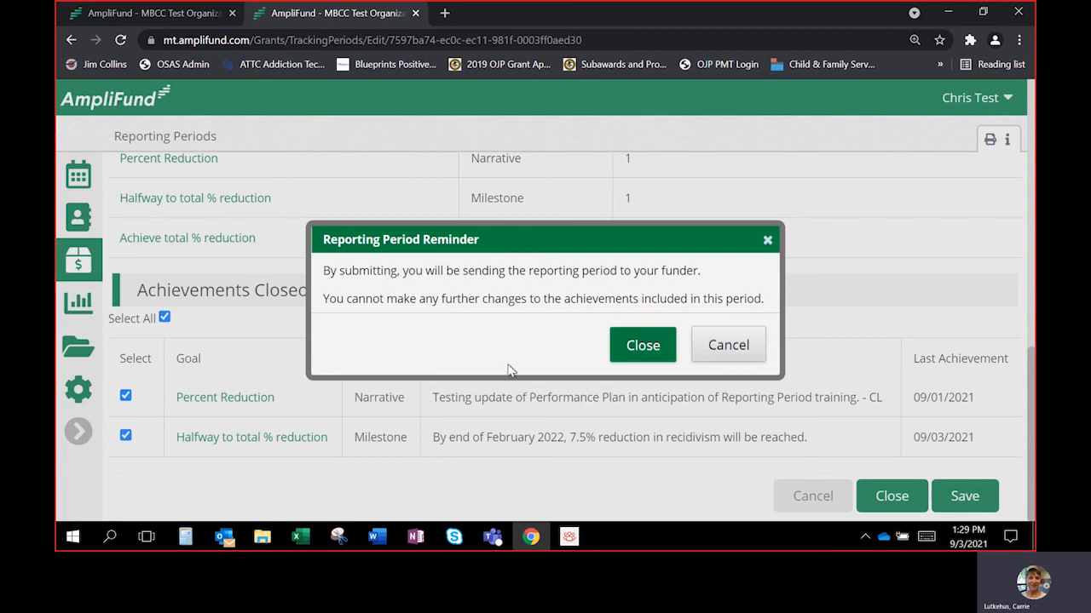
left_click(644, 346)
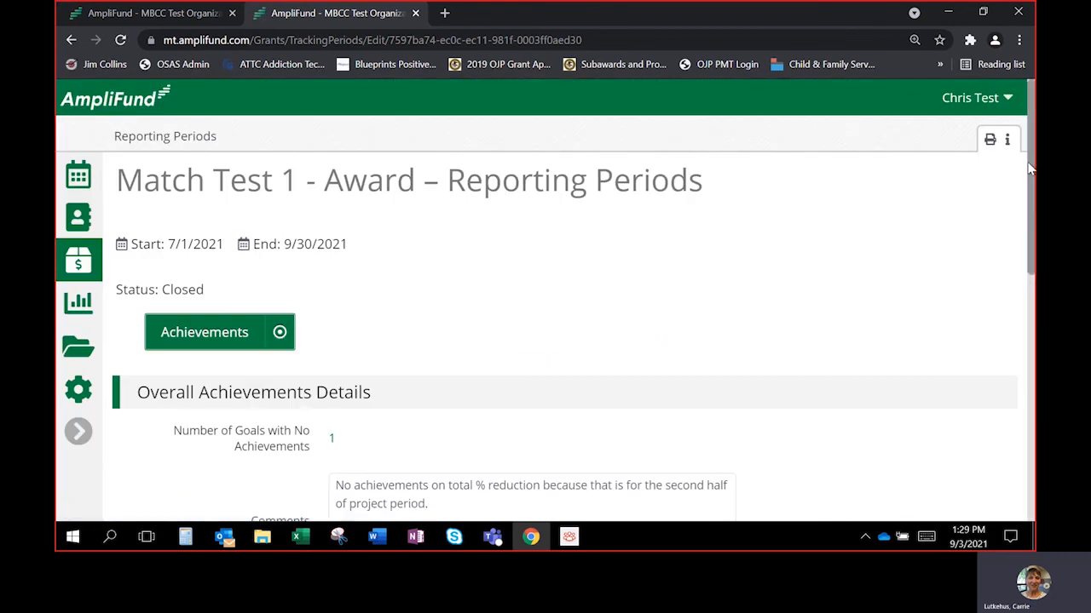
Step: Review the Achievements Analytics and Achievements Closeout sections of the submitted reporting period
left_click_drag(1028, 170, 1034, 441)
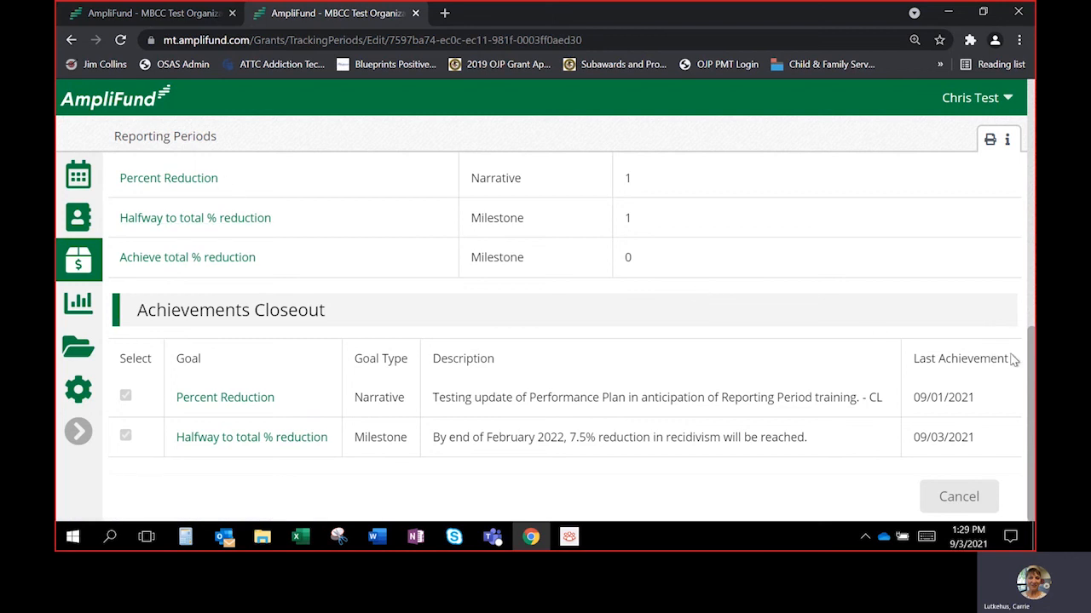
scroll(1033, 356, "up", 1)
scroll(1033, 356, "down", 1)
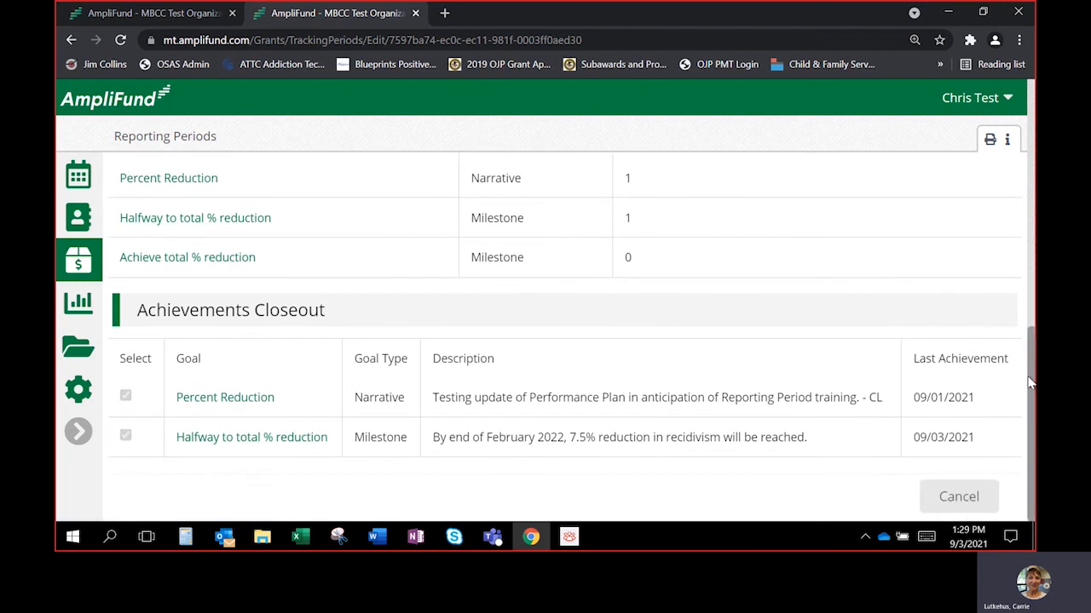
left_click_drag(1031, 383, 1031, 414)
Step: Leave the reporting period and check the status of the 7/1/2021 Performance period in the award's Reporting Periods list
left_click(985, 499)
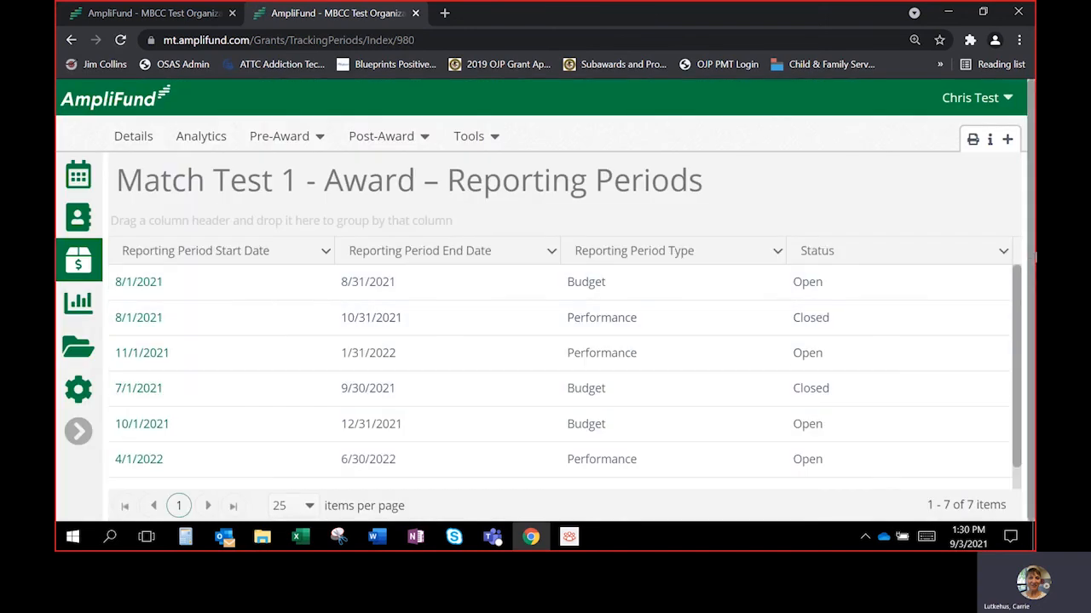
left_click_drag(1011, 290, 1017, 298)
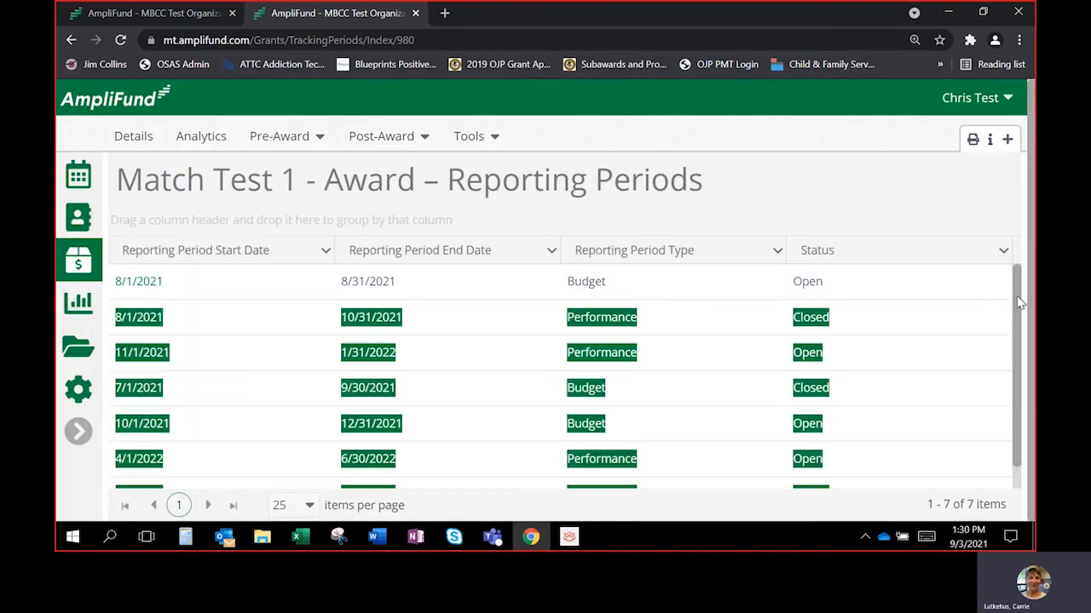
left_click(1012, 220)
left_click_drag(1016, 295, 1022, 339)
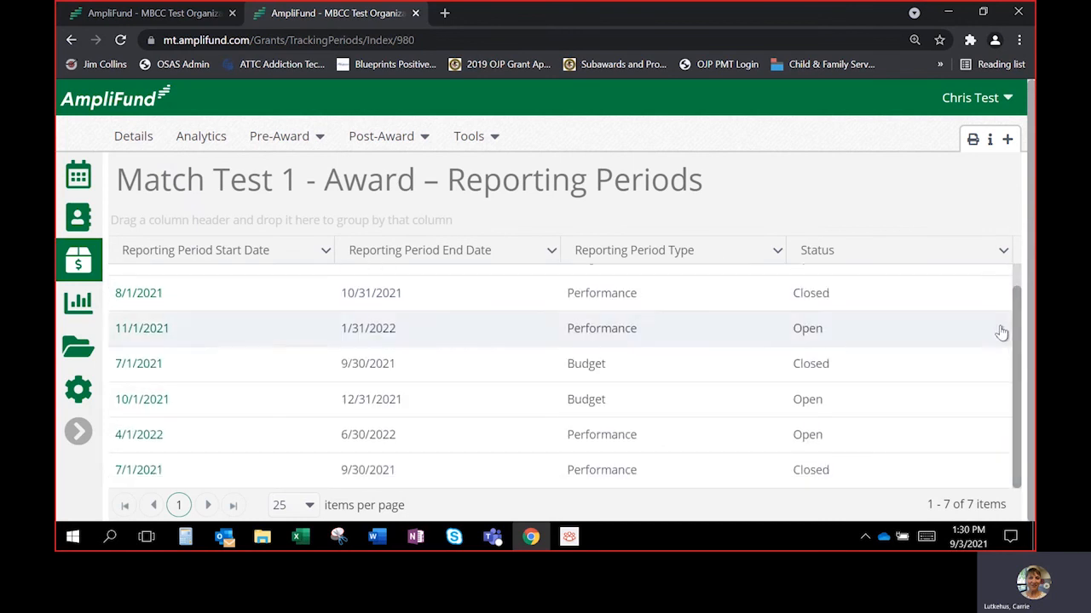